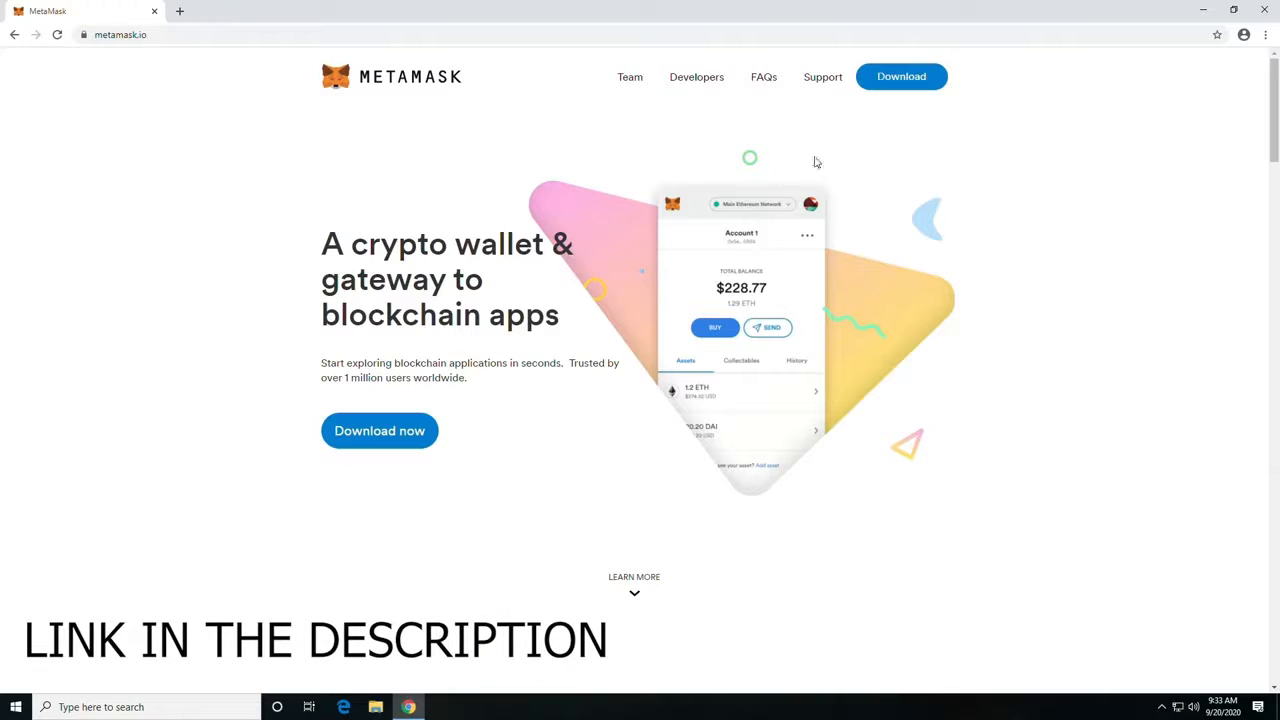
- Install the MetaMask extension for Chrome from the MetaMask website's download page through the Chrome Web Store
{"action": "left_click", "coordinate": [399, 437]}
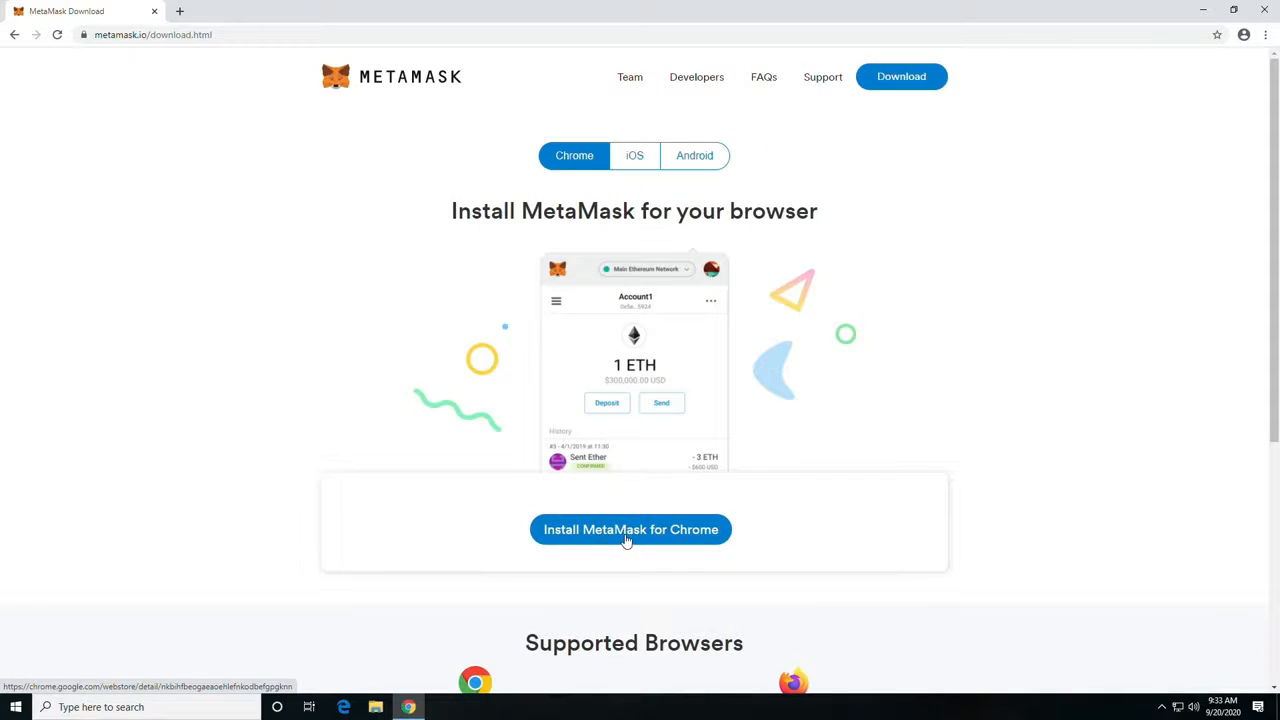
{"action": "left_click", "coordinate": [620, 543]}
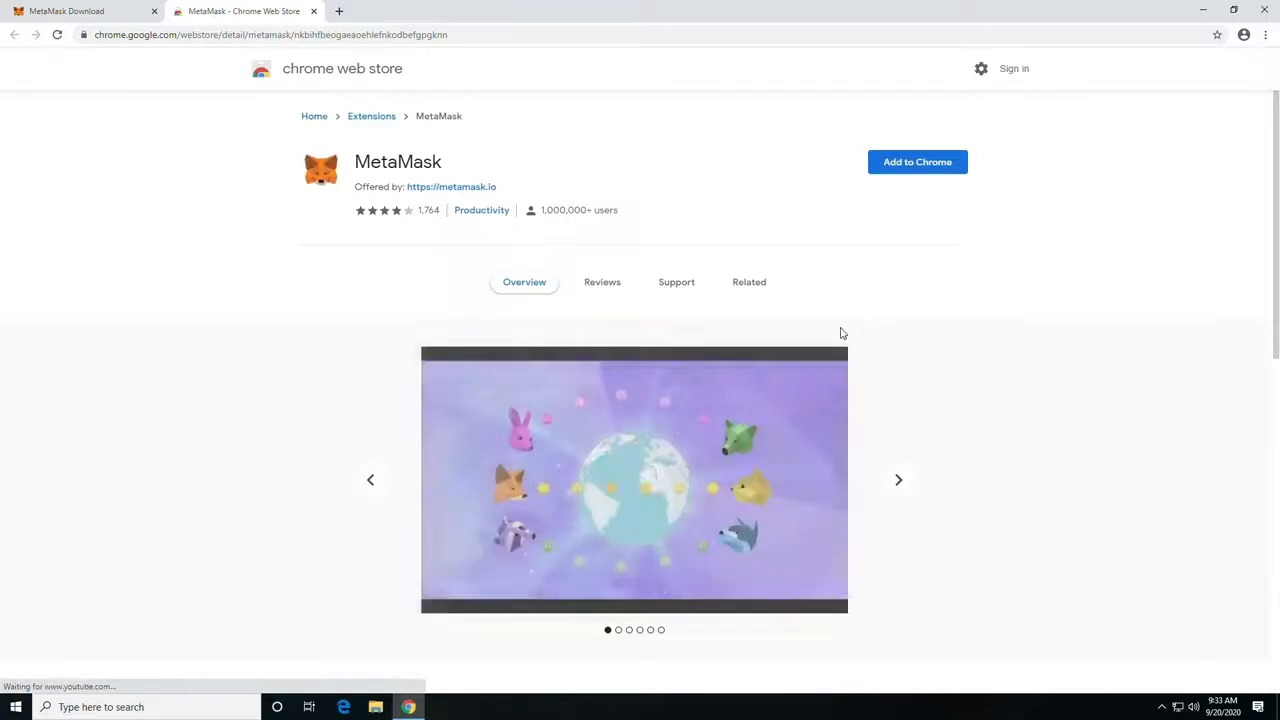
{"action": "left_click", "coordinate": [890, 163]}
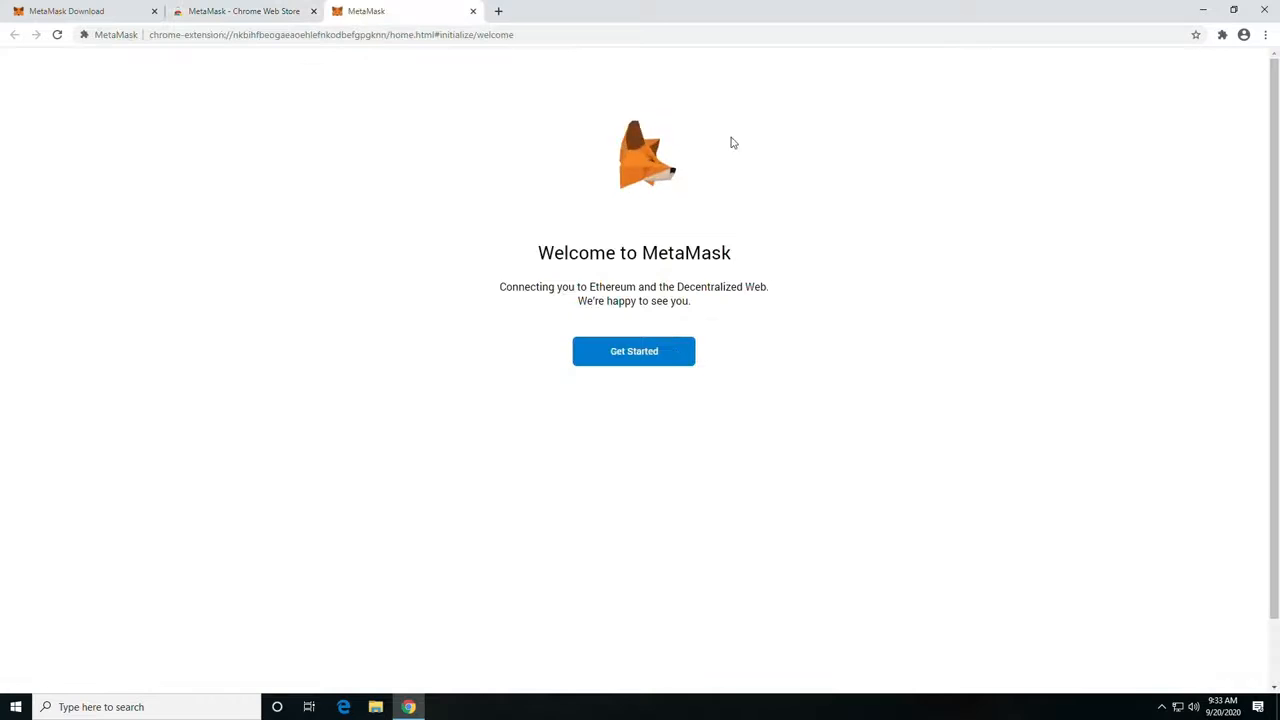
- Start the MetaMask setup, choose to create a new wallet, and agree to the usage data collection
{"action": "left_click", "coordinate": [629, 359]}
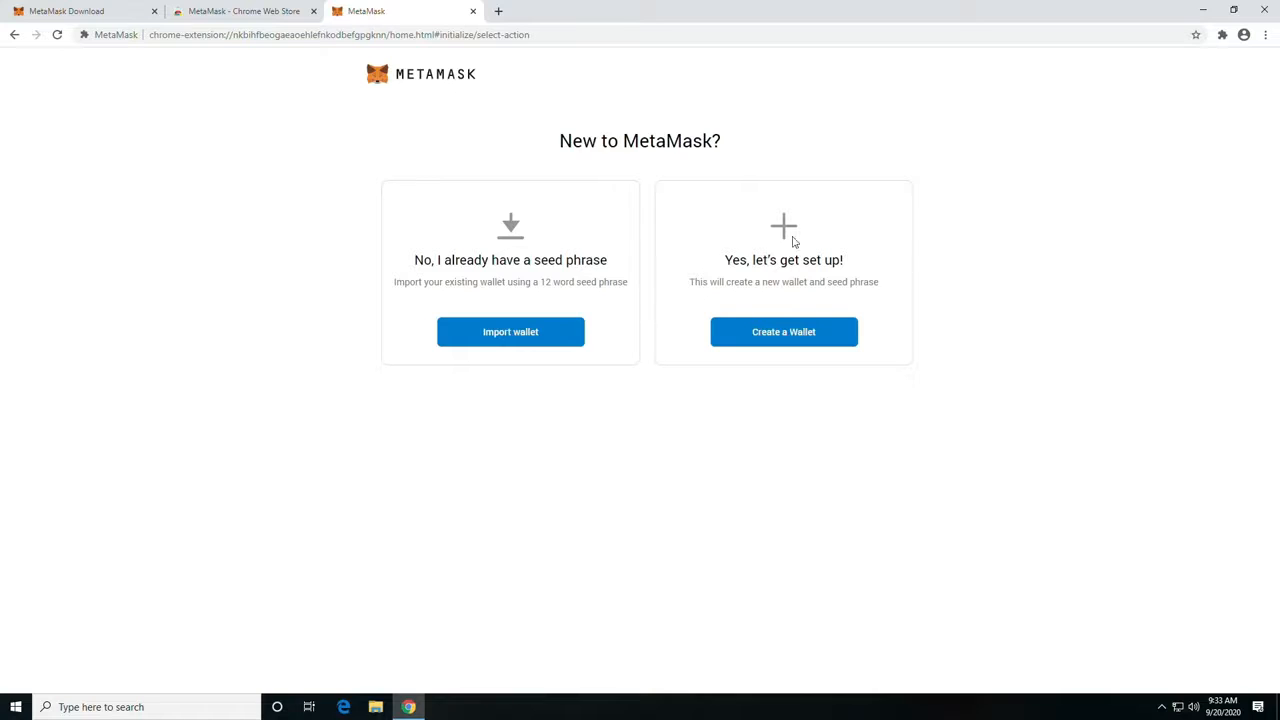
{"action": "left_click", "coordinate": [854, 323]}
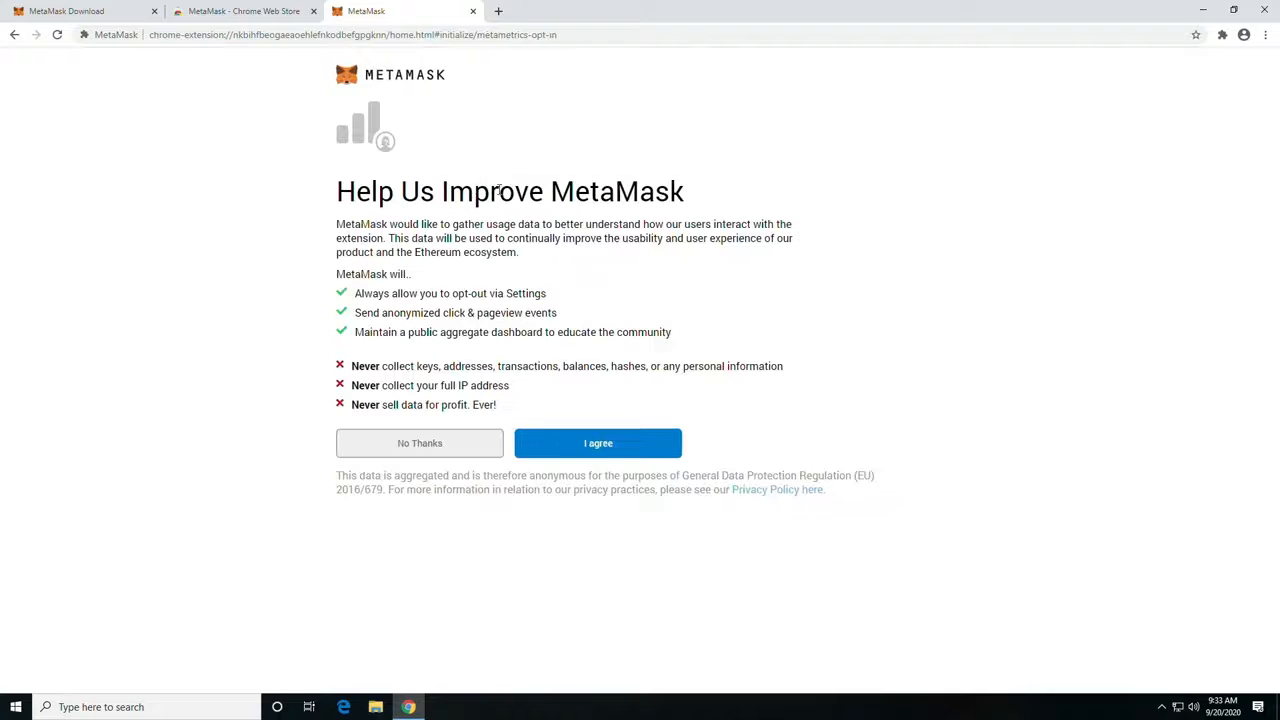
{"action": "left_click", "coordinate": [580, 450]}
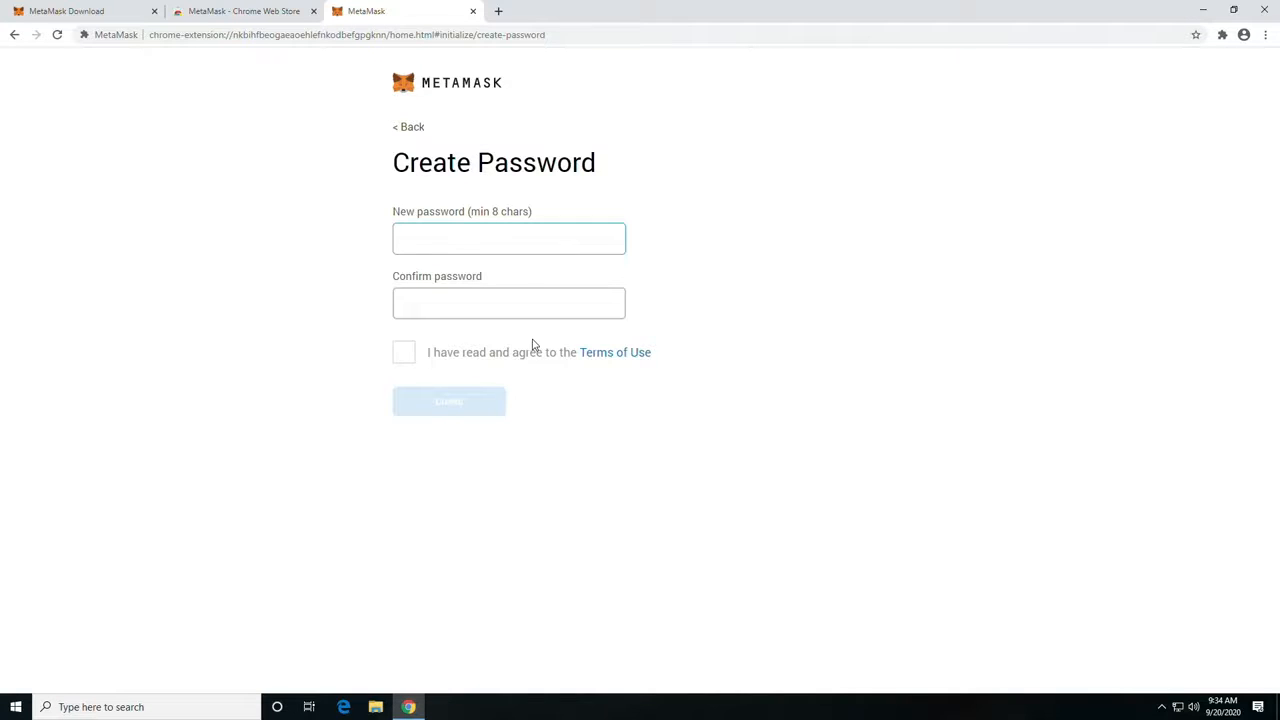
- Enter and confirm the new wallet password, accept the Terms of Use, and create the wallet
{"action": "type", "text": "•••"}
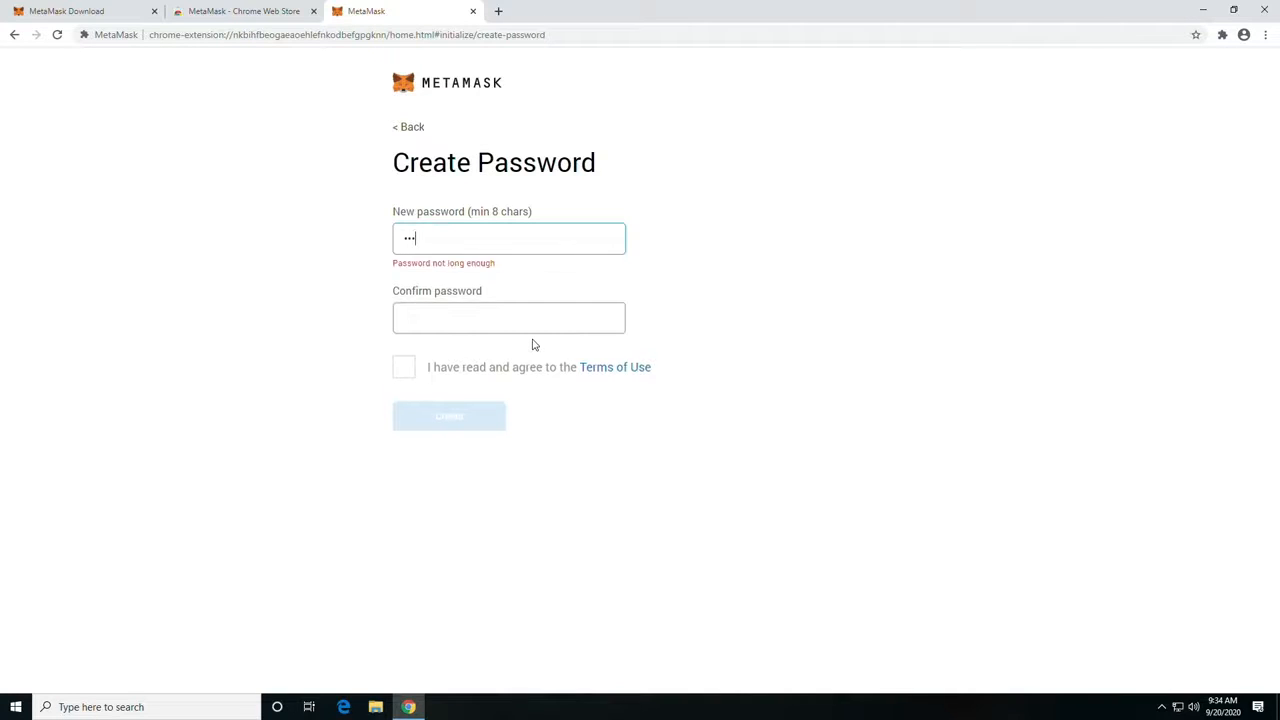
{"action": "type", "text": "•••••"}
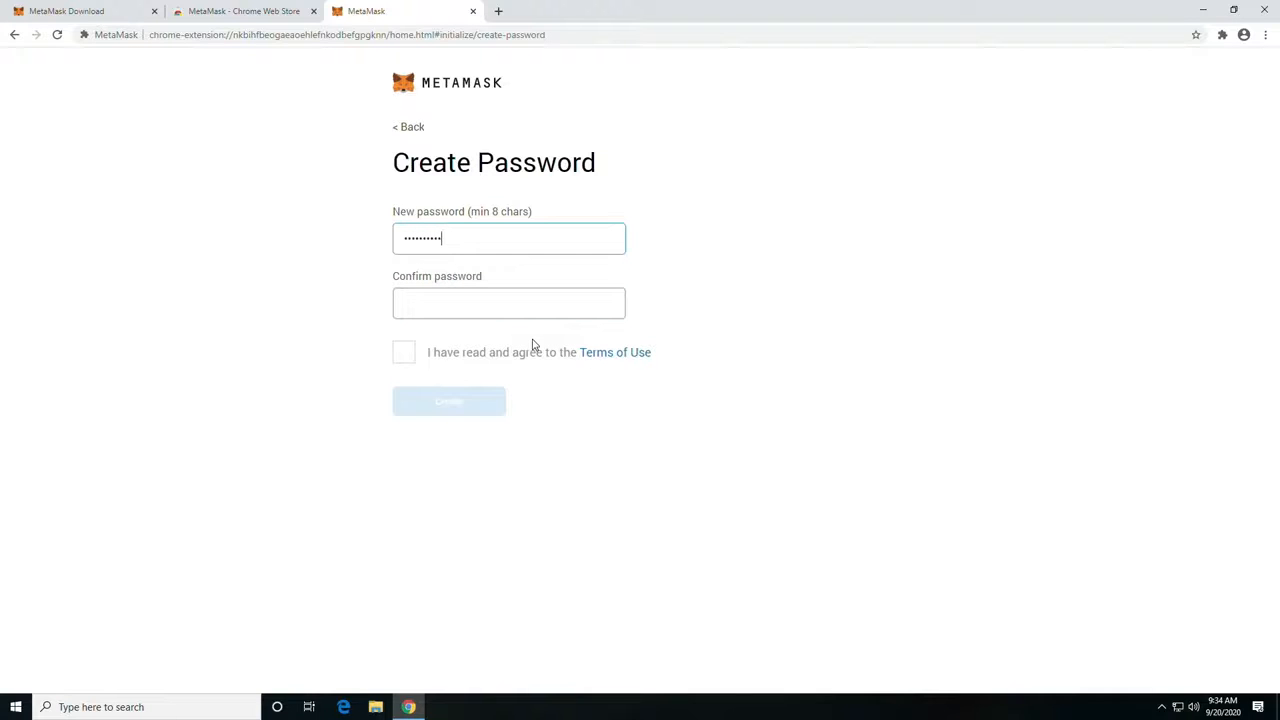
{"action": "key", "text": "Tab"}
{"action": "type", "text": "••"}
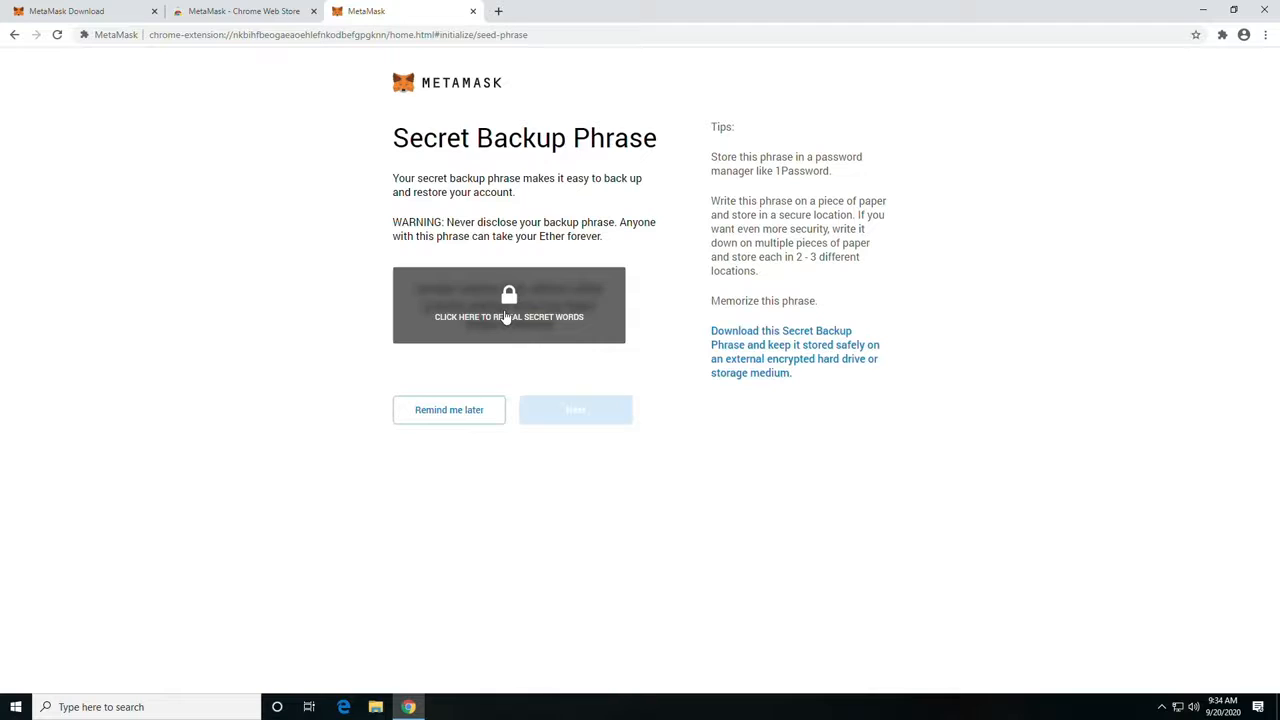
- Reveal the wallet's secret backup phrase and copy all of its words
{"action": "left_click", "coordinate": [507, 318]}
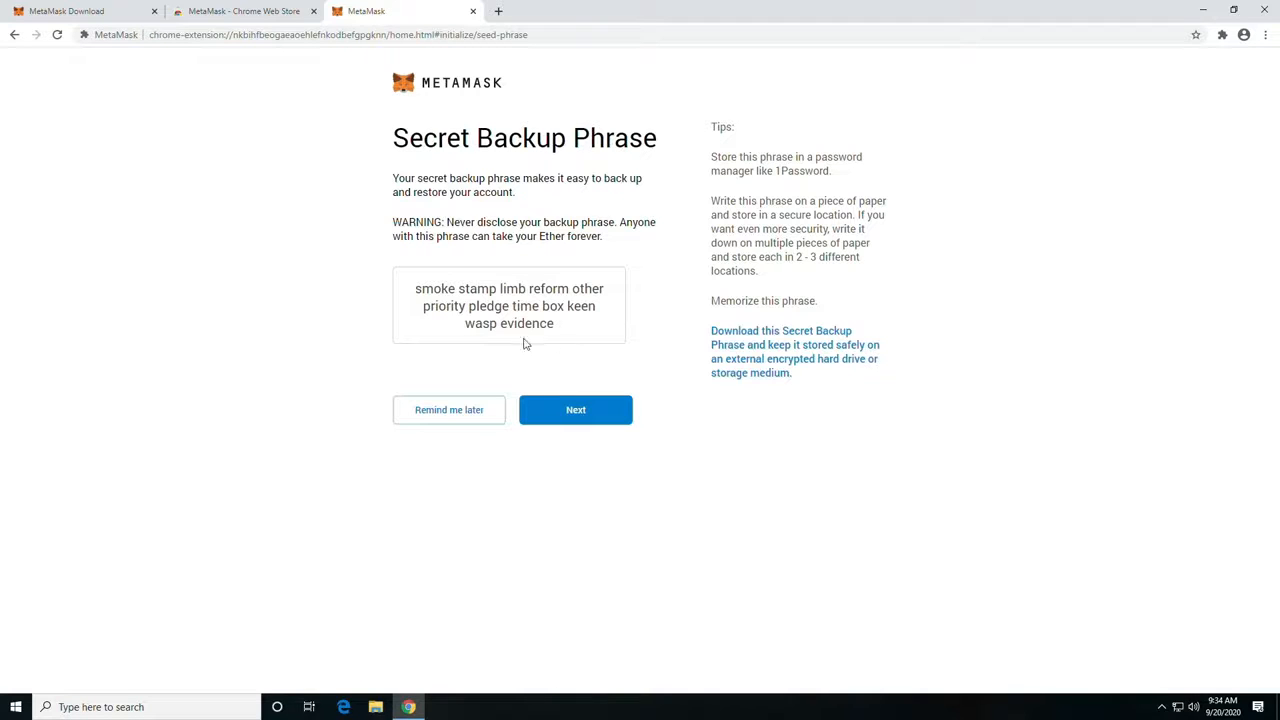
{"action": "left_click_drag", "start_coordinate": [557, 329], "coordinate": [408, 292]}
{"action": "key", "text": "ctrl+c"}
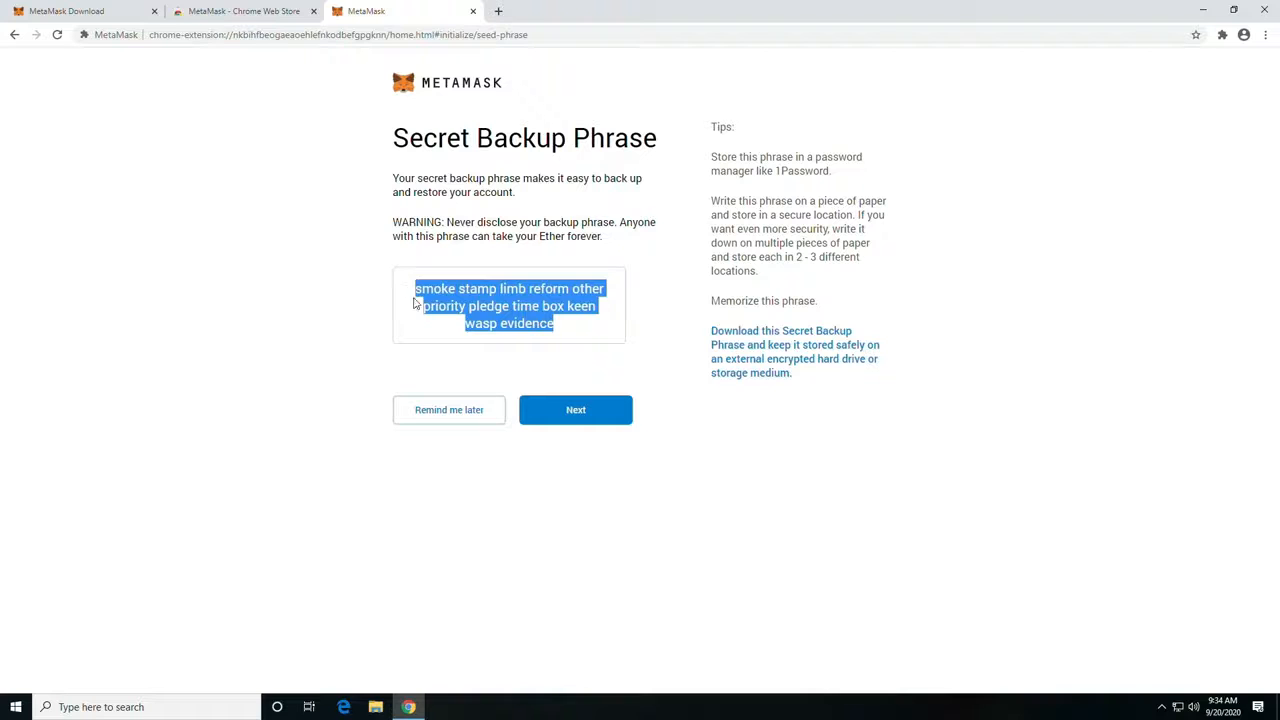
- Open Notepad and paste the secret backup phrase into the empty document
{"action": "left_click", "coordinate": [150, 704]}
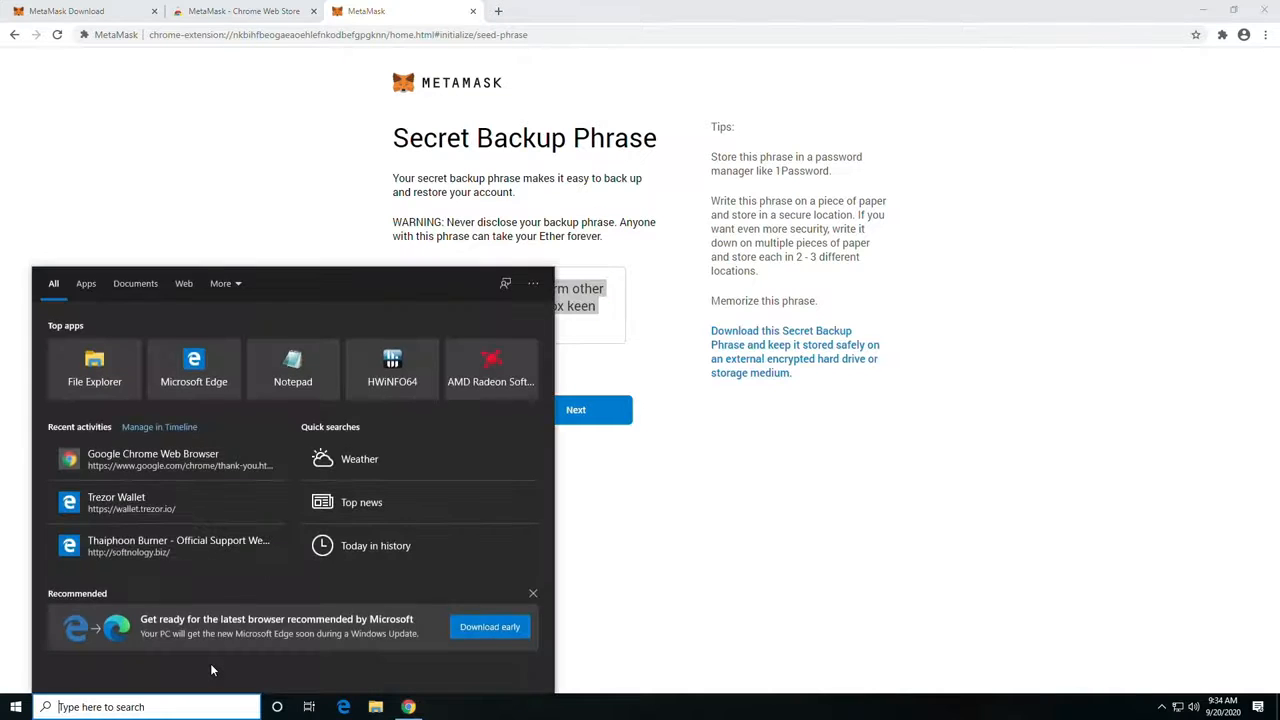
{"action": "type", "text": "notepad"}
{"action": "key", "text": "Return"}
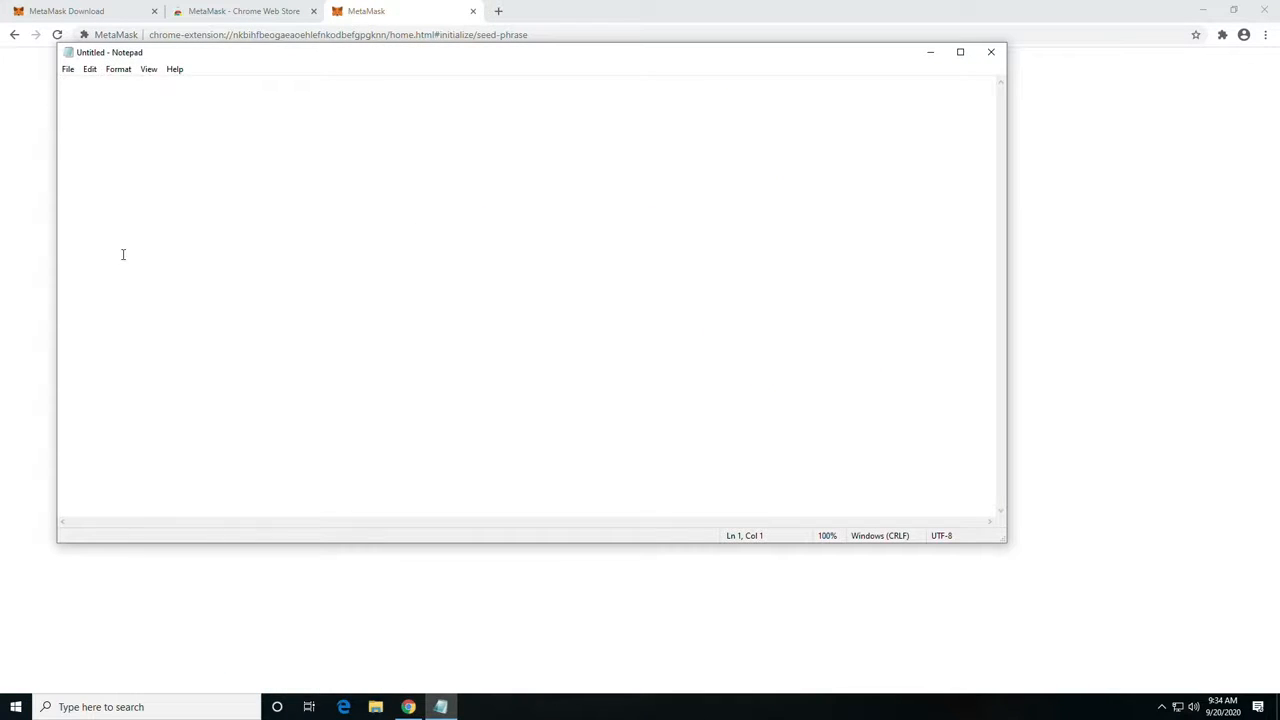
{"action": "key", "text": "ctrl+v"}
- Save the text document to the Desktop under the name "recovery seed"
{"action": "left_click", "coordinate": [68, 68]}
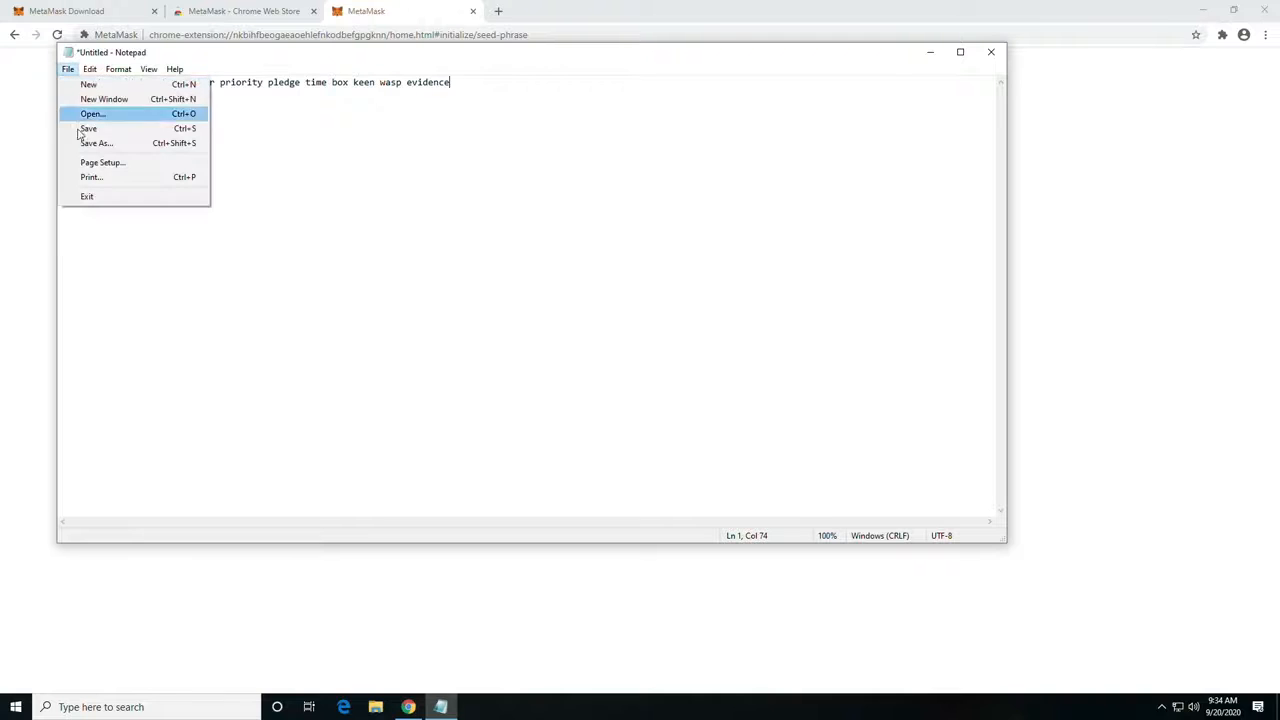
{"action": "left_click", "coordinate": [90, 130]}
{"action": "scroll", "coordinate": [143, 188], "scroll_direction": "up", "scroll_amount": 3}
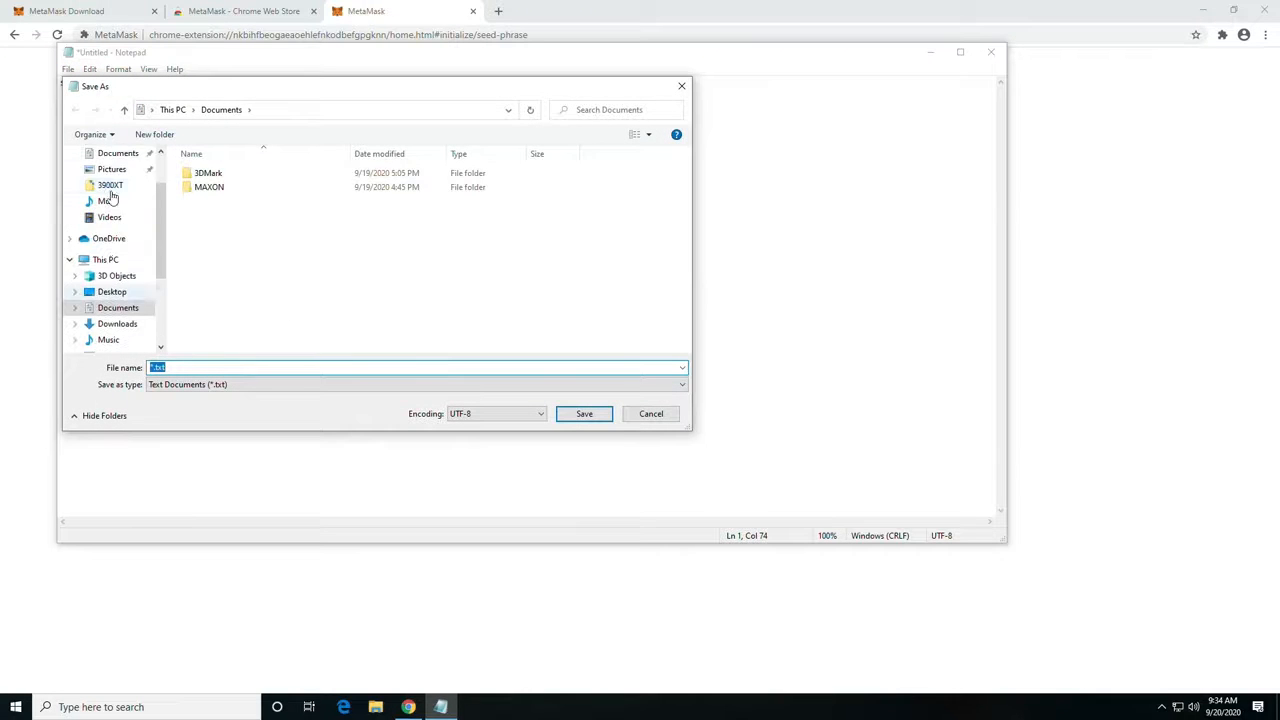
{"action": "left_click", "coordinate": [112, 180]}
{"action": "left_click", "coordinate": [187, 367]}
{"action": "type", "text": "recovery"}
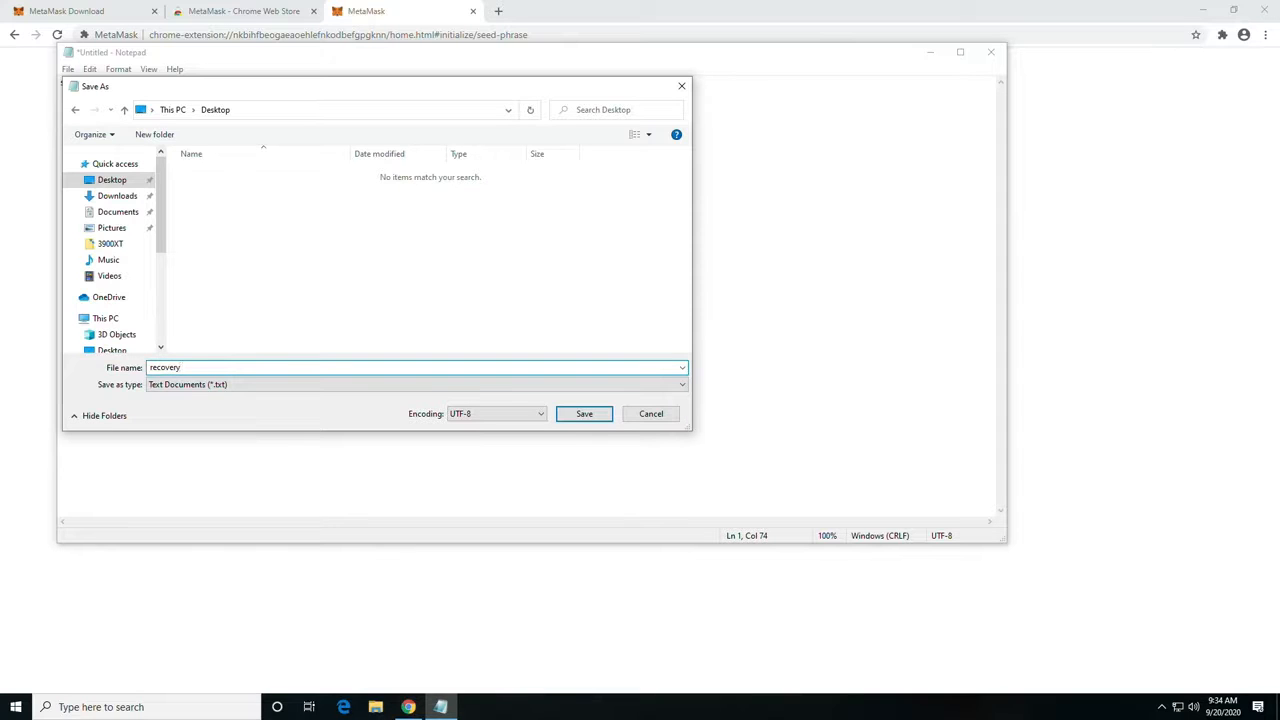
{"action": "type", "text": "s"}
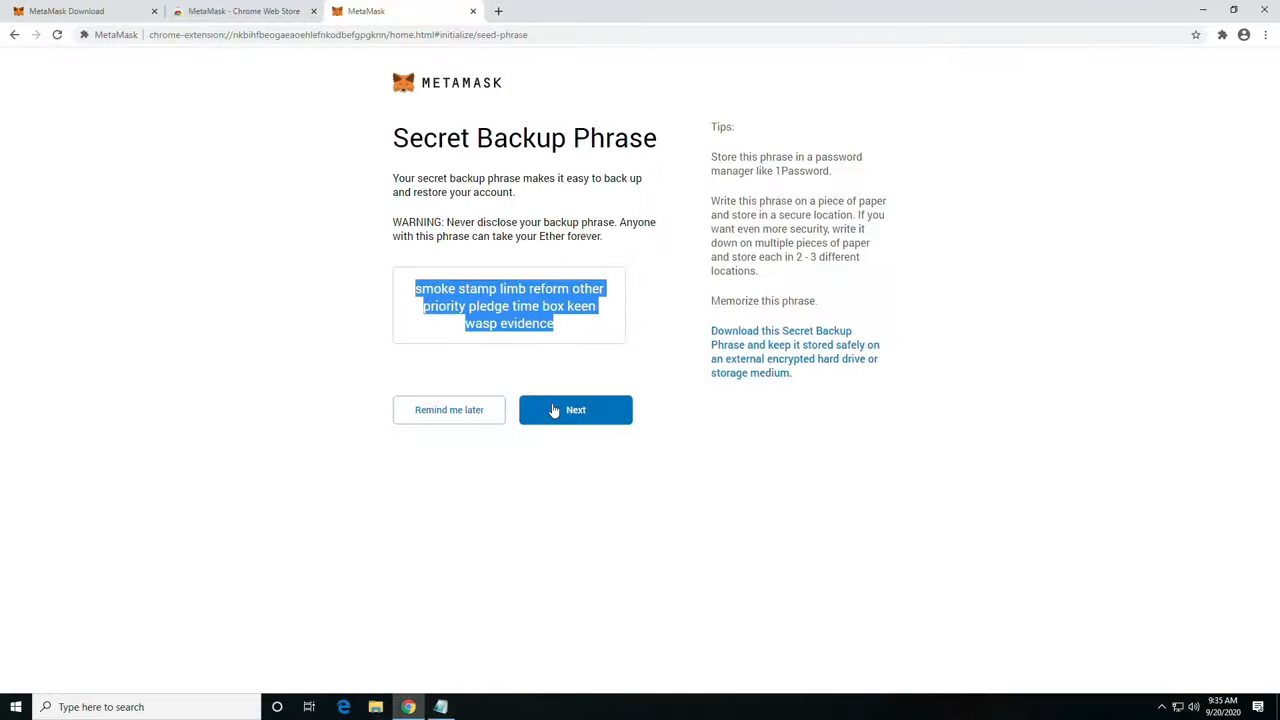
- Continue to the backup phrase confirmation and arrange the browser and the Notepad file side by side
{"action": "left_click", "coordinate": [556, 420]}
{"action": "left_click", "coordinate": [452, 707]}
{"action": "left_click_drag", "start_coordinate": [579, 51], "coordinate": [1279, 68]}
{"action": "left_click", "coordinate": [480, 348]}
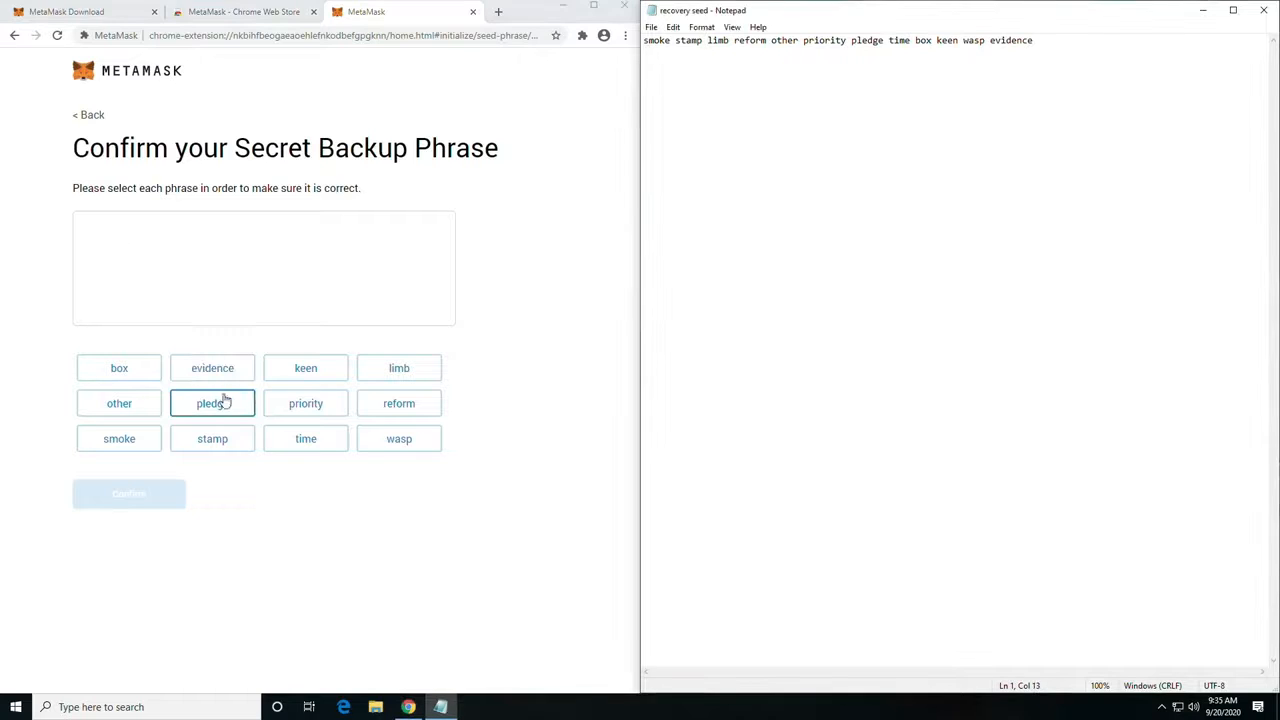
- Select all twelve words of the secret backup phrase in the saved order and confirm the phrase
{"action": "left_click", "coordinate": [135, 443]}
{"action": "left_click", "coordinate": [212, 439]}
{"action": "left_click", "coordinate": [399, 368]}
{"action": "left_click", "coordinate": [399, 403]}
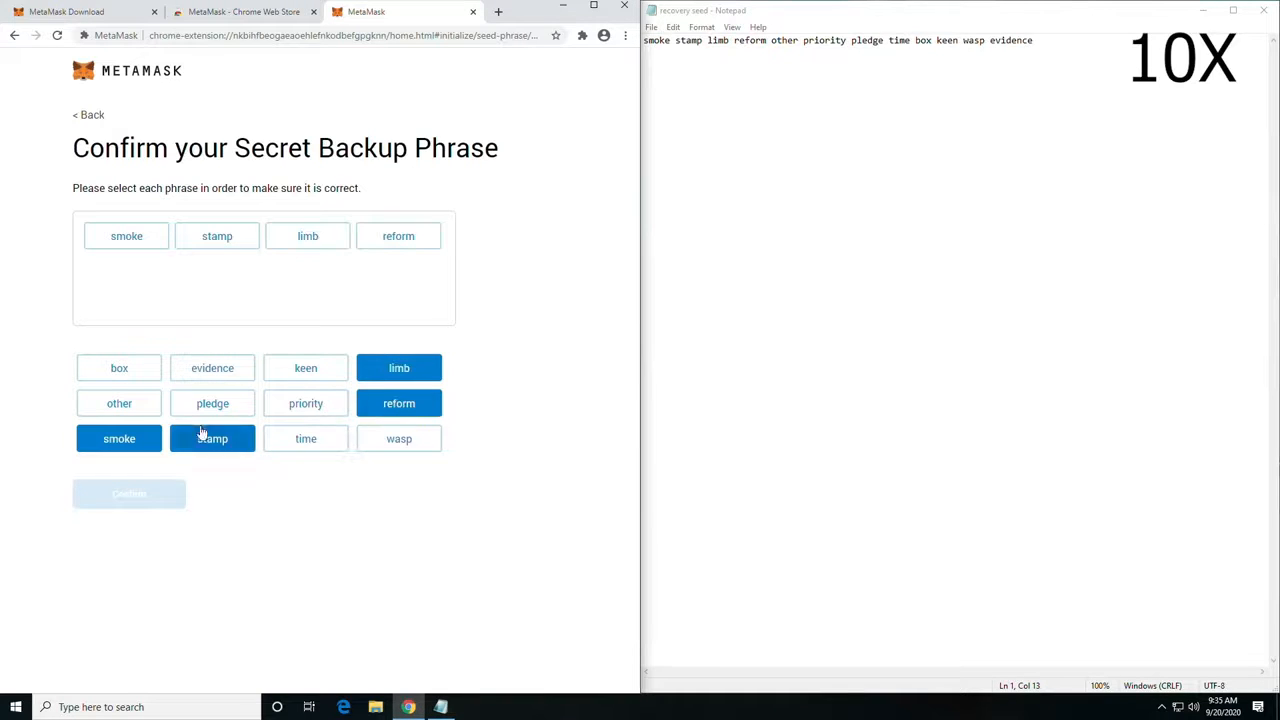
{"action": "left_click", "coordinate": [119, 403]}
{"action": "left_click", "coordinate": [306, 403]}
{"action": "left_click", "coordinate": [212, 403]}
{"action": "left_click", "coordinate": [306, 439]}
{"action": "left_click", "coordinate": [119, 368]}
{"action": "left_click", "coordinate": [306, 368]}
{"action": "left_click", "coordinate": [399, 439]}
{"action": "left_click", "coordinate": [212, 368]}
{"action": "left_click", "coordinate": [129, 494]}
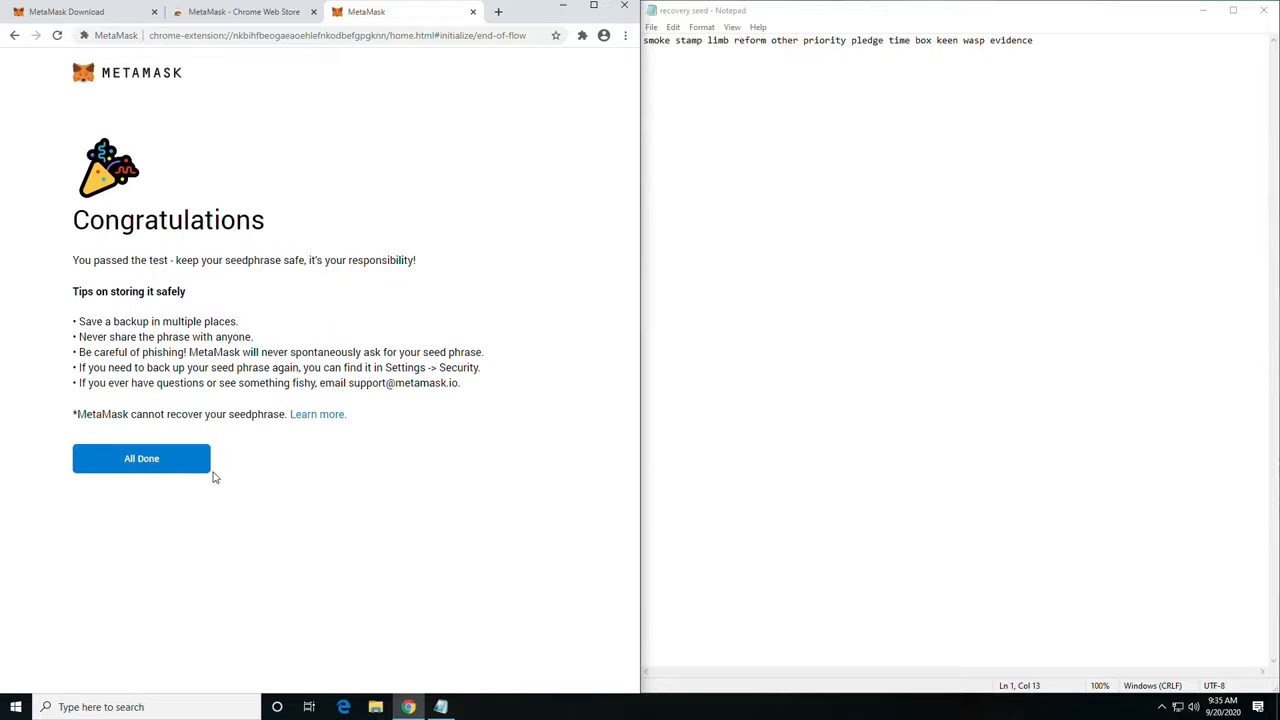
- Read the tips on storing the seed phrase safely, including those on backups, sharing and phishing
{"action": "left_click_drag", "start_coordinate": [79, 291], "coordinate": [217, 297]}
{"action": "left_click", "coordinate": [214, 302]}
{"action": "left_click_drag", "start_coordinate": [86, 324], "coordinate": [216, 325]}
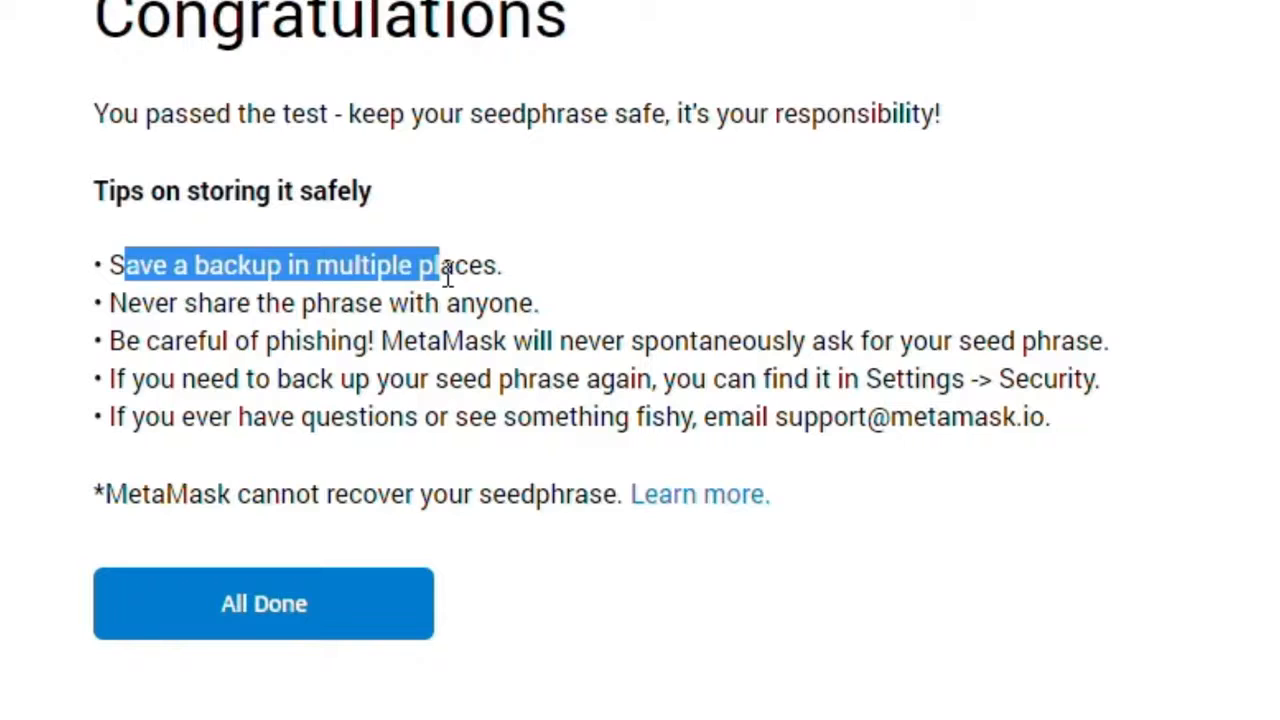
{"action": "left_click", "coordinate": [473, 271]}
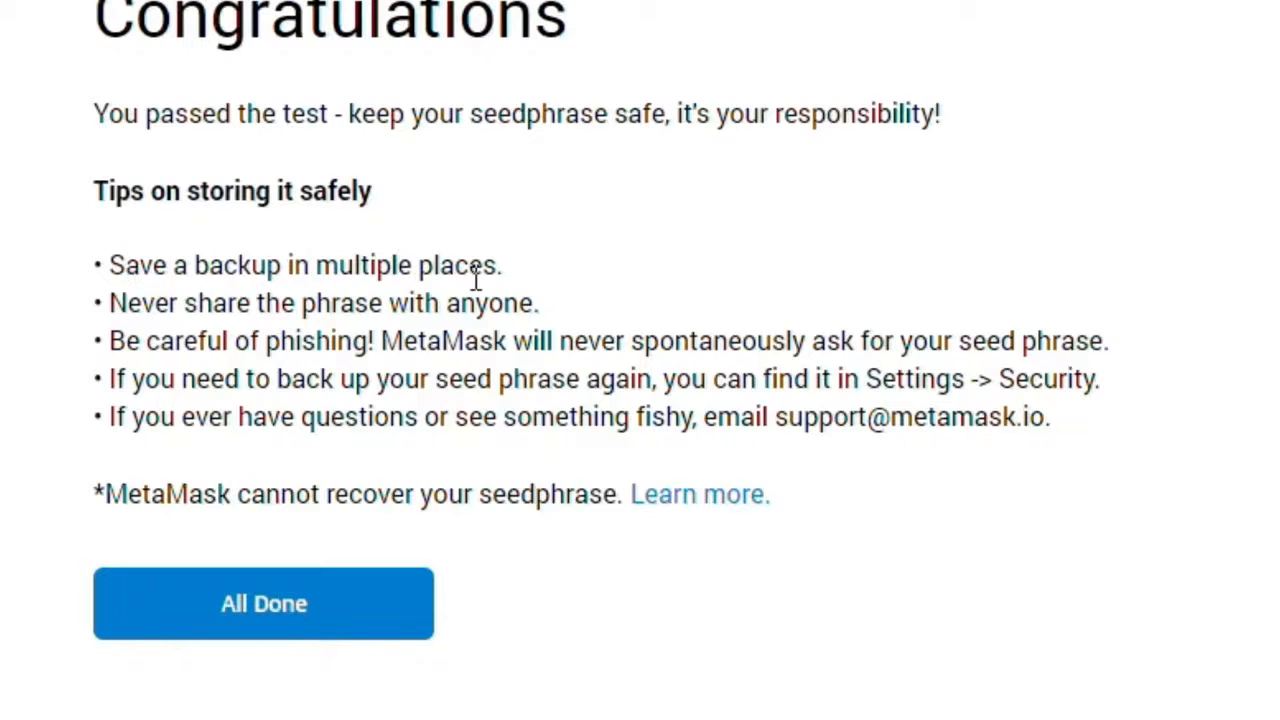
{"action": "left_click_drag", "start_coordinate": [108, 303], "coordinate": [503, 312]}
{"action": "left_click", "coordinate": [503, 312]}
{"action": "left_click_drag", "start_coordinate": [110, 341], "coordinate": [437, 352]}
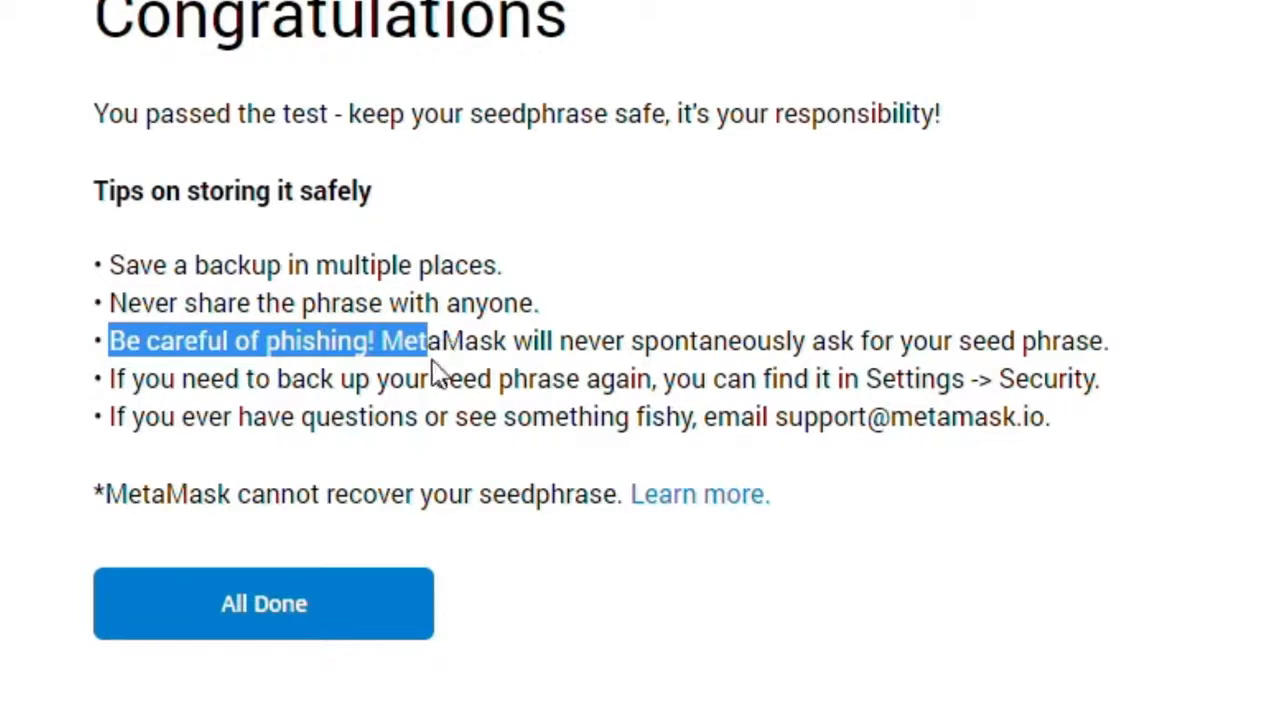
{"action": "left_click", "coordinate": [433, 361]}
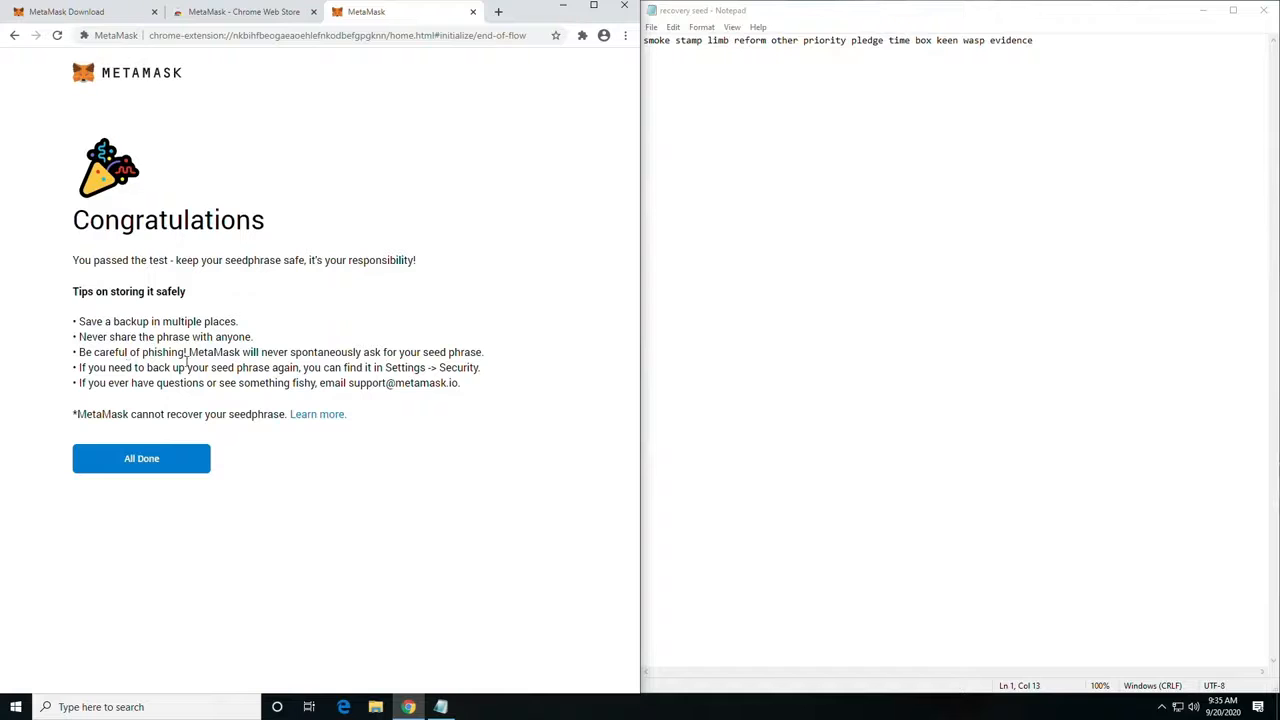
{"action": "left_click_drag", "start_coordinate": [172, 368], "coordinate": [302, 369]}
{"action": "left_click", "coordinate": [280, 370]}
{"action": "left_click_drag", "start_coordinate": [110, 366], "coordinate": [182, 368]}
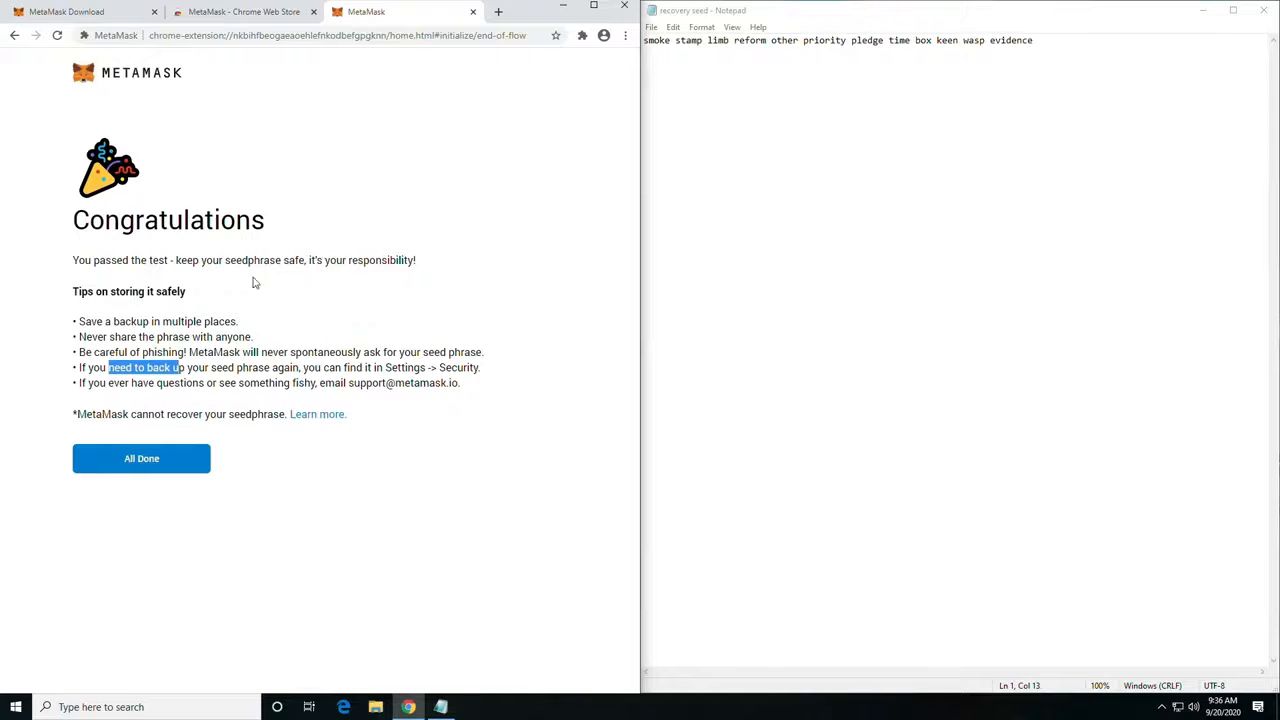
- Finish the MetaMask setup to open the wallet account and enlarge the browser window
{"action": "left_click", "coordinate": [151, 462]}
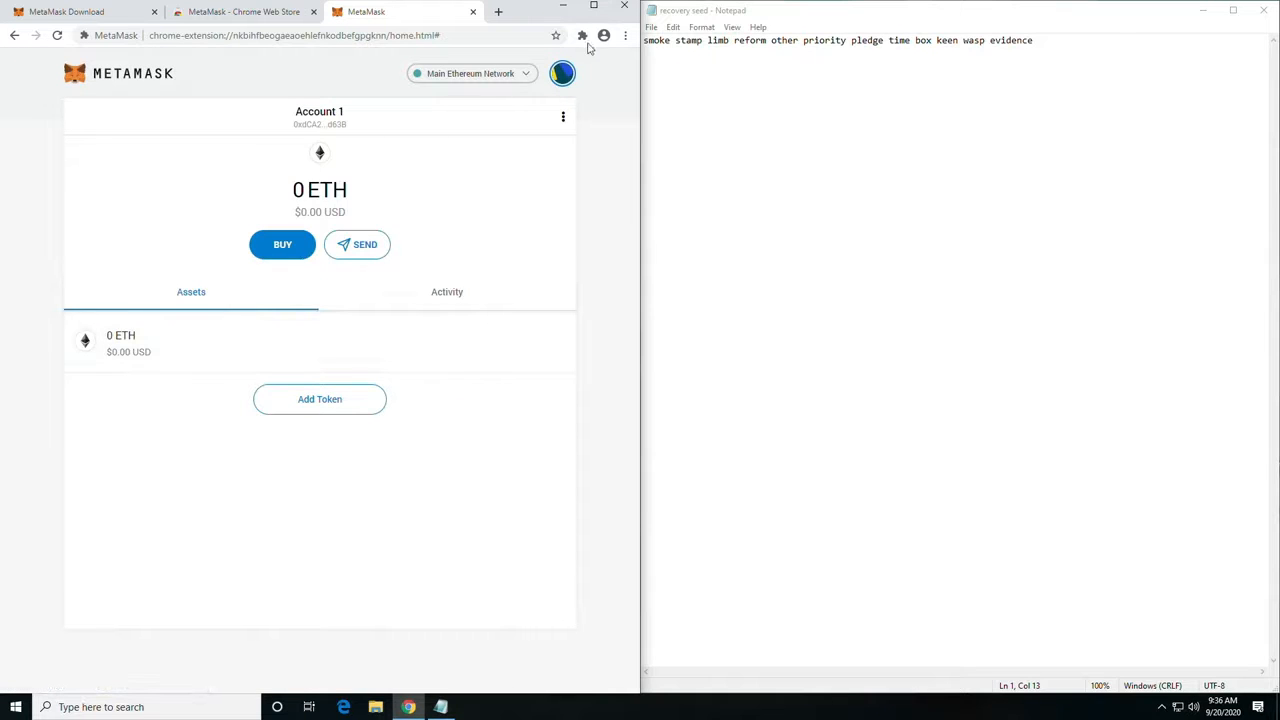
{"action": "left_click", "coordinate": [593, 6]}
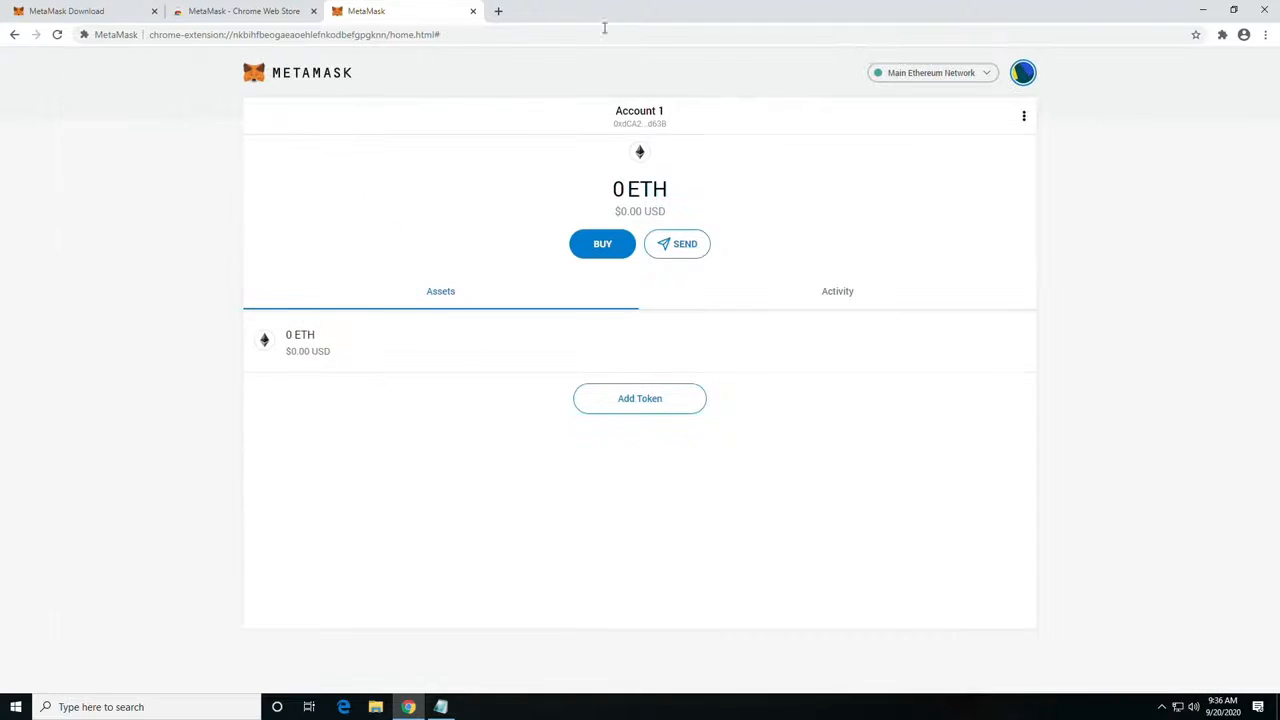
{"action": "left_click", "coordinate": [1233, 9]}
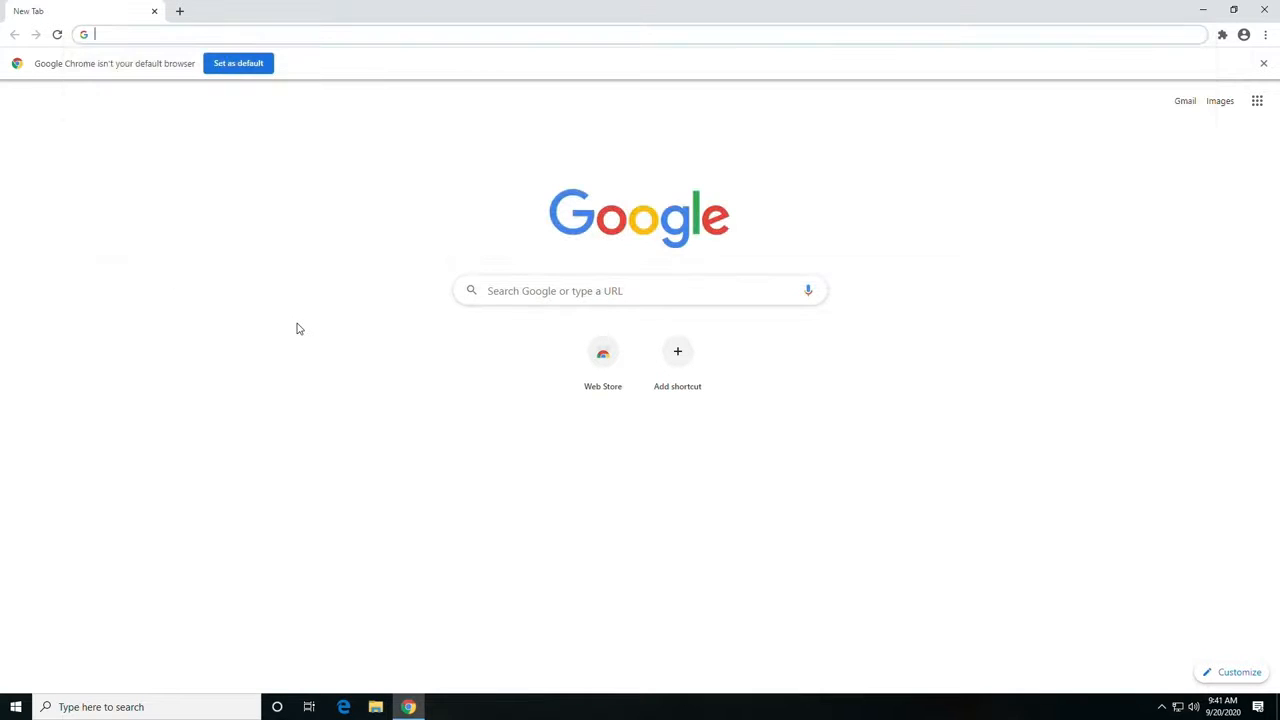
- Search the web for "7zip" and open the download page of 7-zip.org
{"action": "type", "text": "7"}
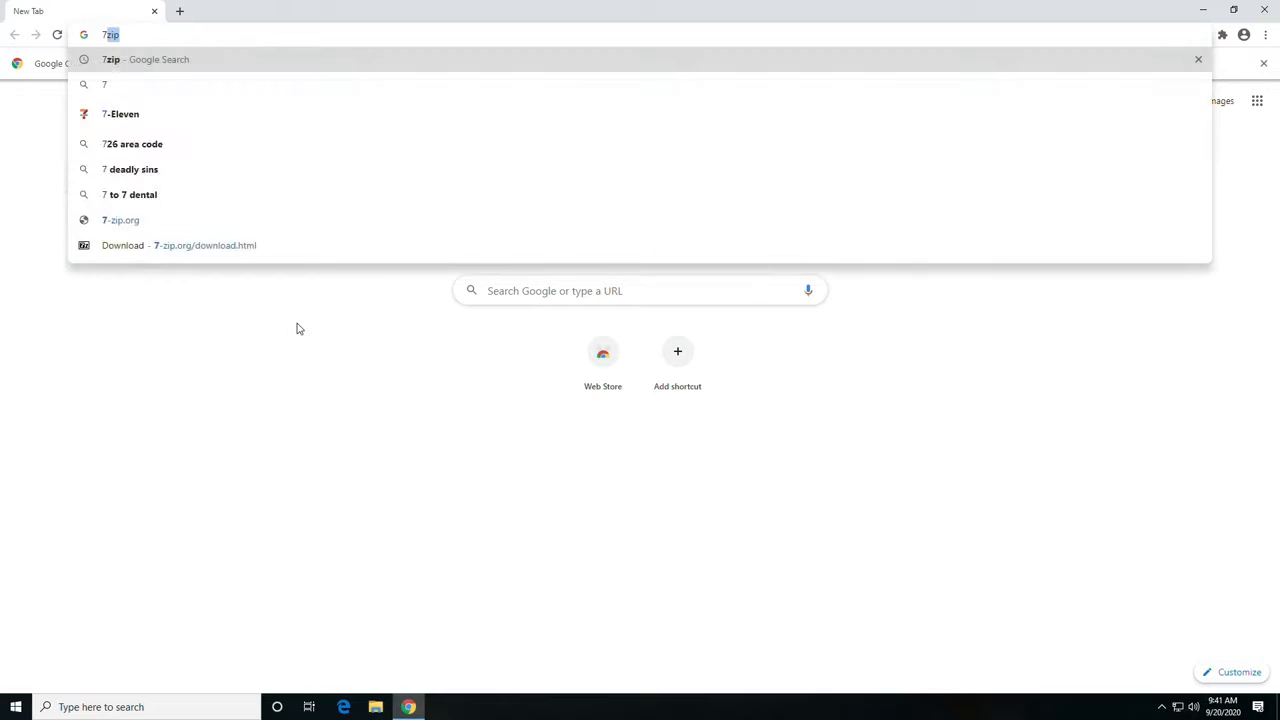
{"action": "type", "text": "zip"}
{"action": "key", "text": "Return"}
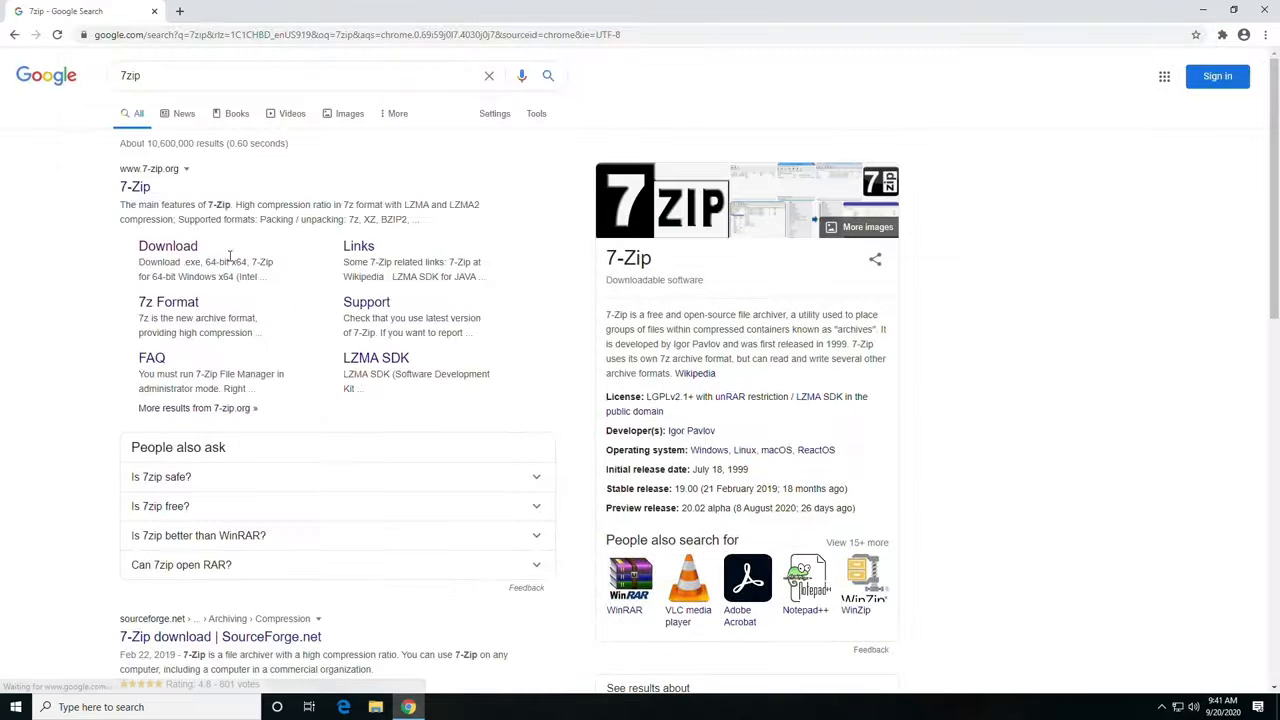
{"action": "left_click", "coordinate": [168, 246]}
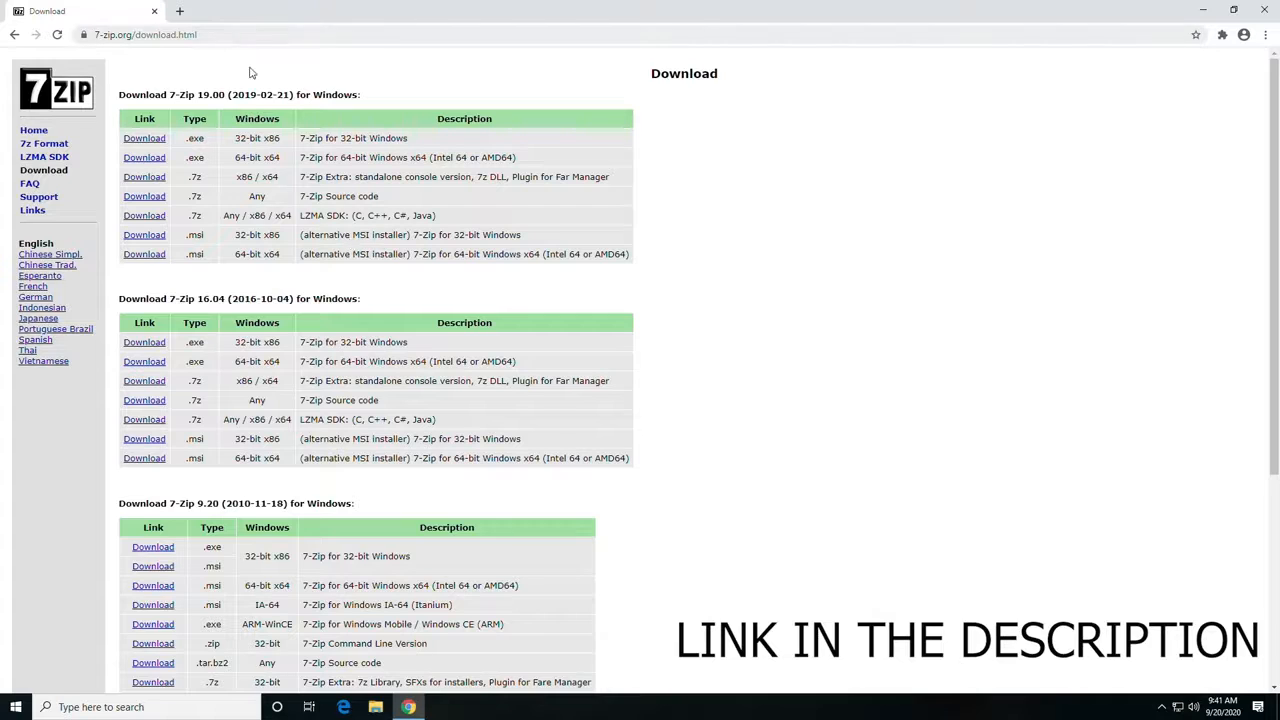
- Download the 64-bit x64 .exe installer of 7-Zip 19.00, allow it to run, and install it in the default folder
{"action": "left_click", "coordinate": [145, 158]}
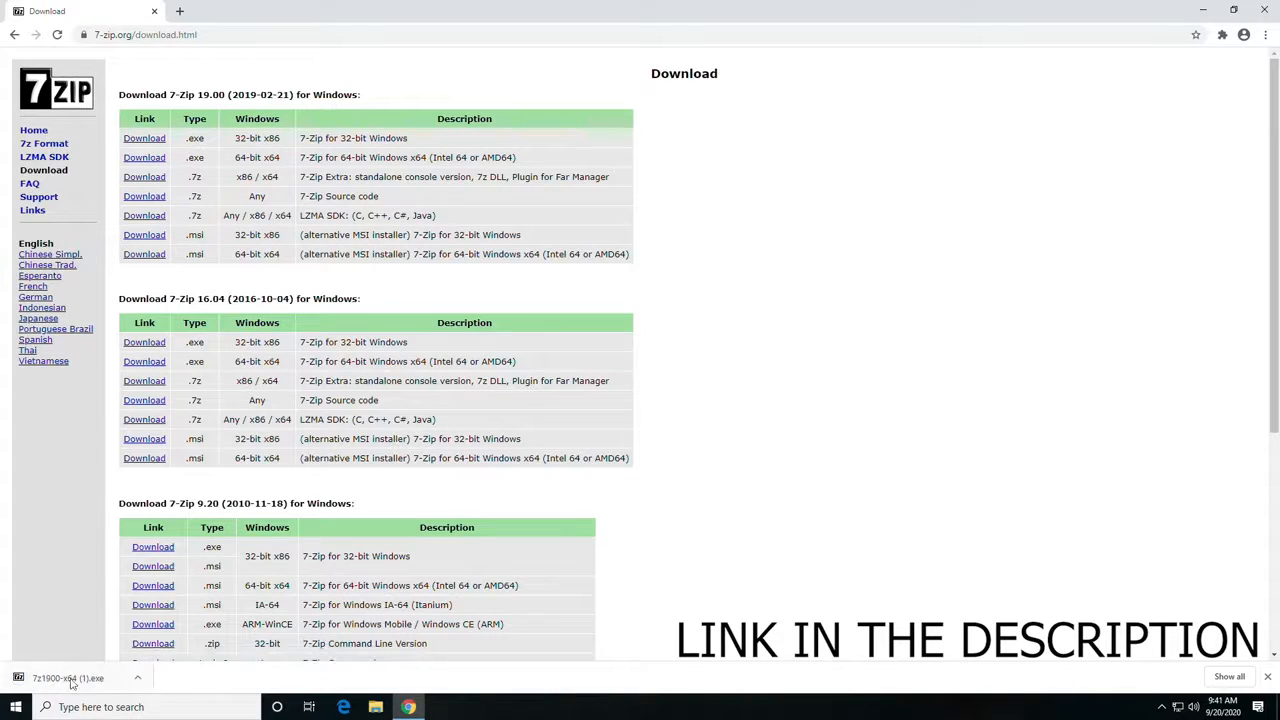
{"action": "left_click", "coordinate": [70, 680]}
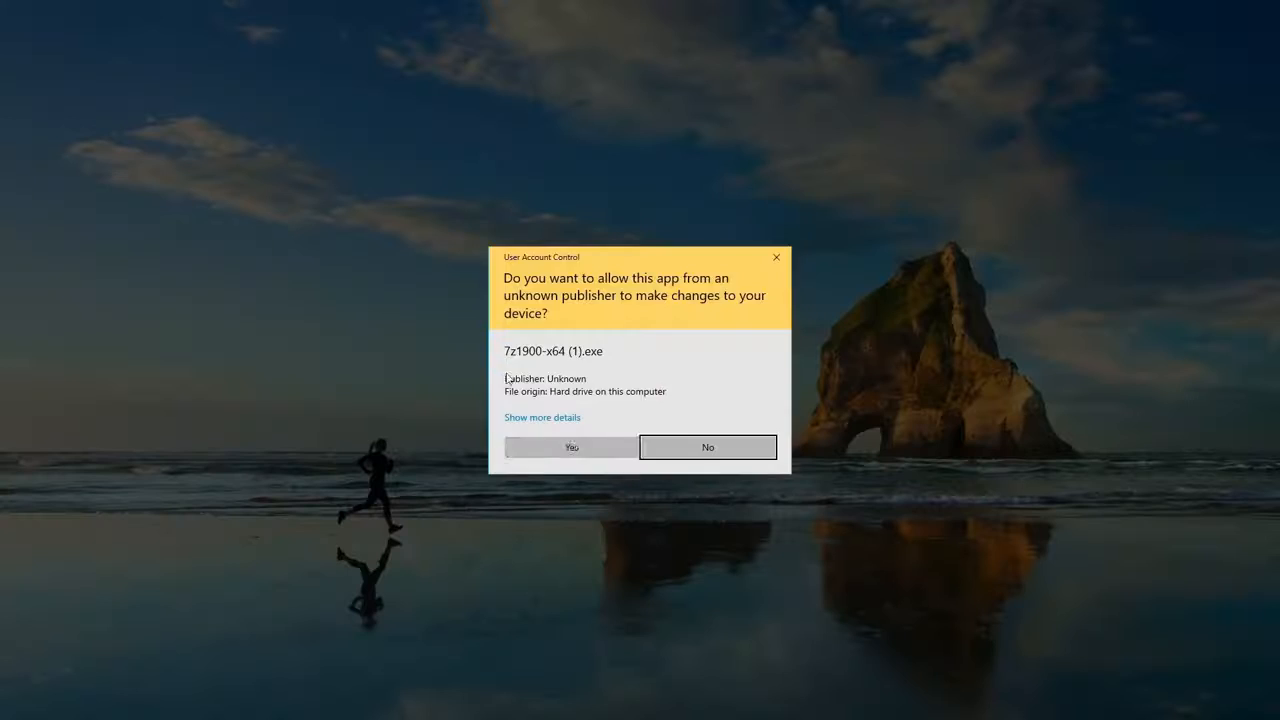
{"action": "left_click", "coordinate": [571, 447]}
{"action": "left_click", "coordinate": [626, 397]}
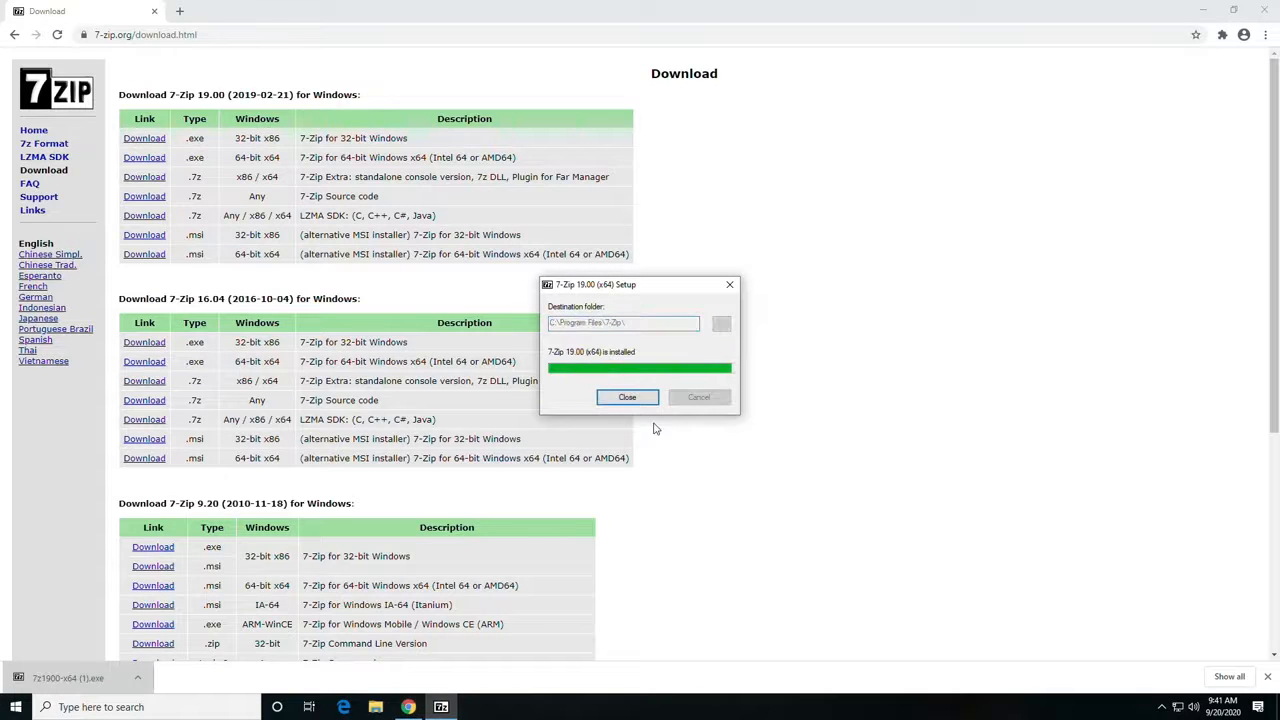
{"action": "left_click", "coordinate": [627, 397]}
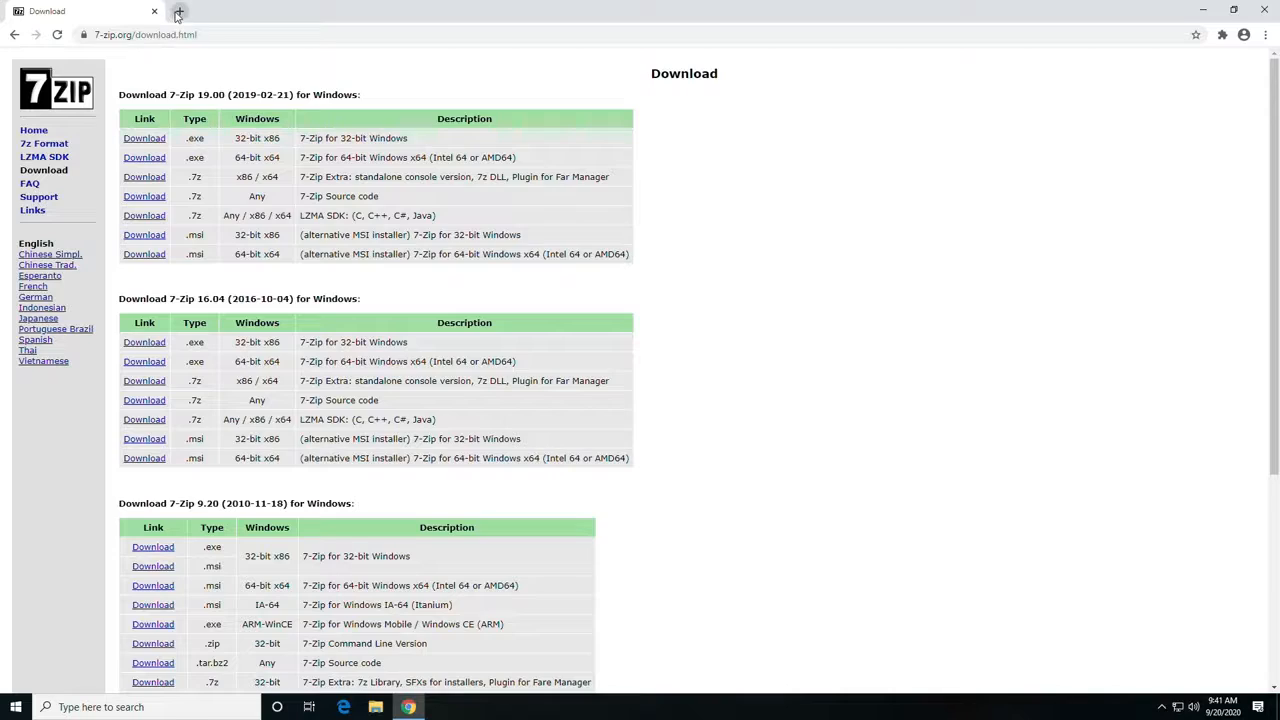
- Search the web for "claymore dual miner", open claymoredualminer.com in a new tab and download the miner
{"action": "left_click", "coordinate": [178, 12]}
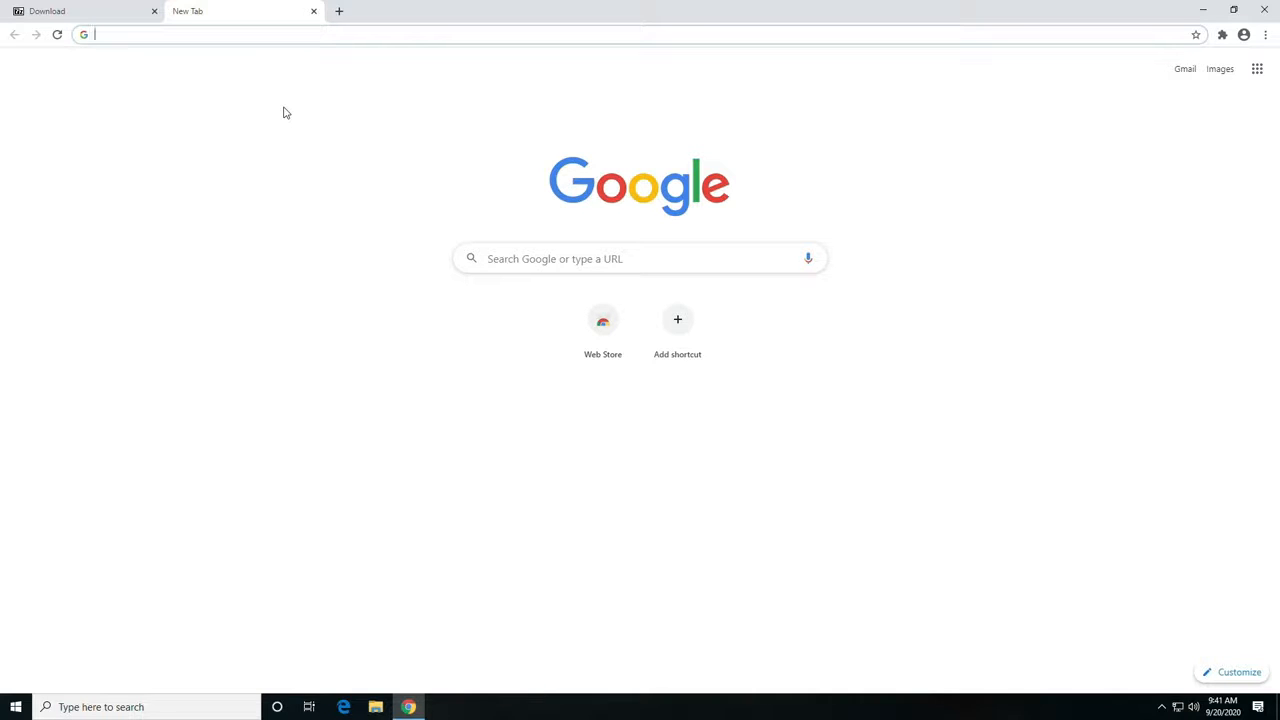
{"action": "type", "text": "claymore dual miner"}
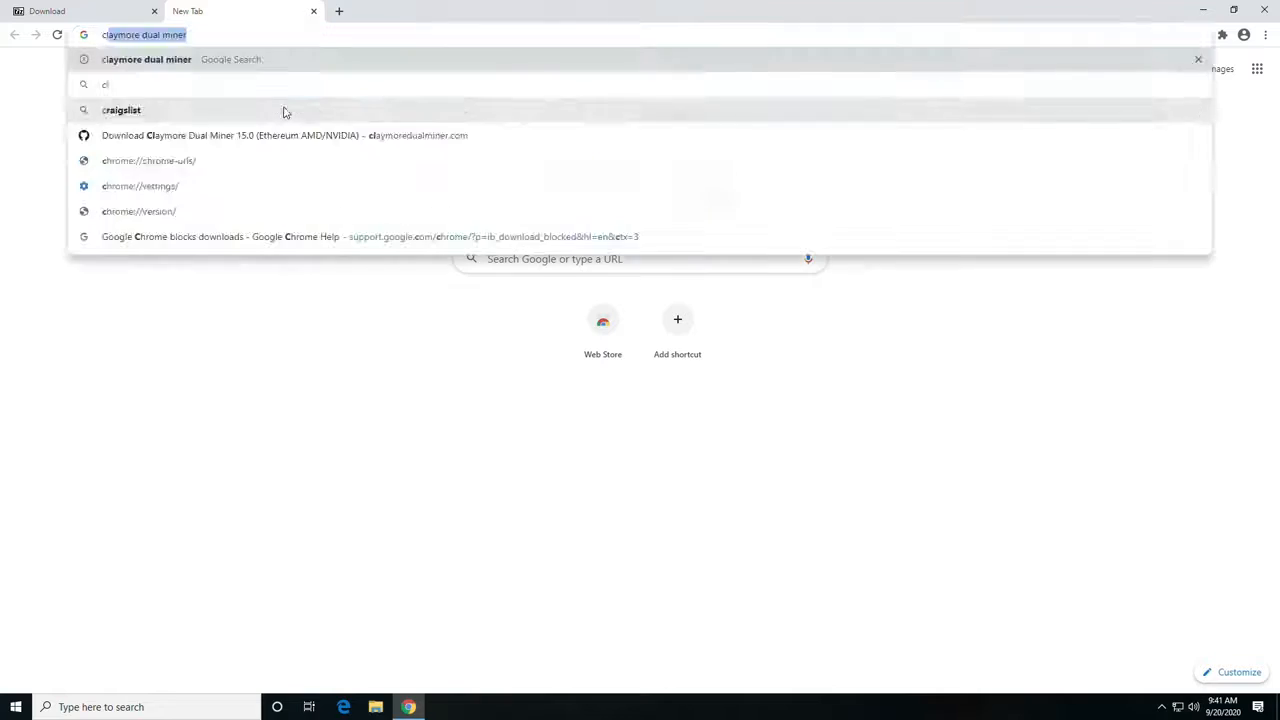
{"action": "left_click", "coordinate": [950, 272]}
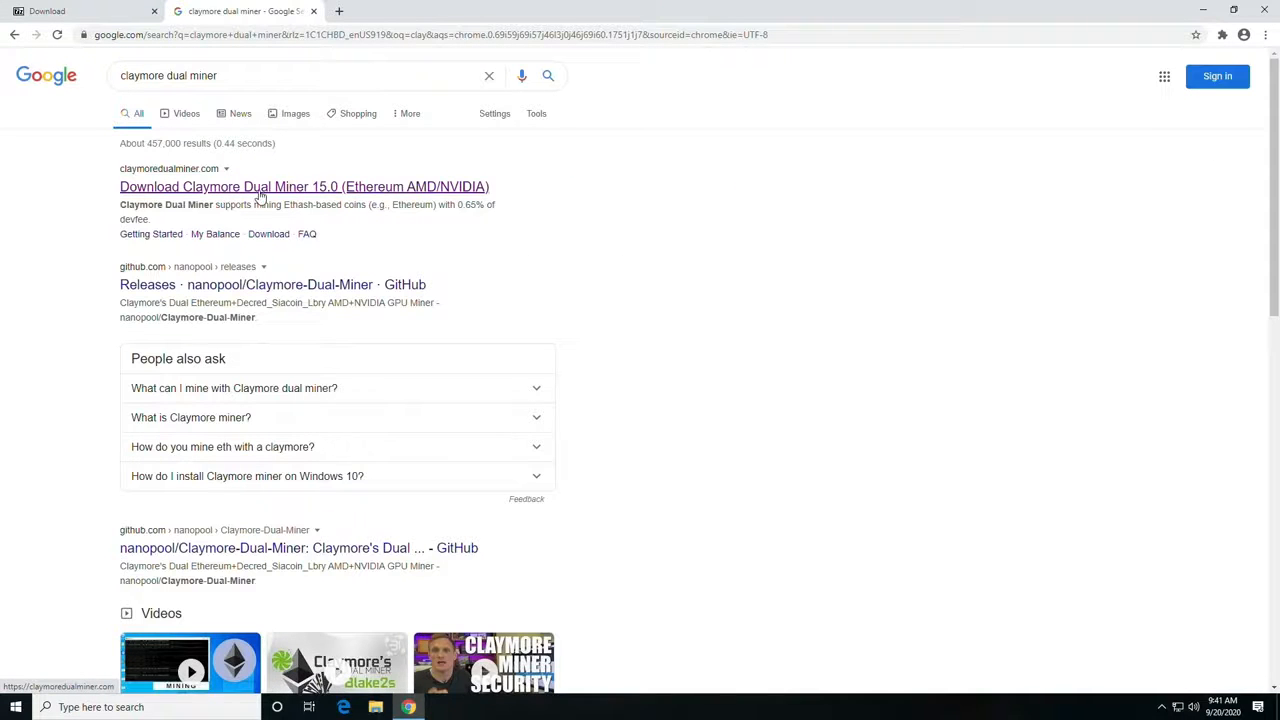
{"action": "left_click", "coordinate": [205, 188]}
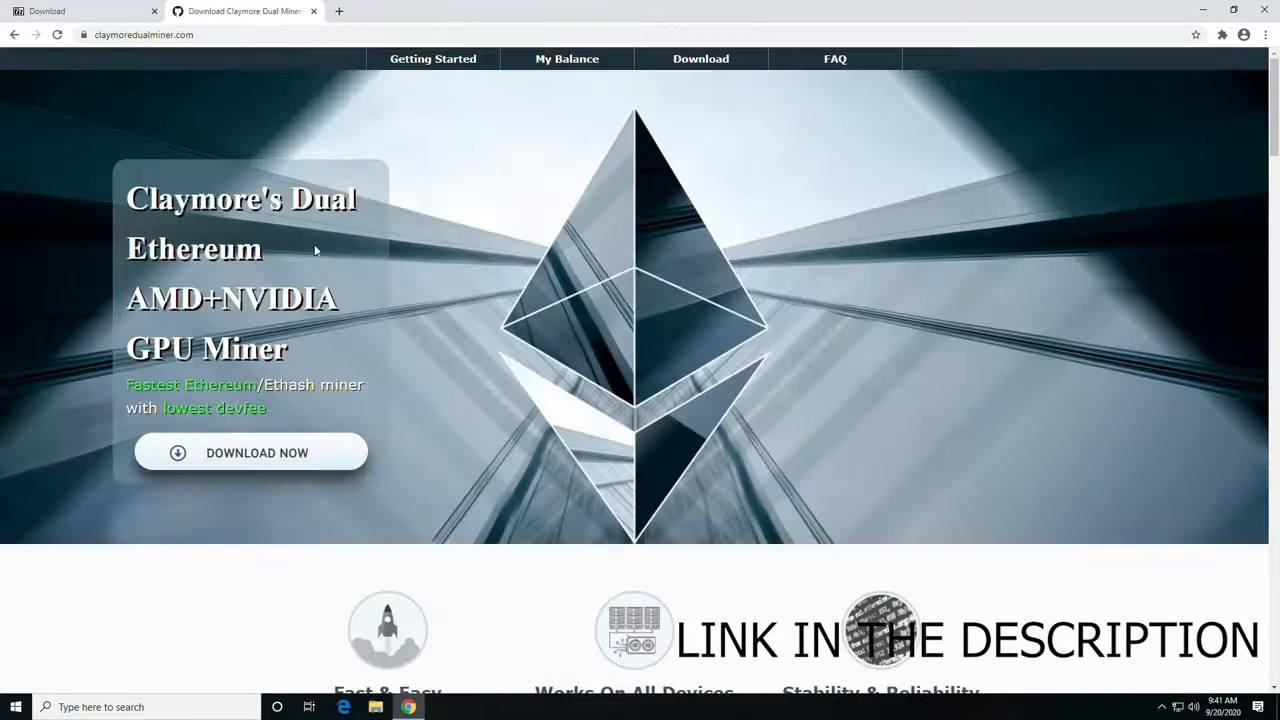
{"action": "left_click", "coordinate": [272, 458]}
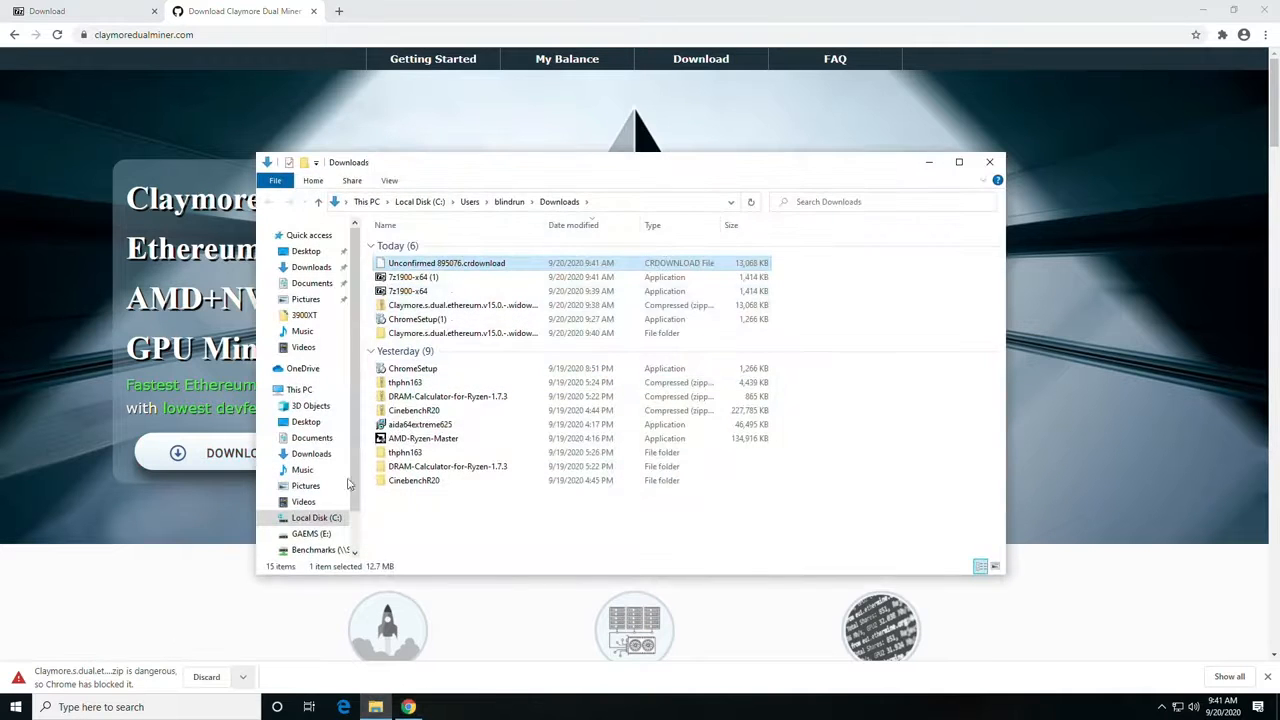
- Open the browser's full downloads list and keep the blocked Claymore zip file despite the danger warning
{"action": "left_click", "coordinate": [990, 162]}
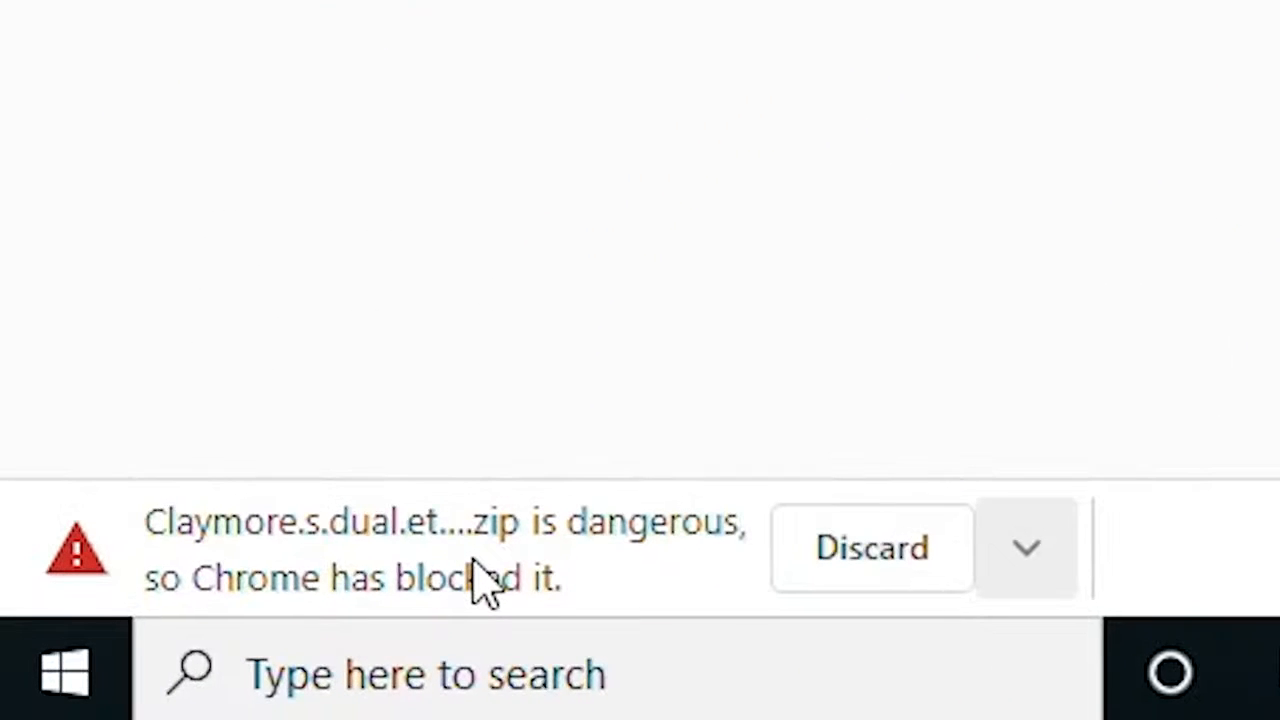
{"action": "left_click", "coordinate": [1035, 573]}
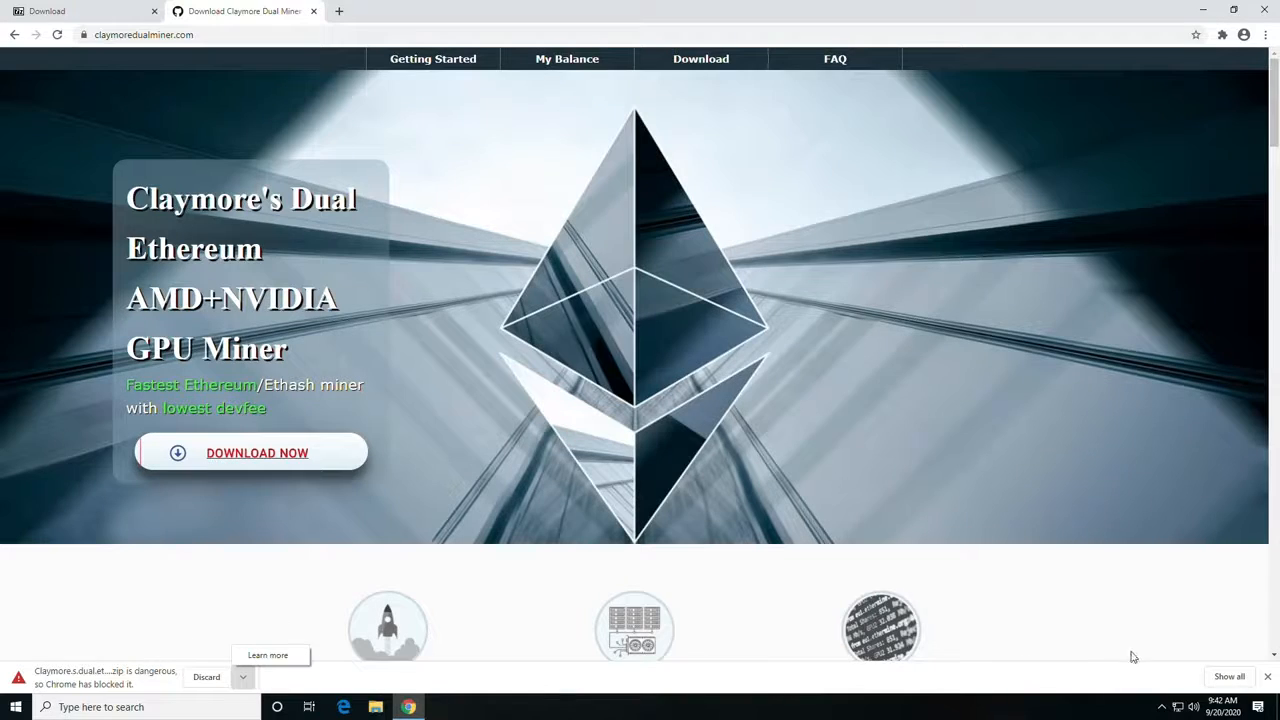
{"action": "left_click", "coordinate": [1141, 676]}
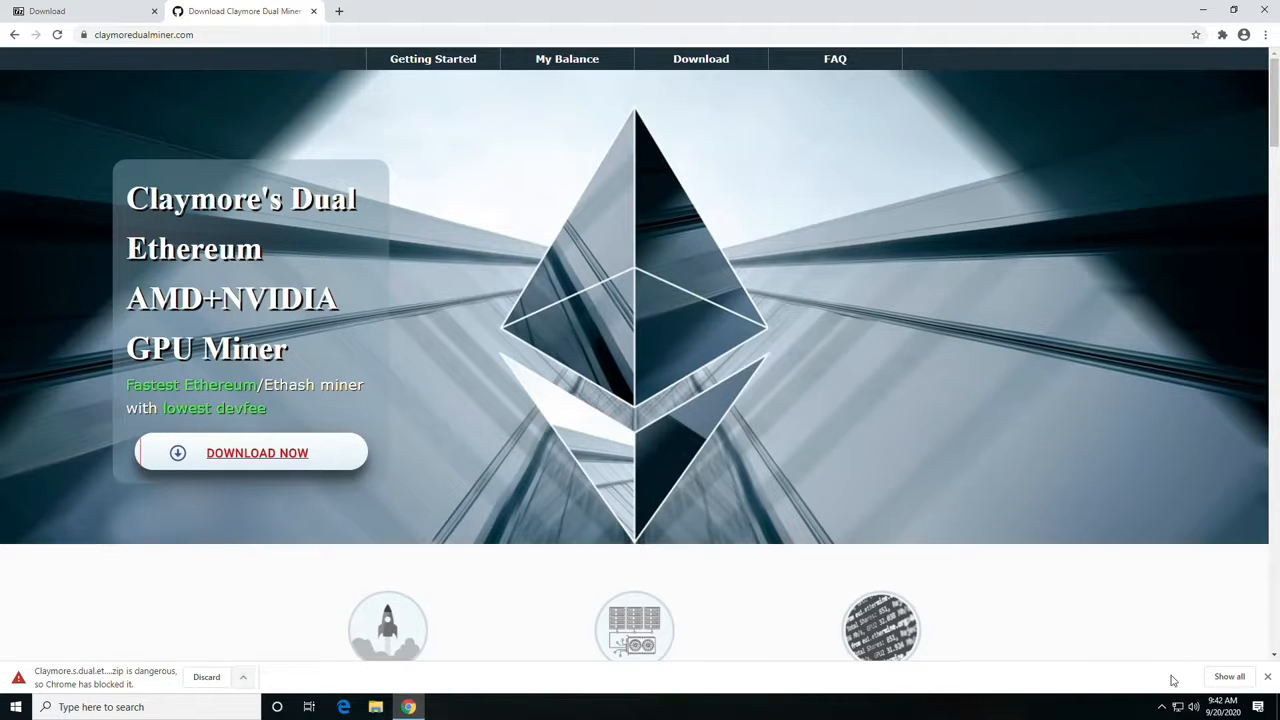
{"action": "left_click", "coordinate": [1230, 677]}
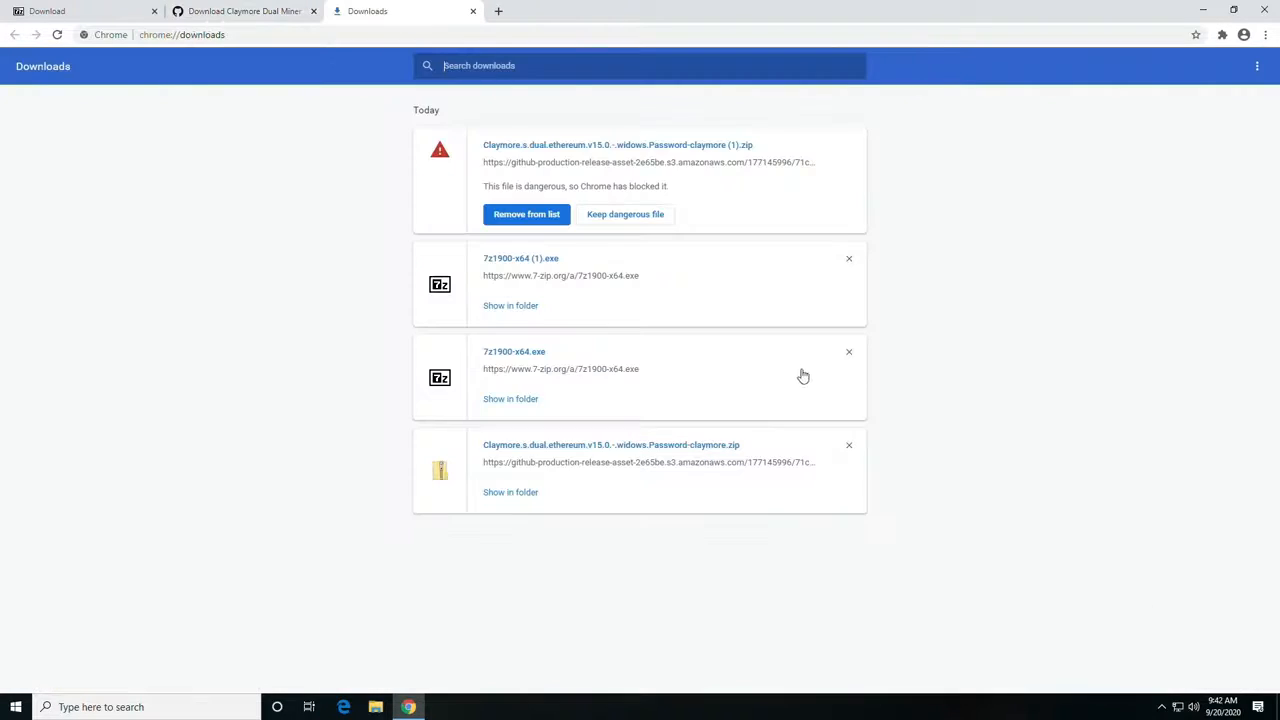
{"action": "left_click", "coordinate": [625, 216]}
{"action": "left_click", "coordinate": [714, 141]}
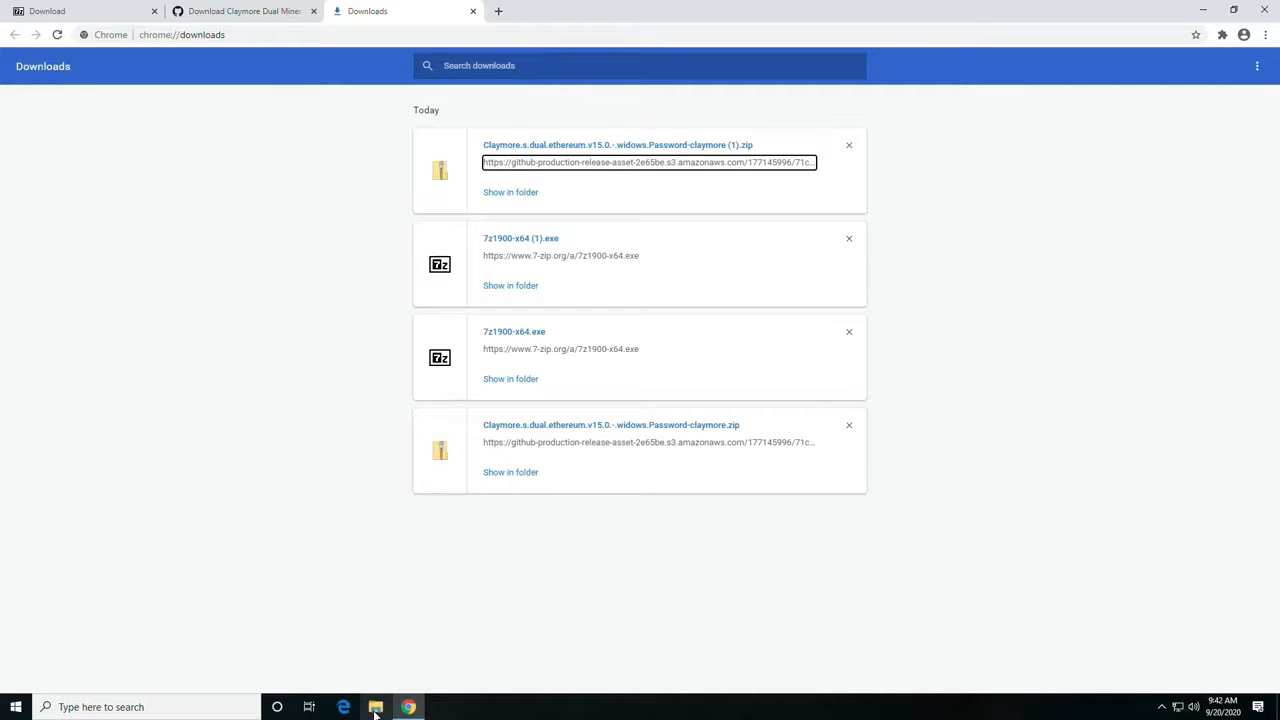
- Open the Downloads folder and delete everything in it except the newly downloaded Claymore zip
{"action": "left_click", "coordinate": [375, 707]}
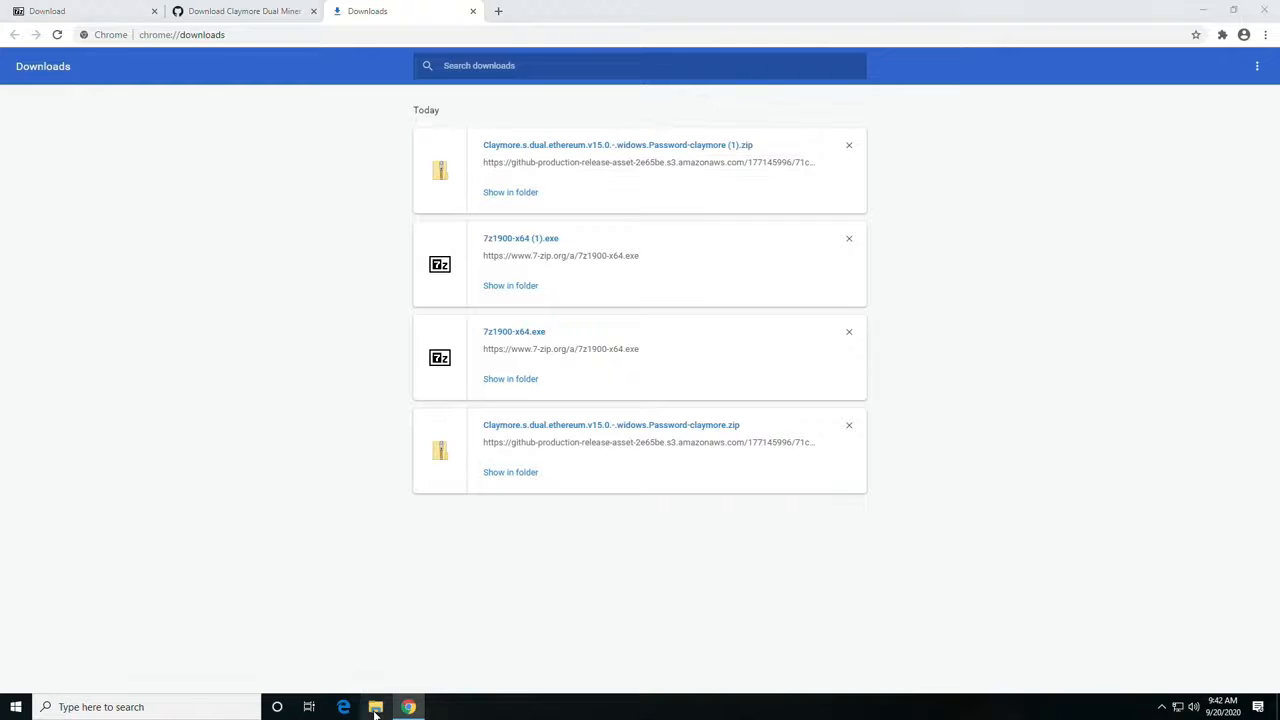
{"action": "left_click", "coordinate": [314, 269]}
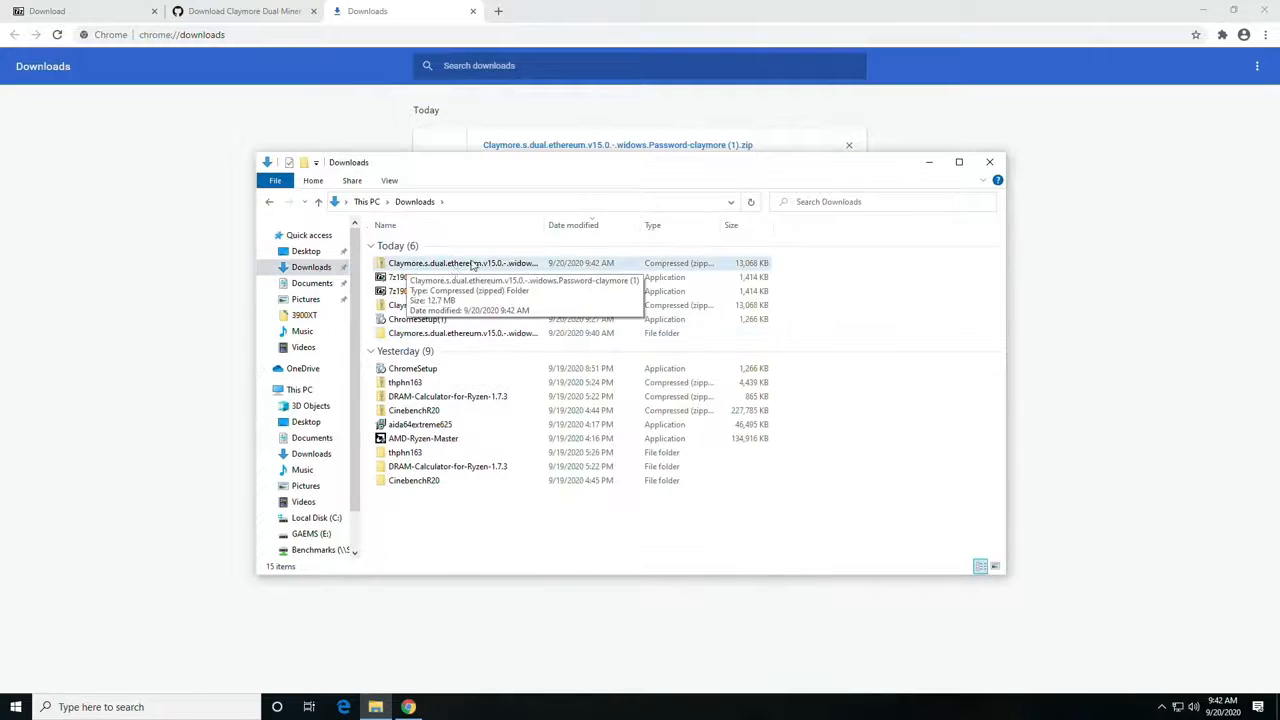
{"action": "left_click", "coordinate": [460, 481]}
{"action": "left_click", "coordinate": [412, 277], "text": "shift"}
{"action": "right_click", "coordinate": [429, 329]}
{"action": "left_click", "coordinate": [461, 484]}
- Extract the Claymore zip with 7-Zip into its own subfolder of Downloads and open the extracted folder
{"action": "right_click", "coordinate": [449, 264]}
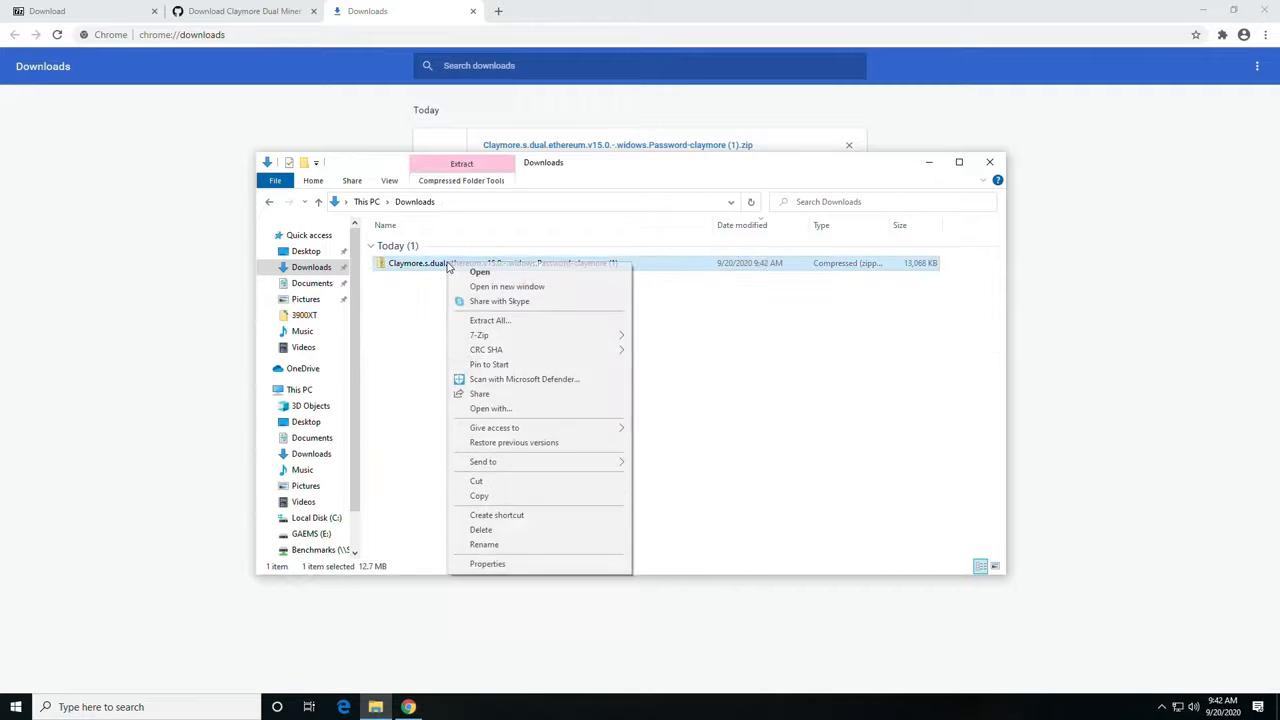
{"action": "mouse_move", "coordinate": [486, 341]}
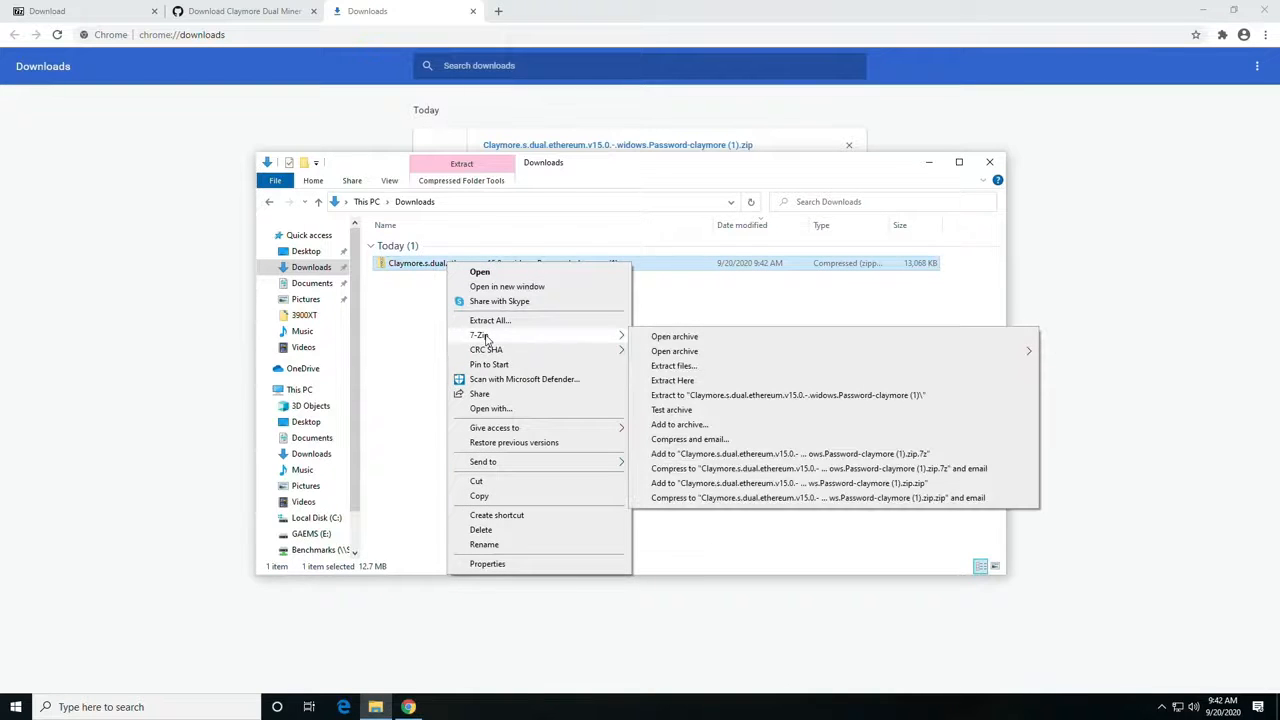
{"action": "left_click", "coordinate": [692, 366]}
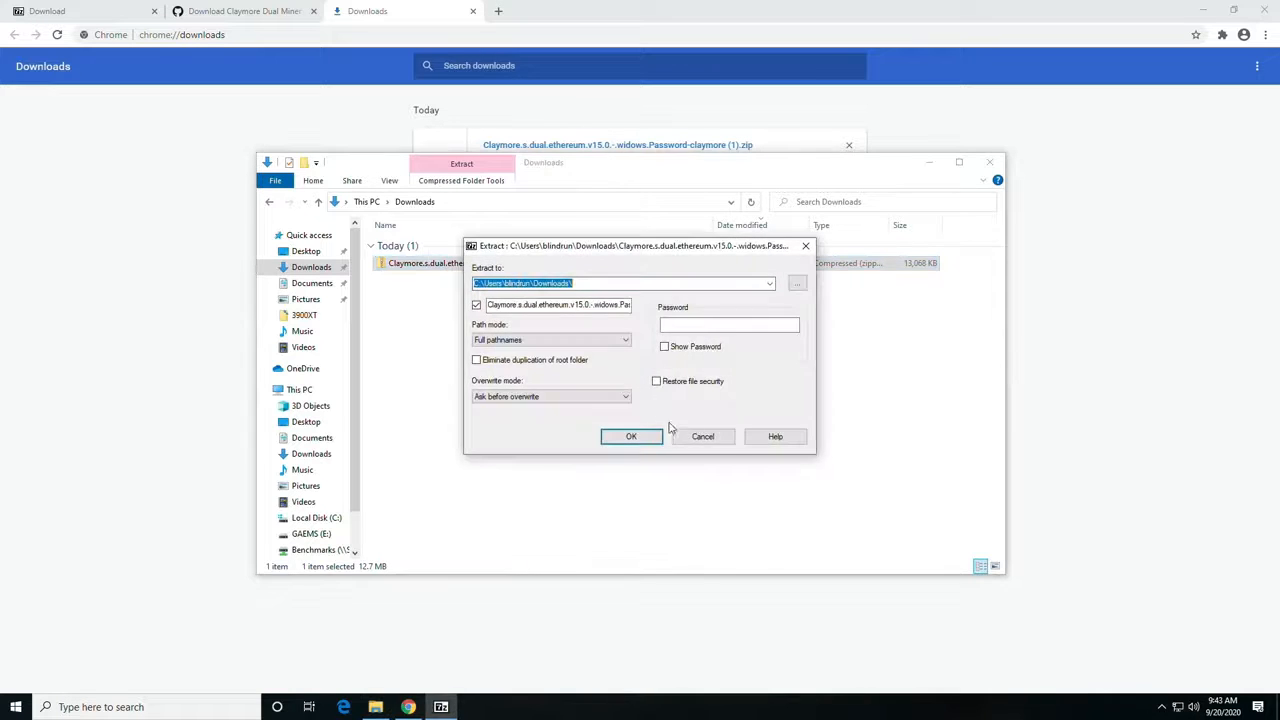
{"action": "left_click", "coordinate": [655, 433]}
{"action": "double_click", "coordinate": [452, 248]}
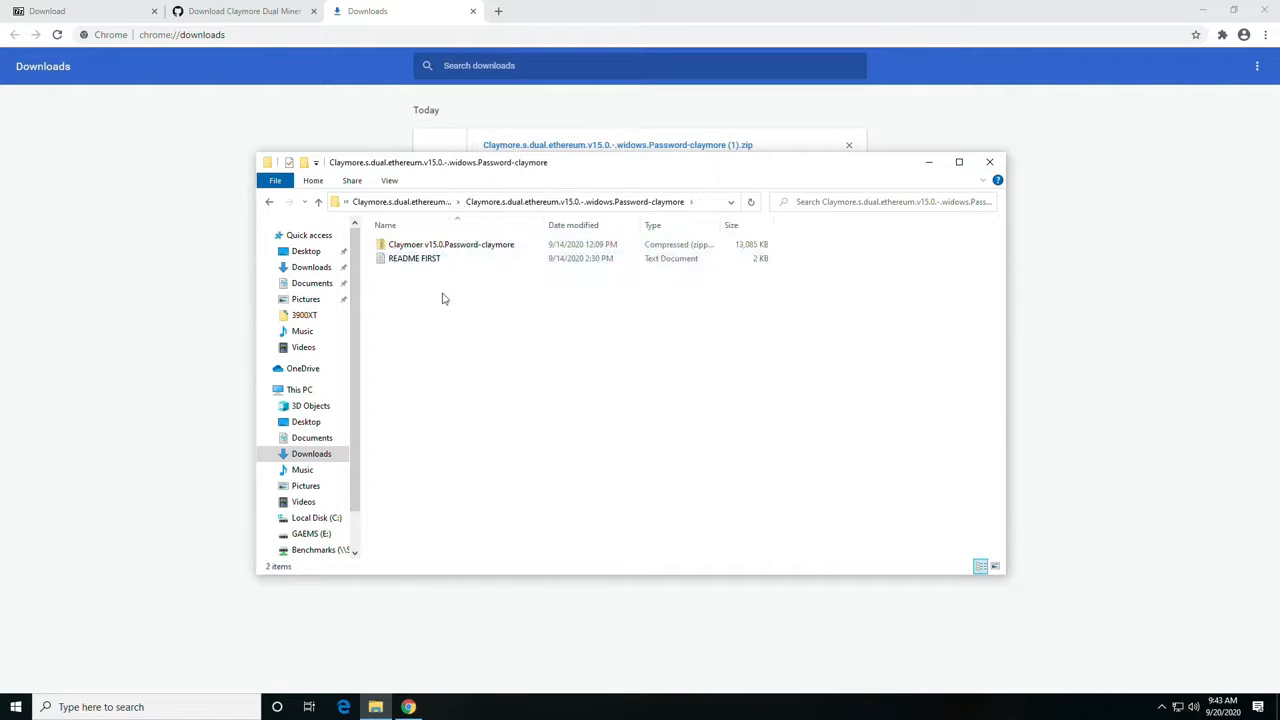
- Open README FIRST, highlight the archive password in its first line and return to the extracted folder
{"action": "double_click", "coordinate": [416, 260]}
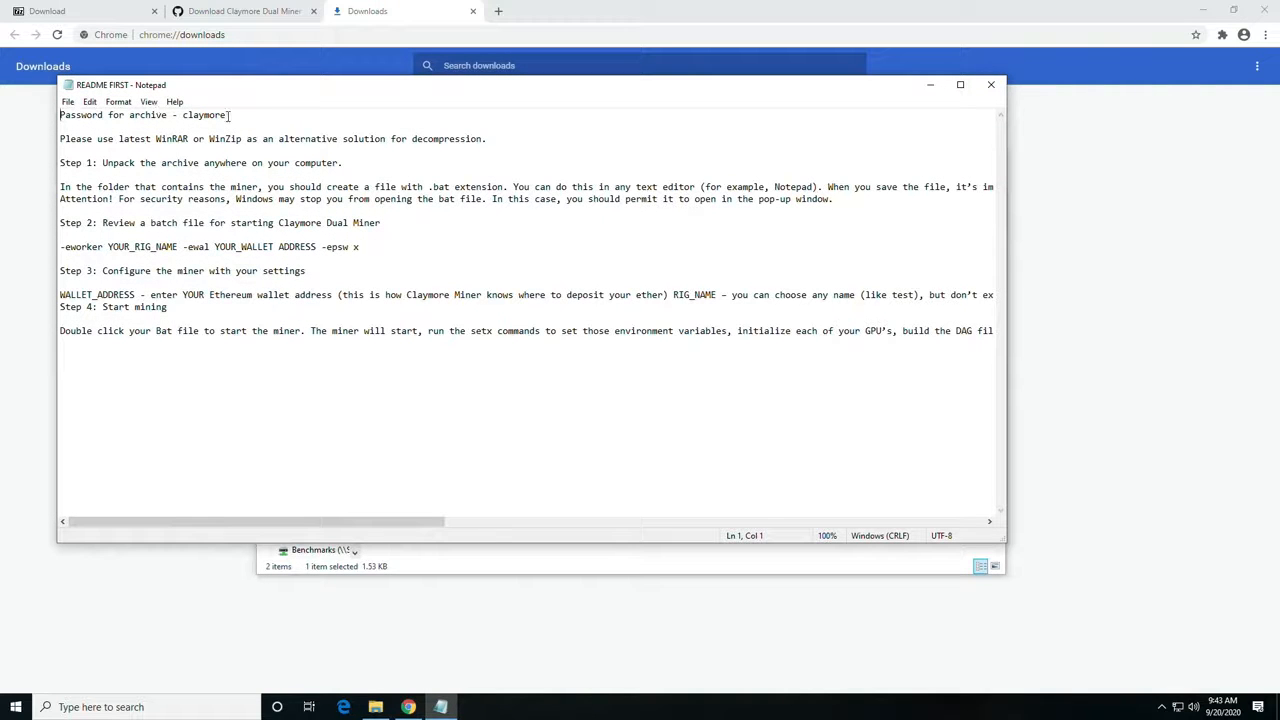
{"action": "left_click_drag", "start_coordinate": [229, 116], "coordinate": [183, 116]}
{"action": "left_click_drag", "start_coordinate": [514, 92], "coordinate": [521, 186]}
{"action": "left_click", "coordinate": [552, 166]}
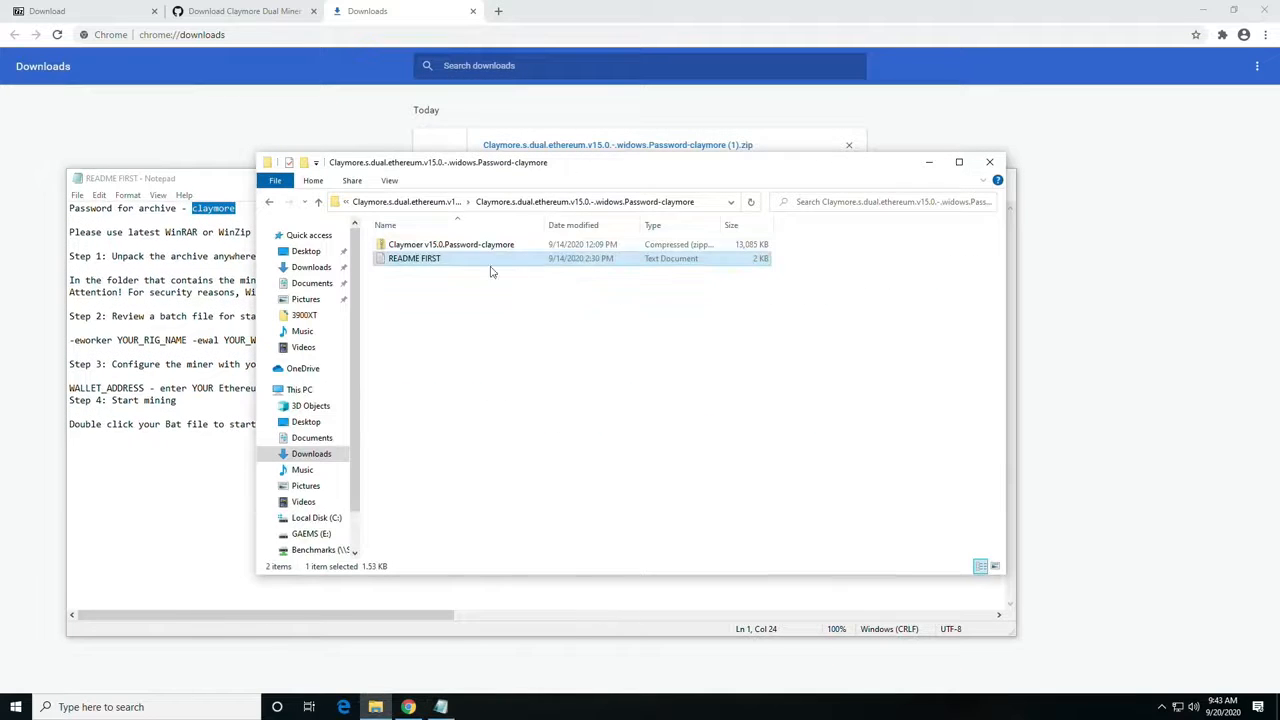
- Extract the inner Claymore v15.0 archive with 7-Zip using the archive password, and look through the extracted miner files
{"action": "right_click", "coordinate": [443, 246]}
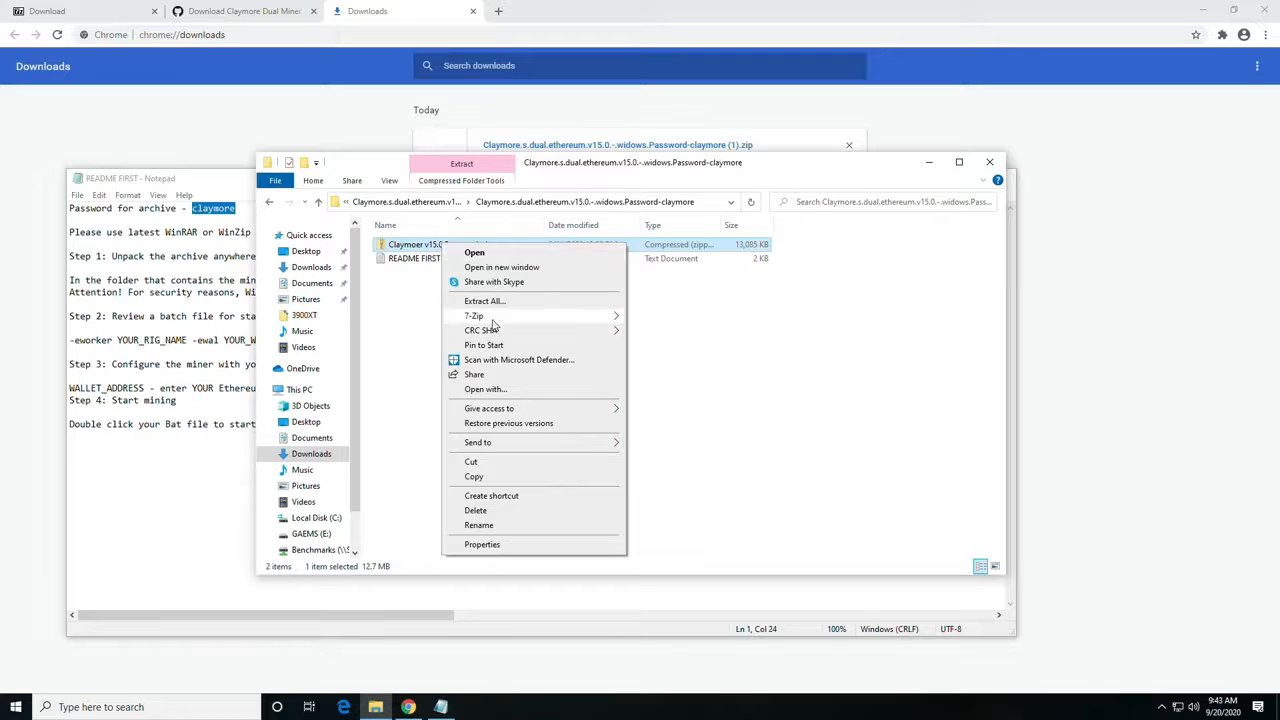
{"action": "mouse_move", "coordinate": [490, 316]}
{"action": "left_click", "coordinate": [658, 349]}
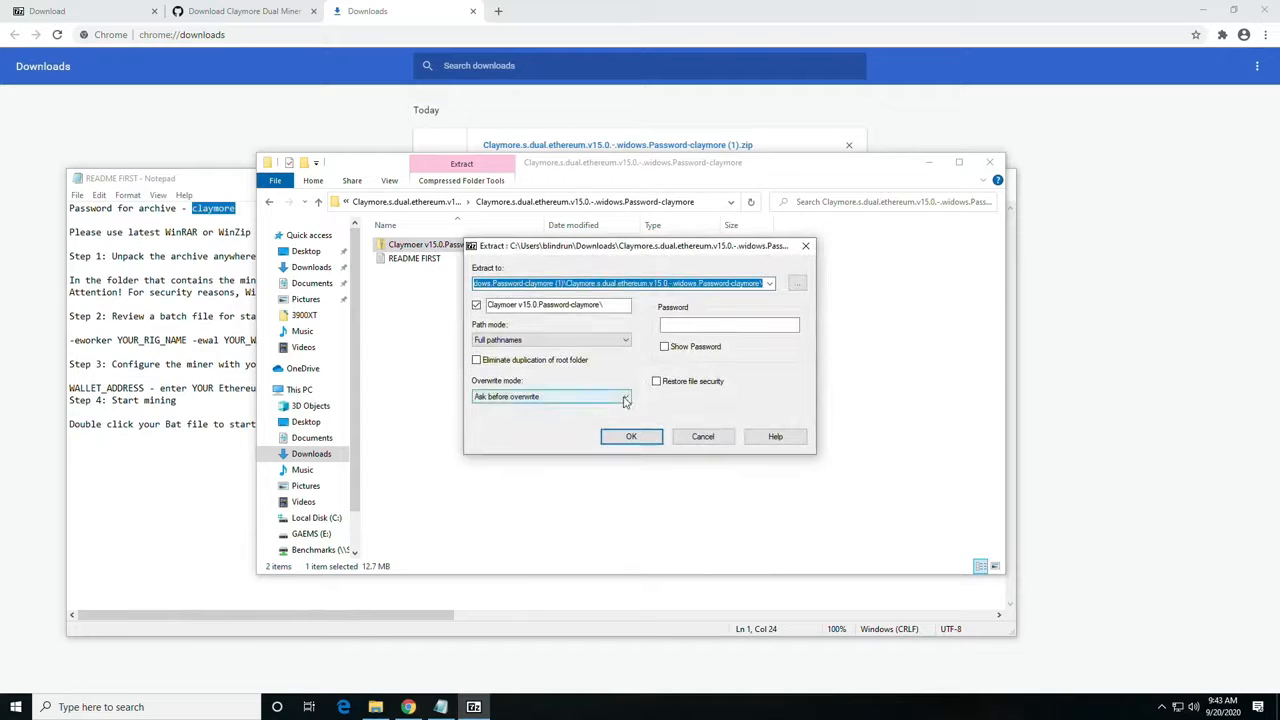
{"action": "left_click", "coordinate": [659, 437]}
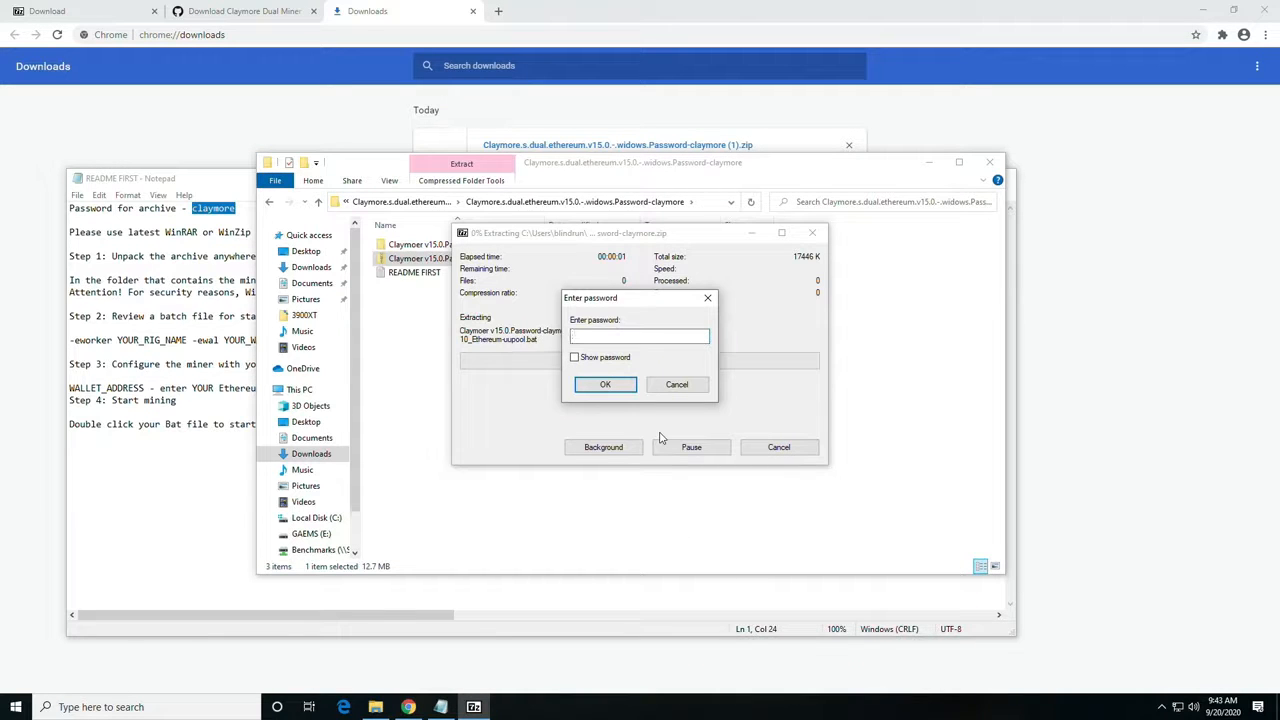
{"action": "type", "text": "claymore"}
{"action": "key", "text": "Return"}
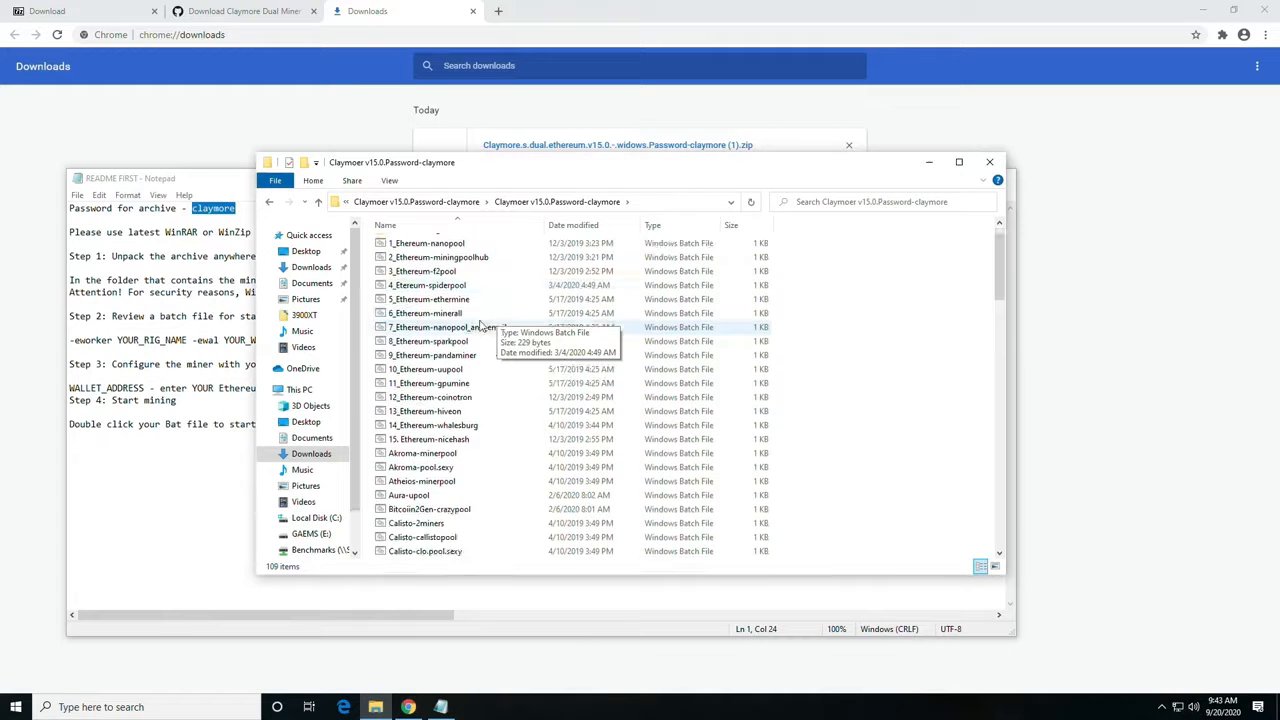
{"action": "scroll", "coordinate": [479, 325], "scroll_direction": "down", "scroll_amount": 10}
{"action": "scroll", "coordinate": [479, 325], "scroll_direction": "up", "scroll_amount": 15}
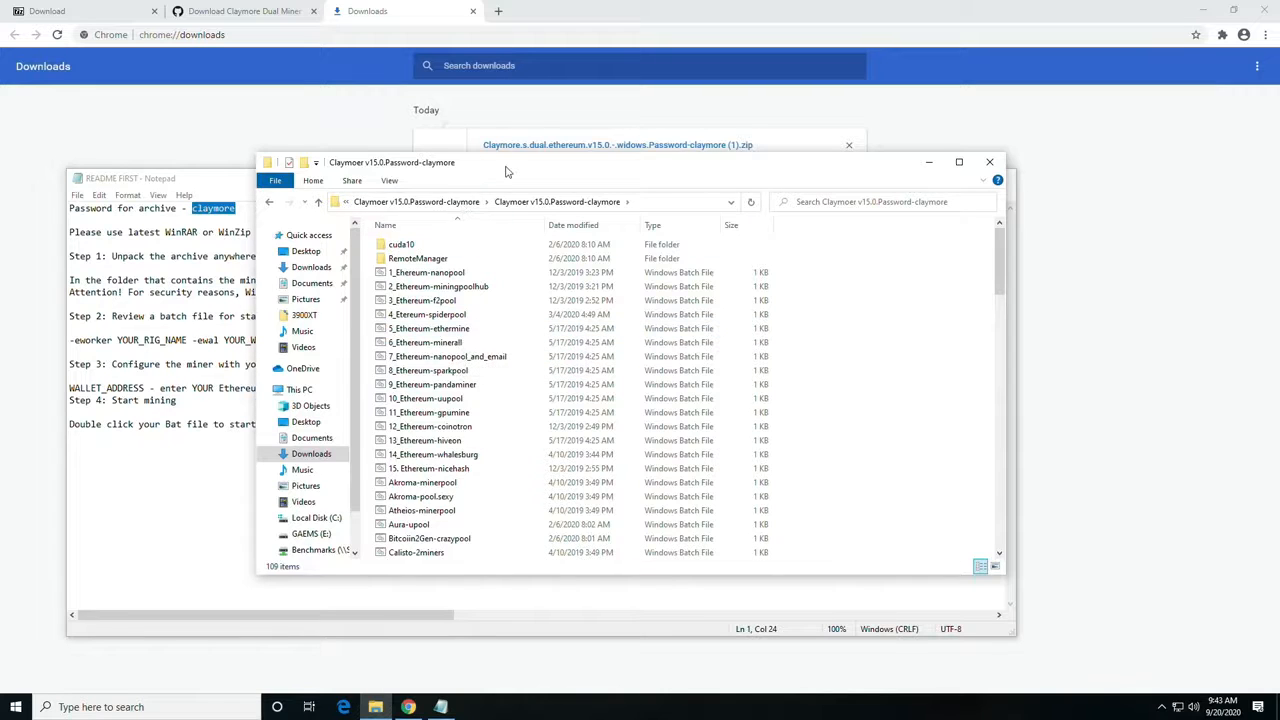
{"action": "left_click_drag", "start_coordinate": [506, 167], "coordinate": [707, 138]}
- Open the MetaMask extension in Chrome and copy the wallet address of Account 1 to the clipboard
{"action": "left_click", "coordinate": [820, 5]}
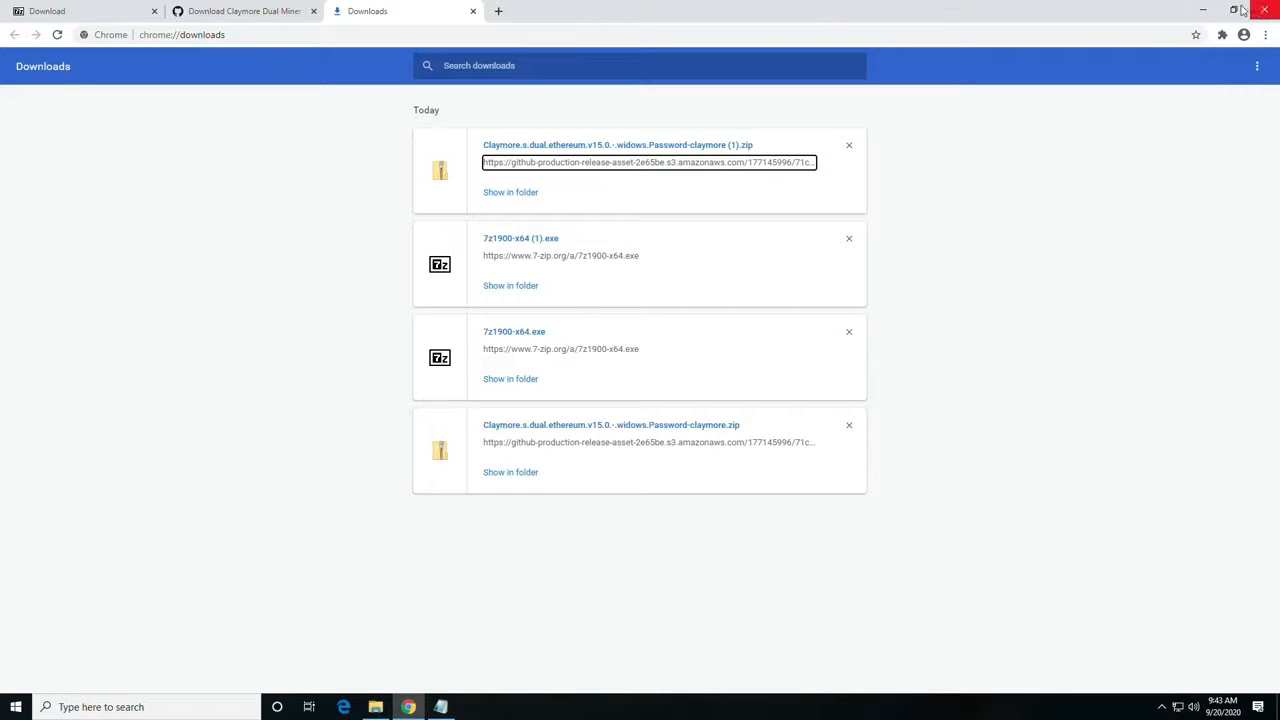
{"action": "left_click", "coordinate": [498, 11]}
{"action": "left_click", "coordinate": [1265, 34]}
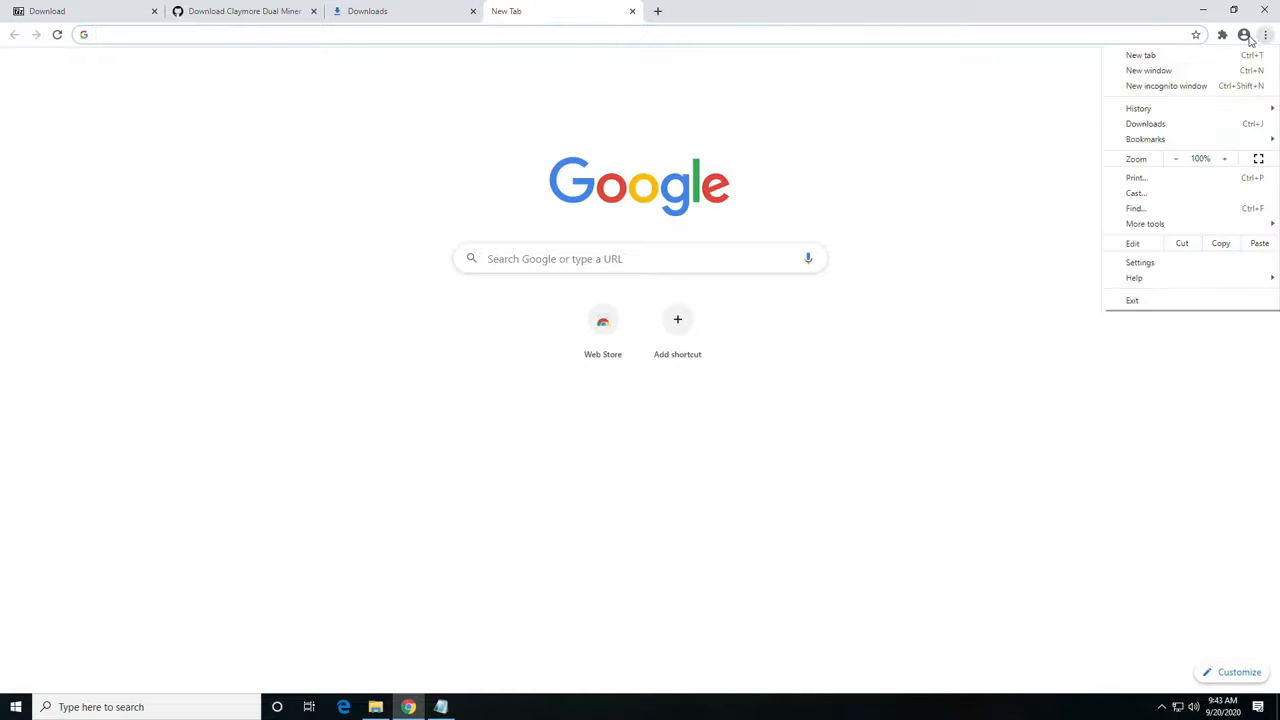
{"action": "left_click", "coordinate": [1222, 34]}
{"action": "left_click", "coordinate": [1060, 129]}
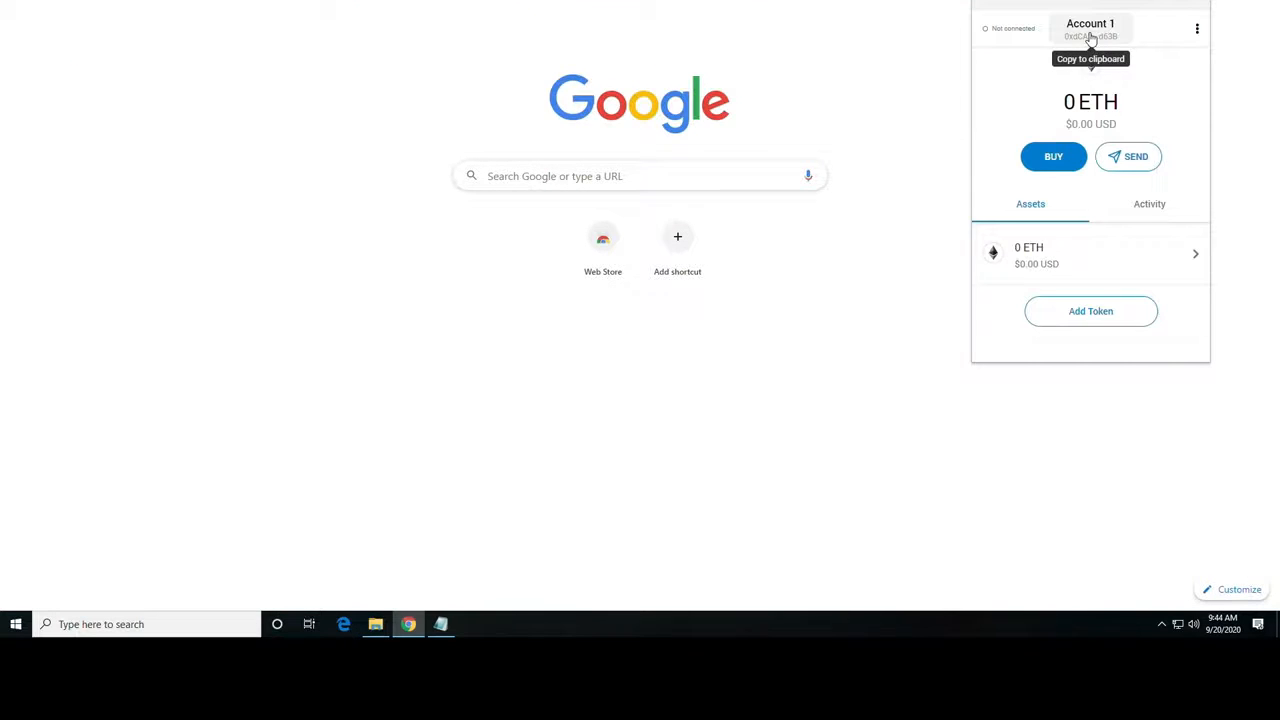
{"action": "left_click", "coordinate": [1090, 37]}
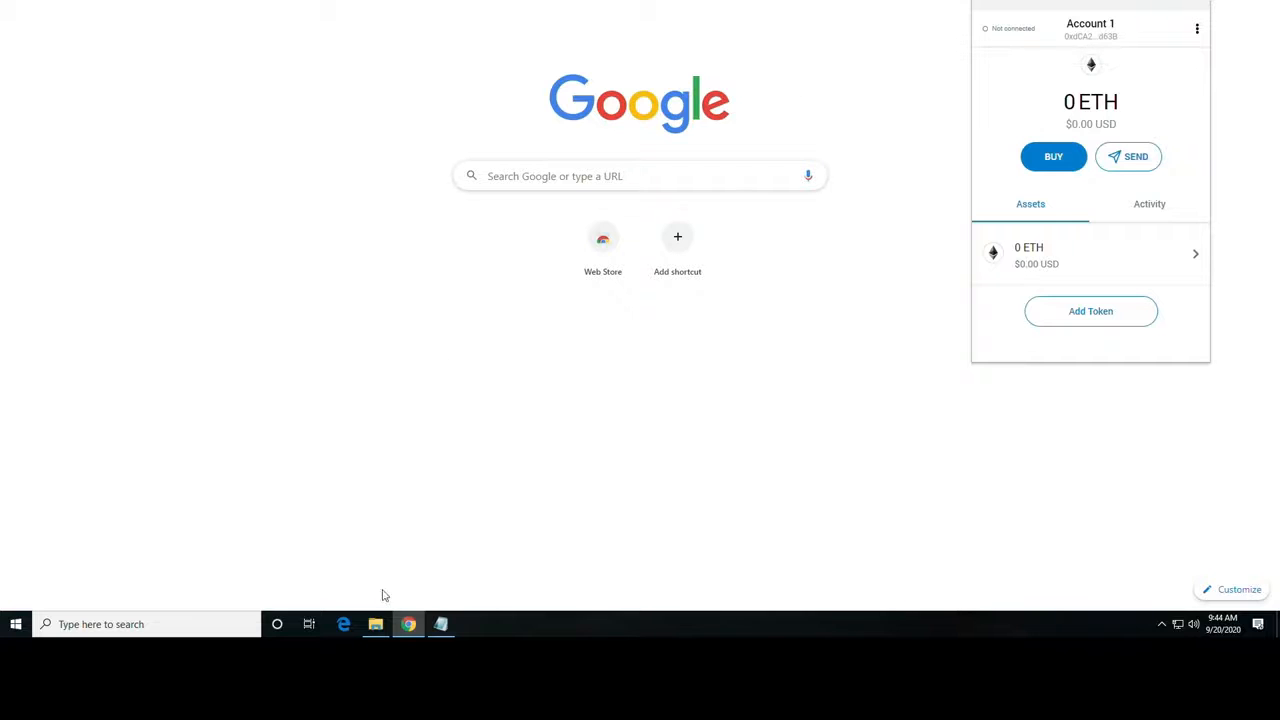
- Open the 5_Ethereum-ethermine batch file for editing and change the pool server prefix to us1
{"action": "left_click", "coordinate": [377, 622]}
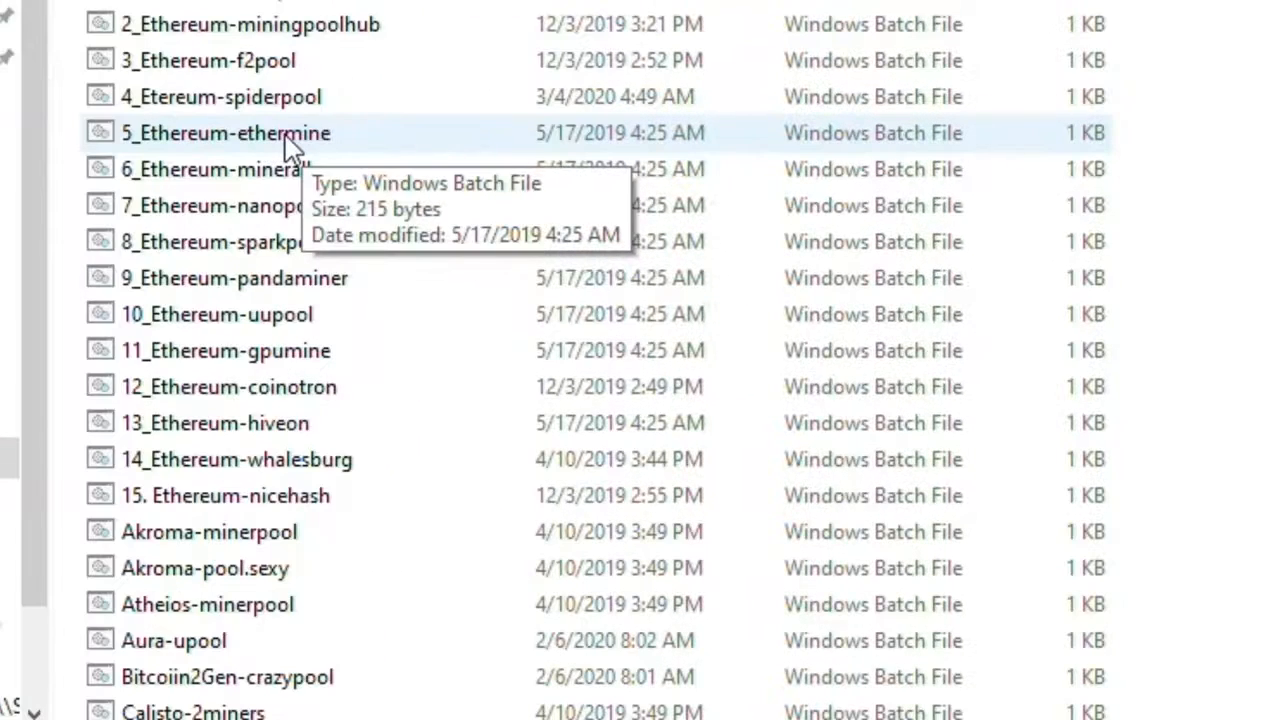
{"action": "right_click", "coordinate": [310, 143]}
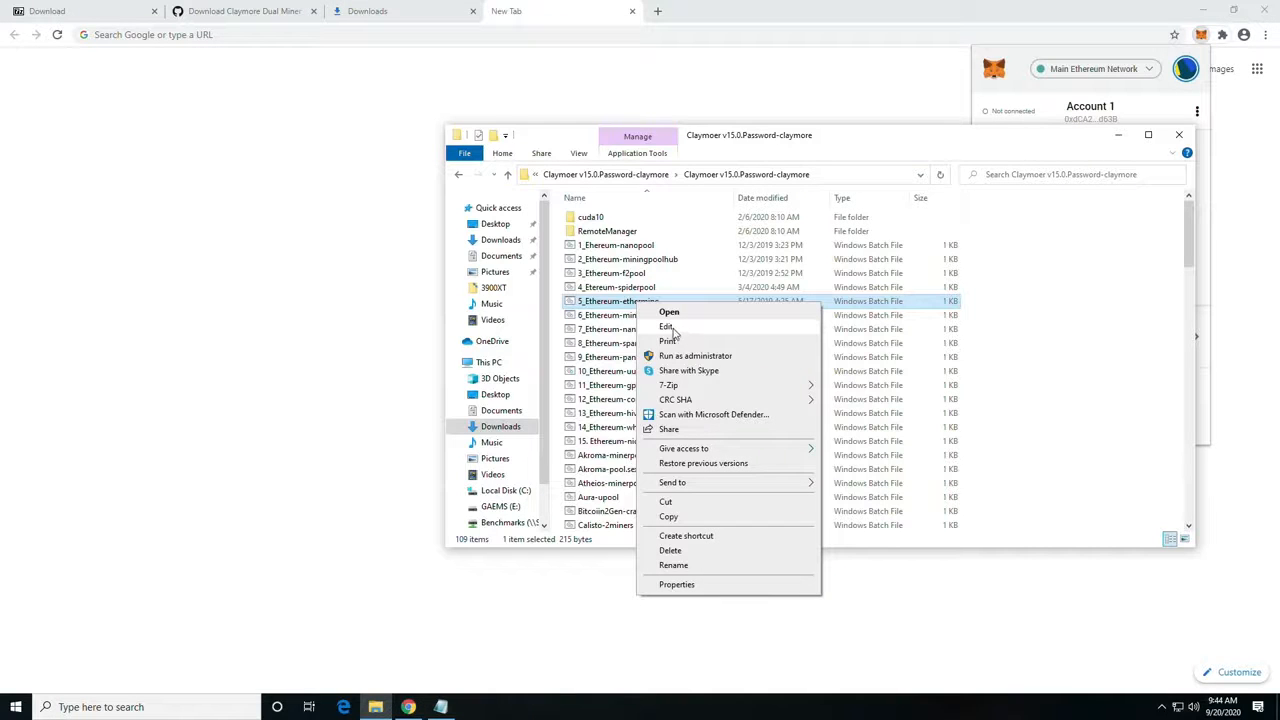
{"action": "left_click", "coordinate": [668, 327]}
{"action": "left_click_drag", "start_coordinate": [435, 523], "coordinate": [397, 530]}
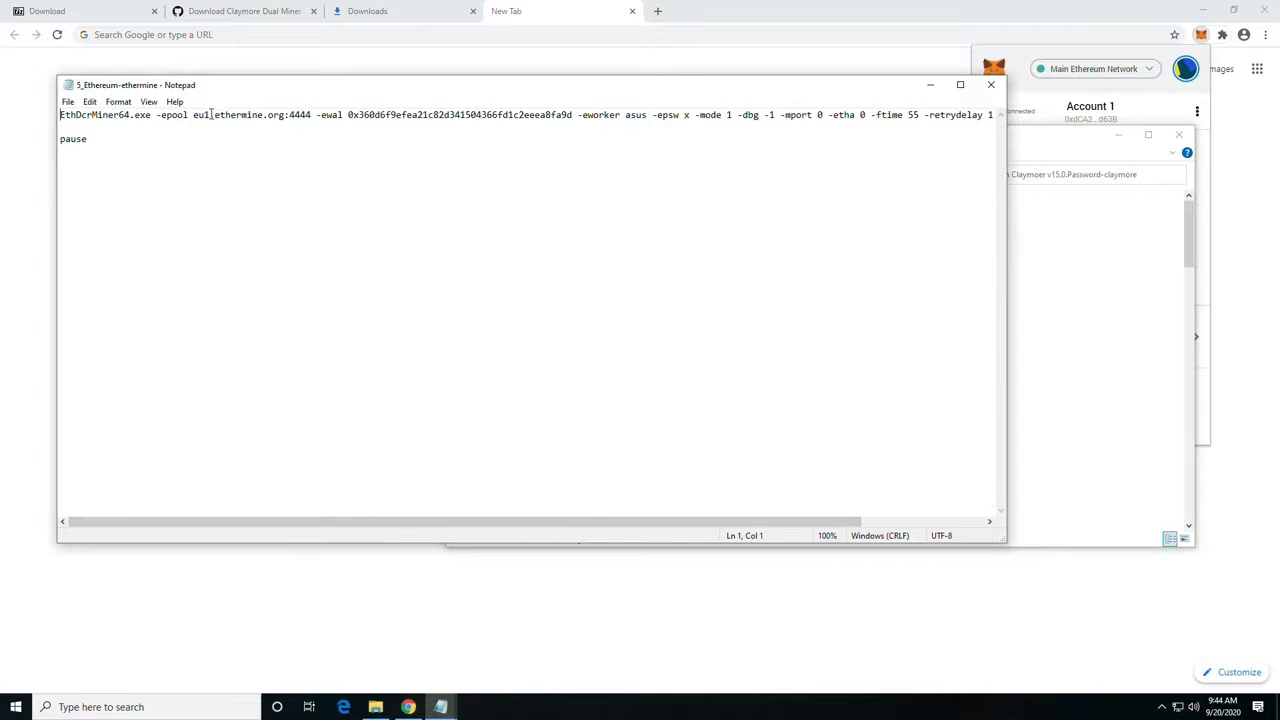
{"action": "left_click_drag", "start_coordinate": [210, 115], "coordinate": [199, 115]}
{"action": "type", "text": "us1"}
- Open ethermine.org in a new browser tab and check the mining servers and stratum port on its Start Mining page
{"action": "left_click_drag", "start_coordinate": [283, 92], "coordinate": [223, 127]}
{"action": "left_click", "coordinate": [659, 11]}
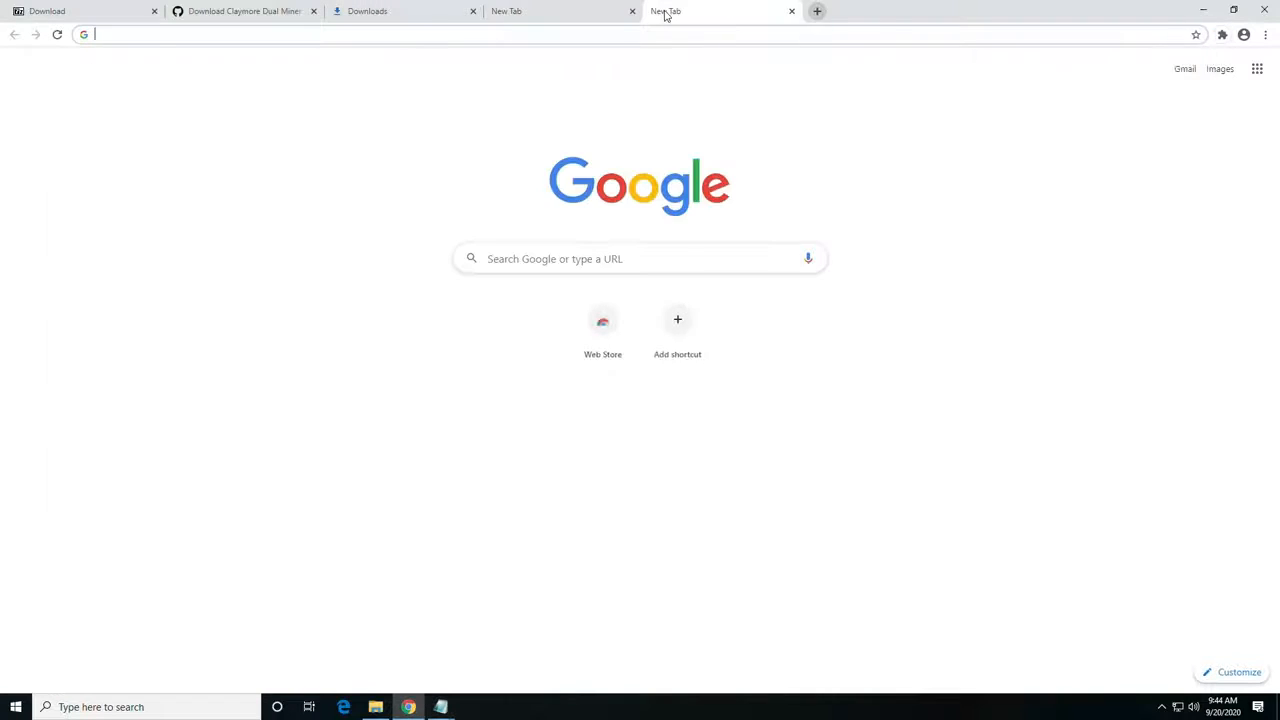
{"action": "key", "text": "ctrl+v"}
{"action": "key", "text": "Return"}
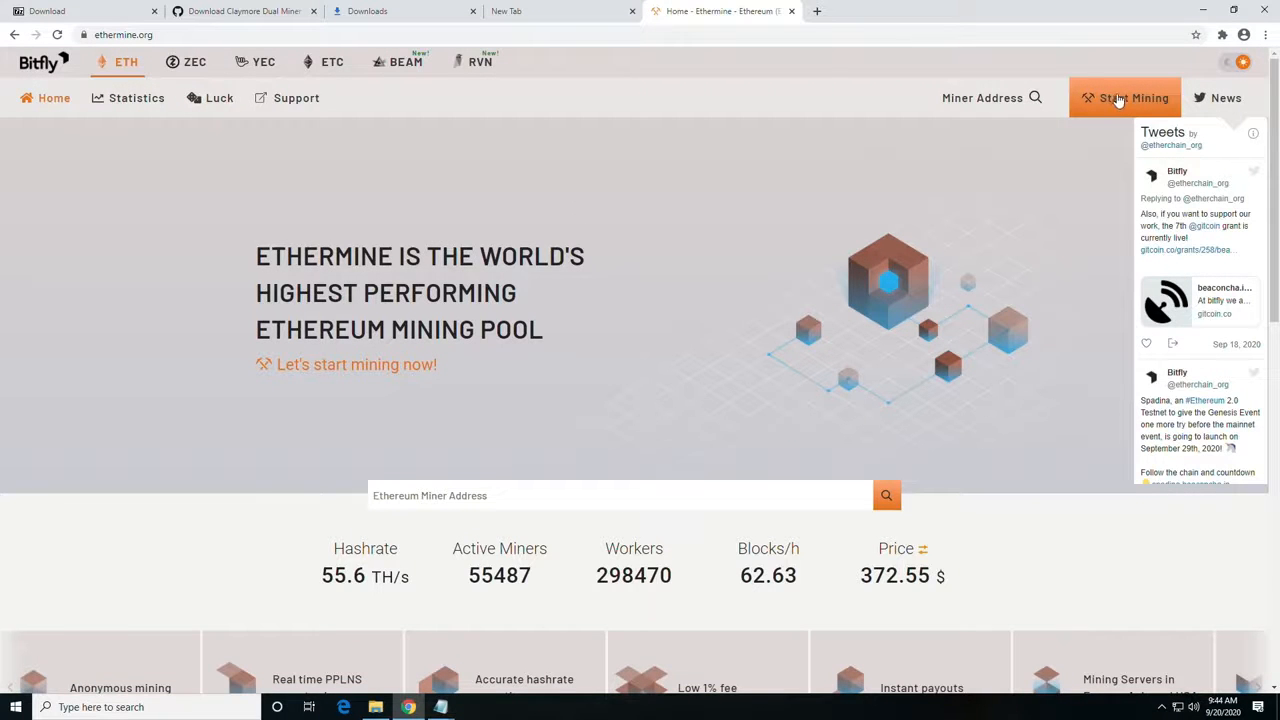
{"action": "left_click", "coordinate": [1115, 99]}
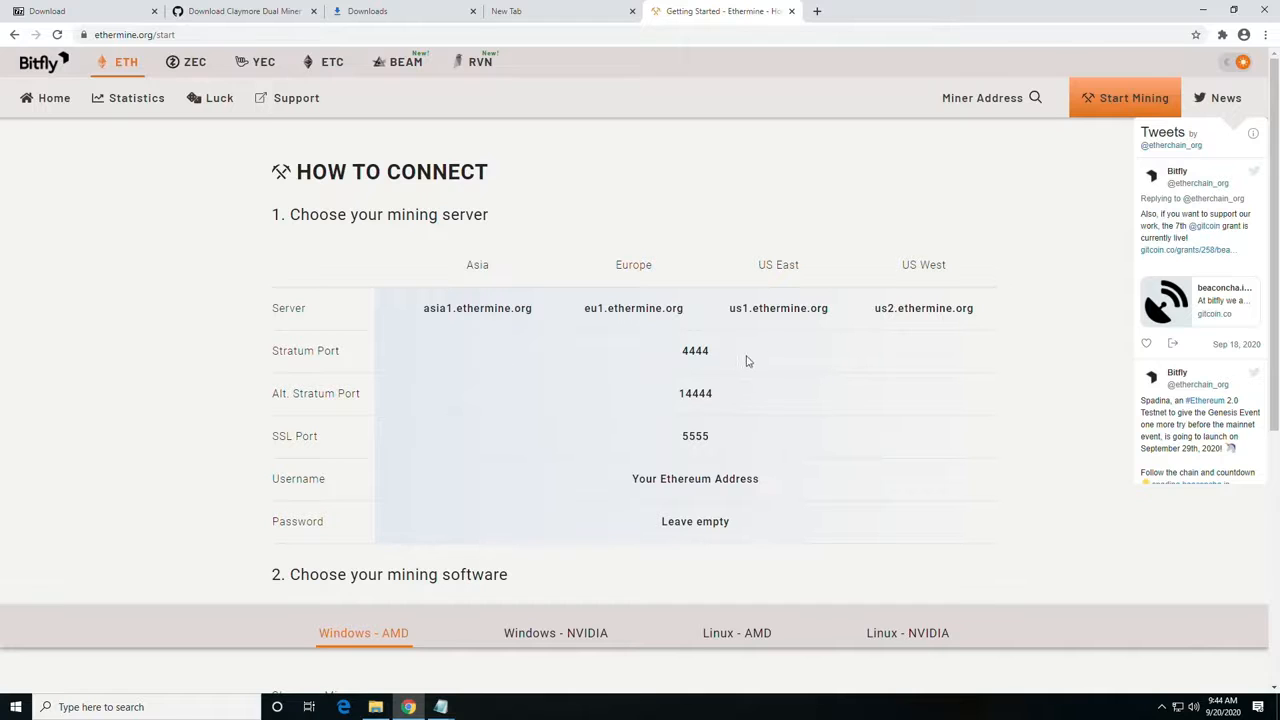
{"action": "double_click", "coordinate": [695, 351]}
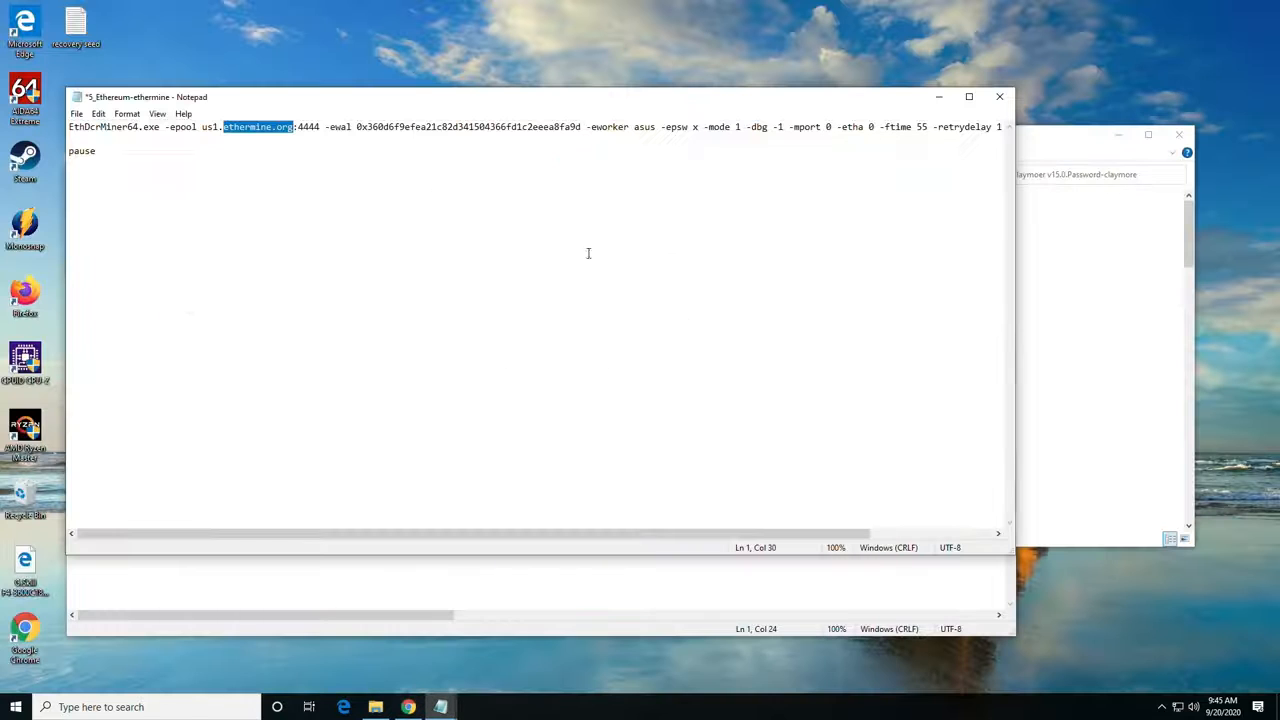
- Replace the wallet address after -ewal in the batch file with the MetaMask Account 1 address
{"action": "left_click_drag", "start_coordinate": [310, 100], "coordinate": [396, 107]}
{"action": "left_click", "coordinate": [301, 140]}
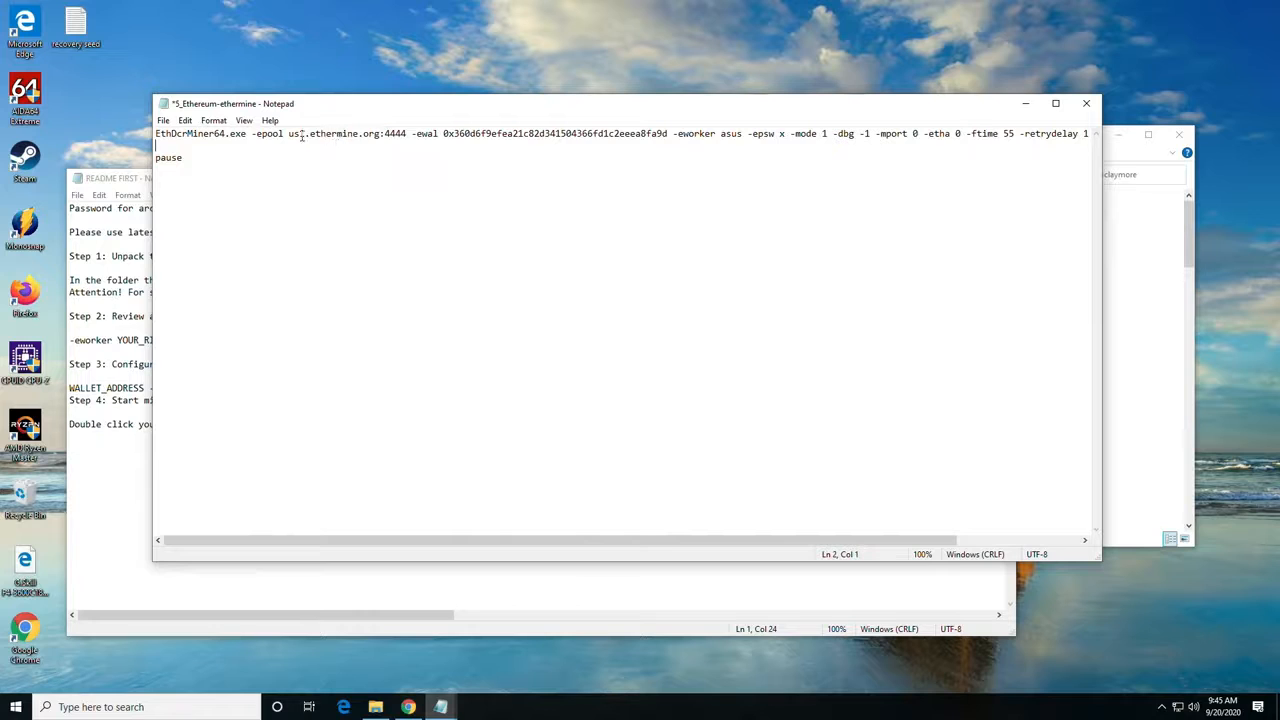
{"action": "left_click_drag", "start_coordinate": [214, 135], "coordinate": [336, 136]}
{"action": "left_click", "coordinate": [353, 136]}
{"action": "left_click_drag", "start_coordinate": [442, 133], "coordinate": [667, 134]}
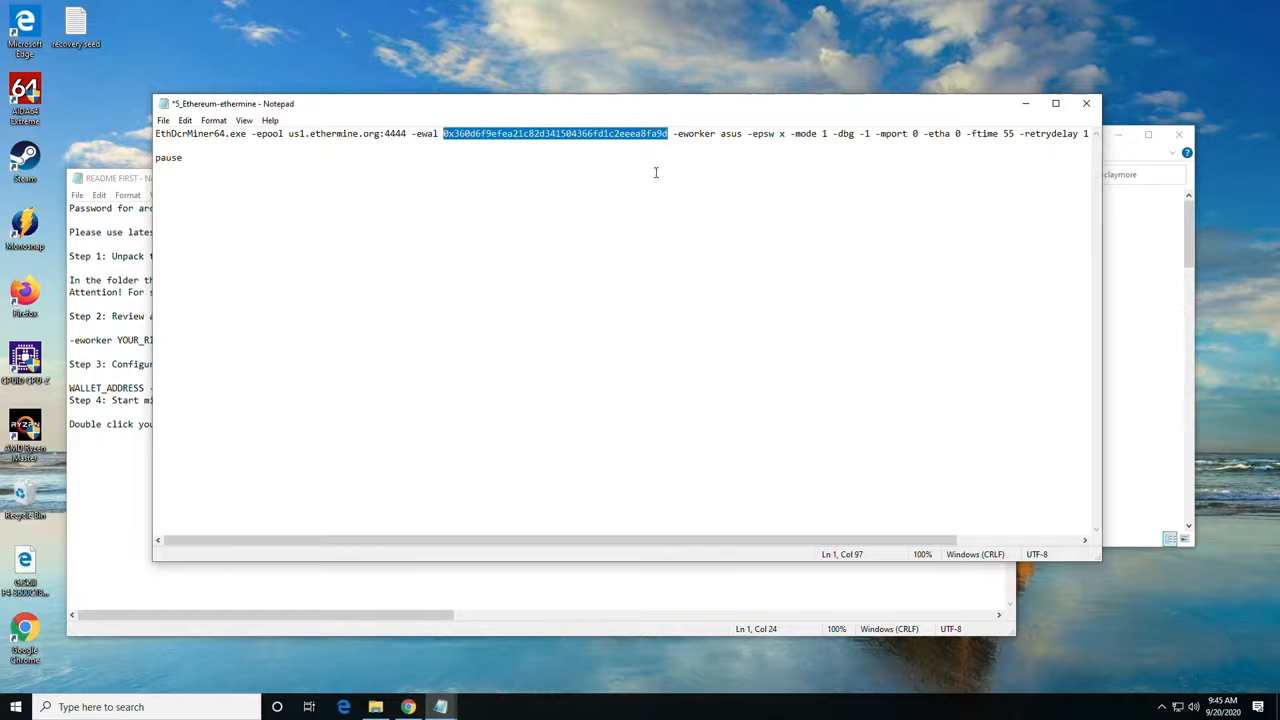
{"action": "key", "text": "ctrl+v"}
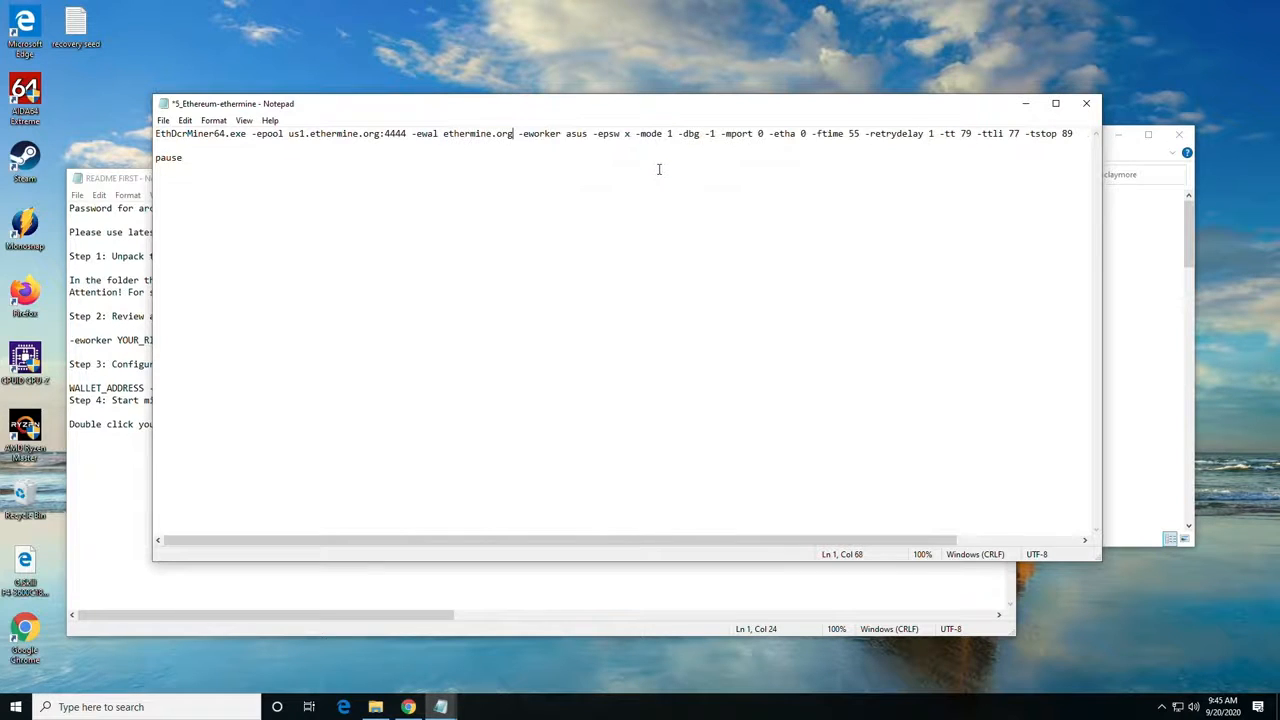
{"action": "key", "text": "ctrl+z"}
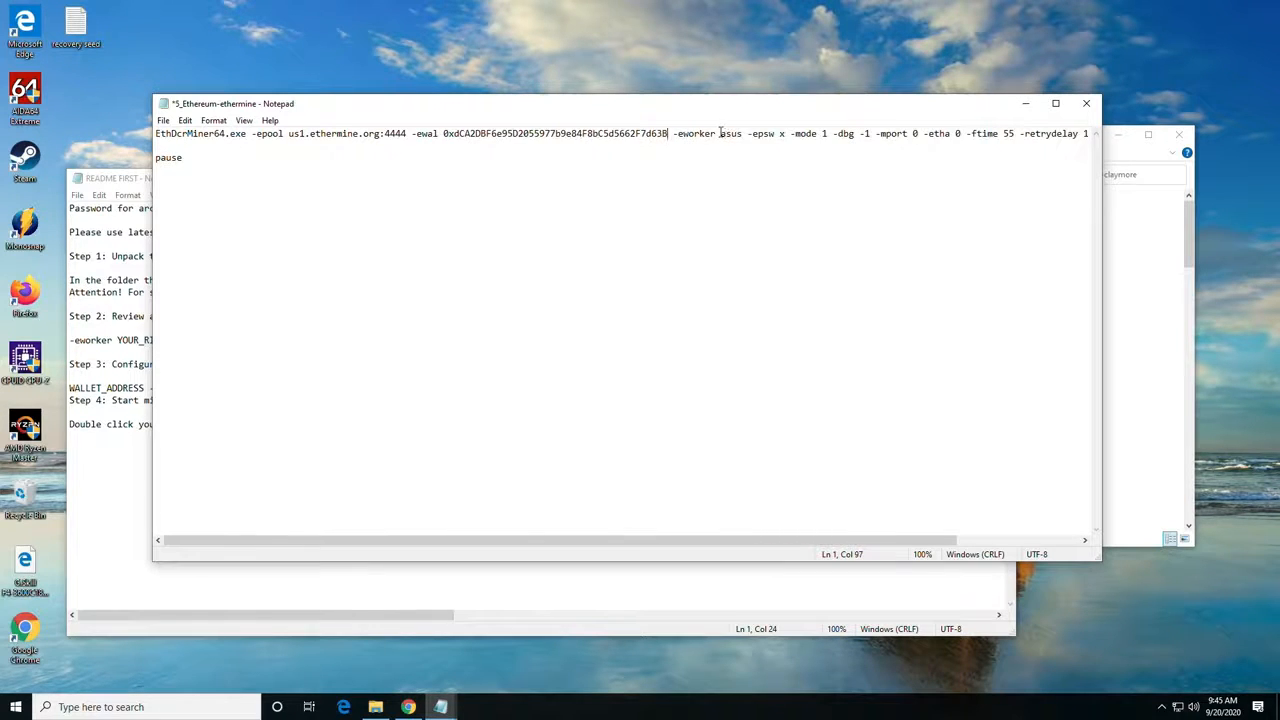
{"action": "left_click_drag", "start_coordinate": [720, 133], "coordinate": [745, 133]}
{"action": "left_click", "coordinate": [755, 147]}
- Delete all parameters following -mode 1 and the pause line from the batch file
{"action": "left_click_drag", "start_coordinate": [690, 543], "coordinate": [837, 545]}
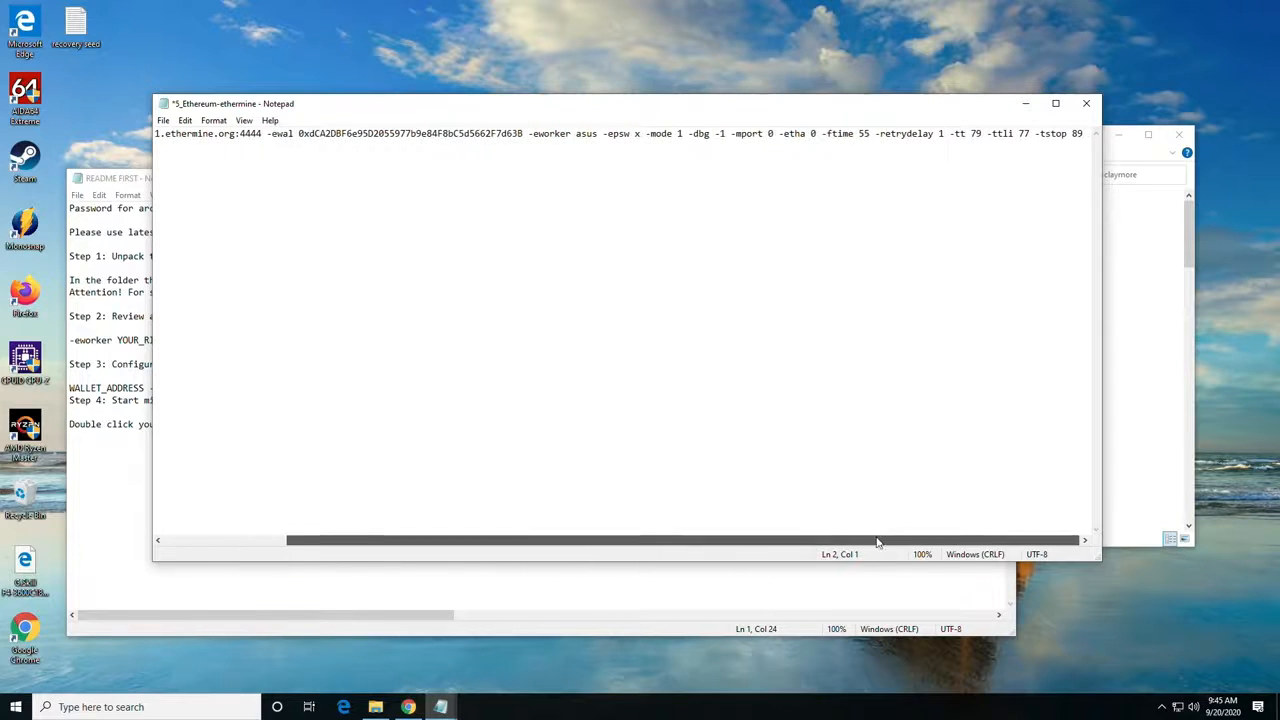
{"action": "left_click", "coordinate": [680, 133]}
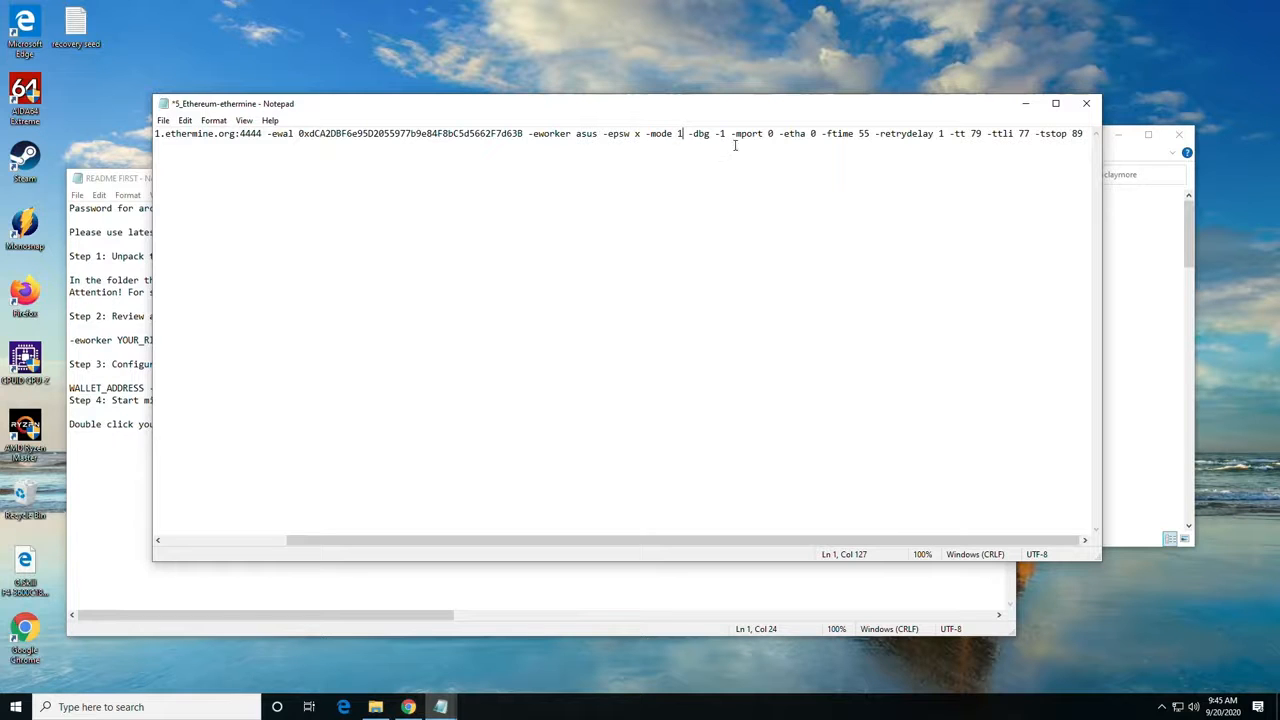
{"action": "left_click_drag", "start_coordinate": [689, 133], "coordinate": [1185, 135]}
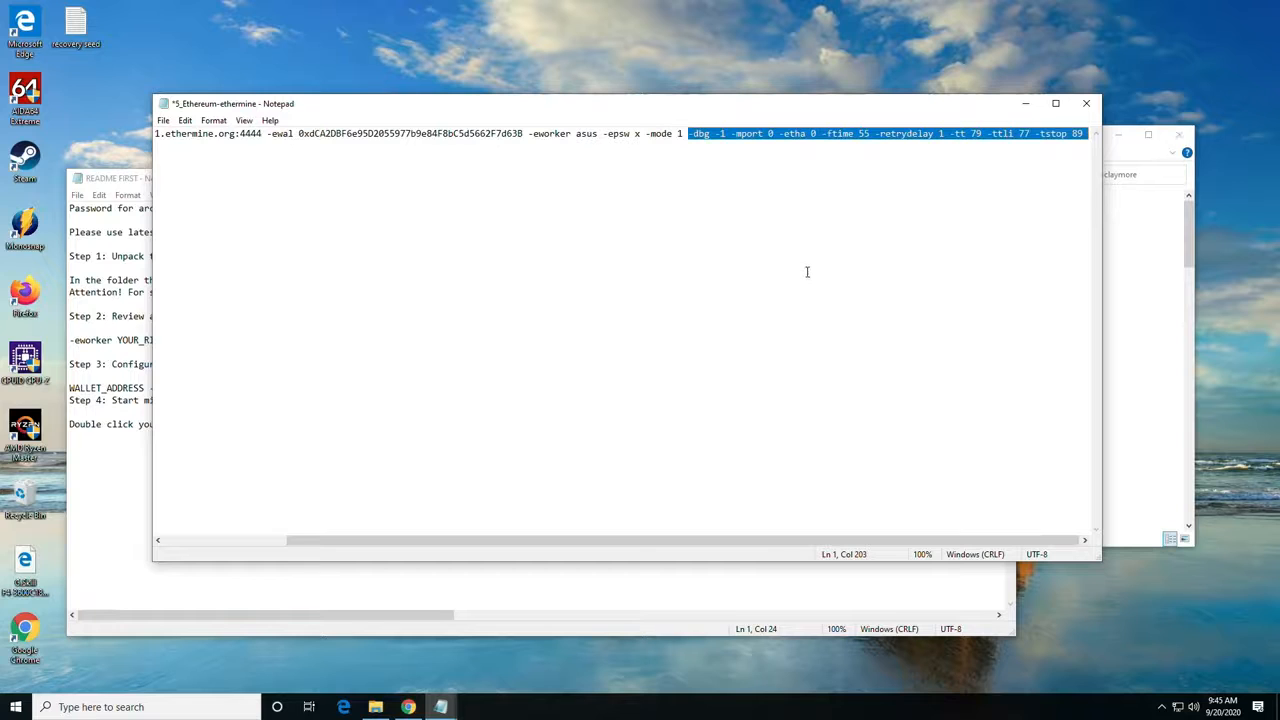
{"action": "key", "text": "Delete"}
{"action": "left_click_drag", "start_coordinate": [623, 540], "coordinate": [314, 511]}
{"action": "left_click_drag", "start_coordinate": [220, 158], "coordinate": [110, 160]}
{"action": "key", "text": "Delete"}
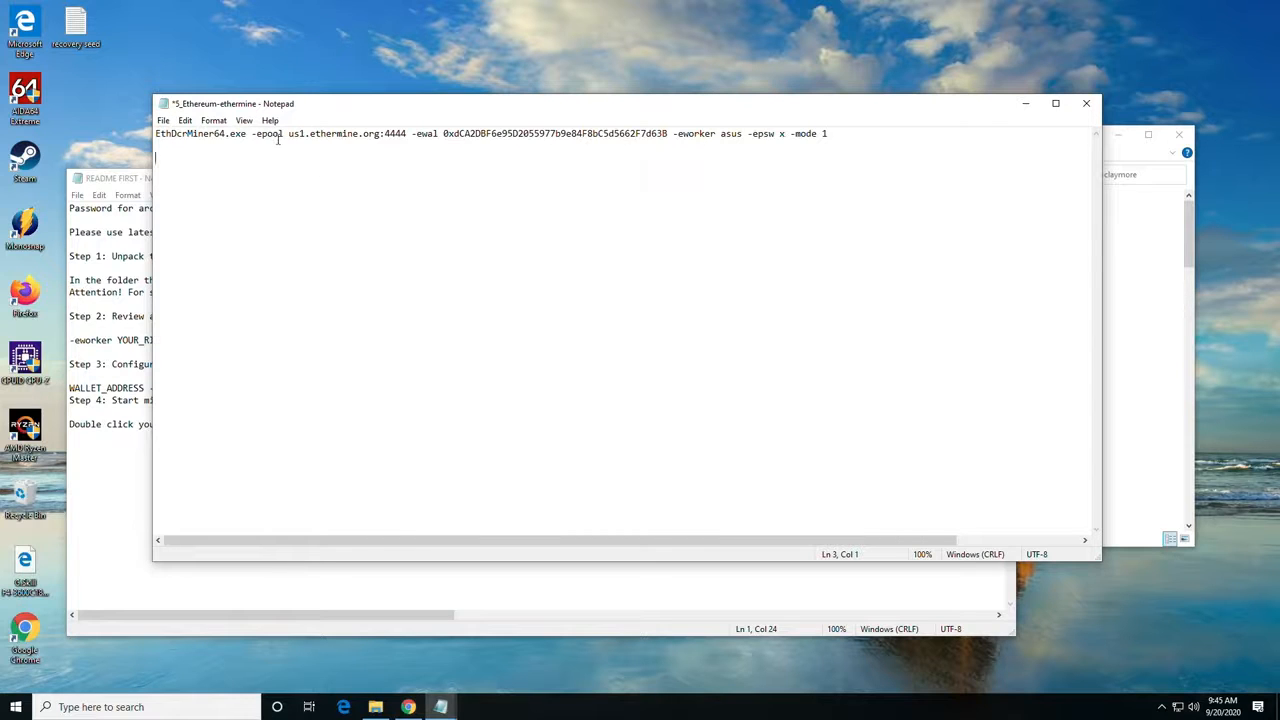
- Check the pool server and wallet address entries in the miner command line and save the batch file
{"action": "left_click_drag", "start_coordinate": [407, 133], "coordinate": [289, 133]}
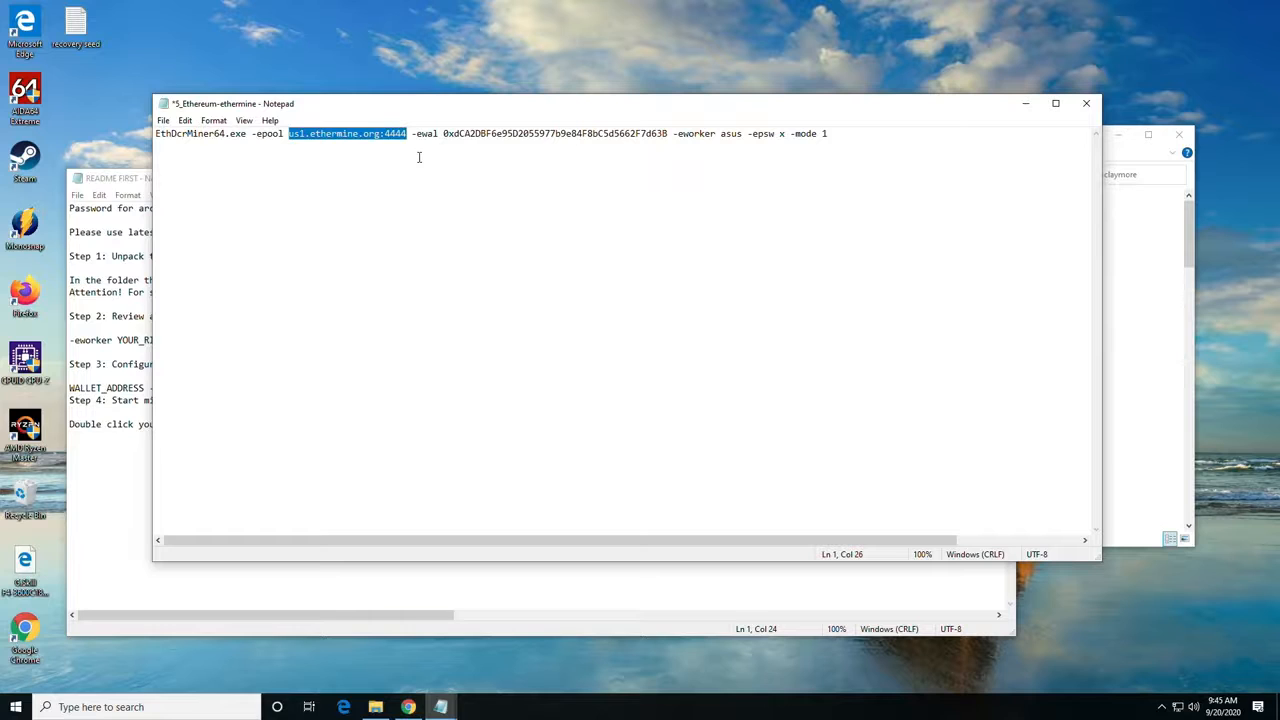
{"action": "left_click_drag", "start_coordinate": [443, 133], "coordinate": [673, 133]}
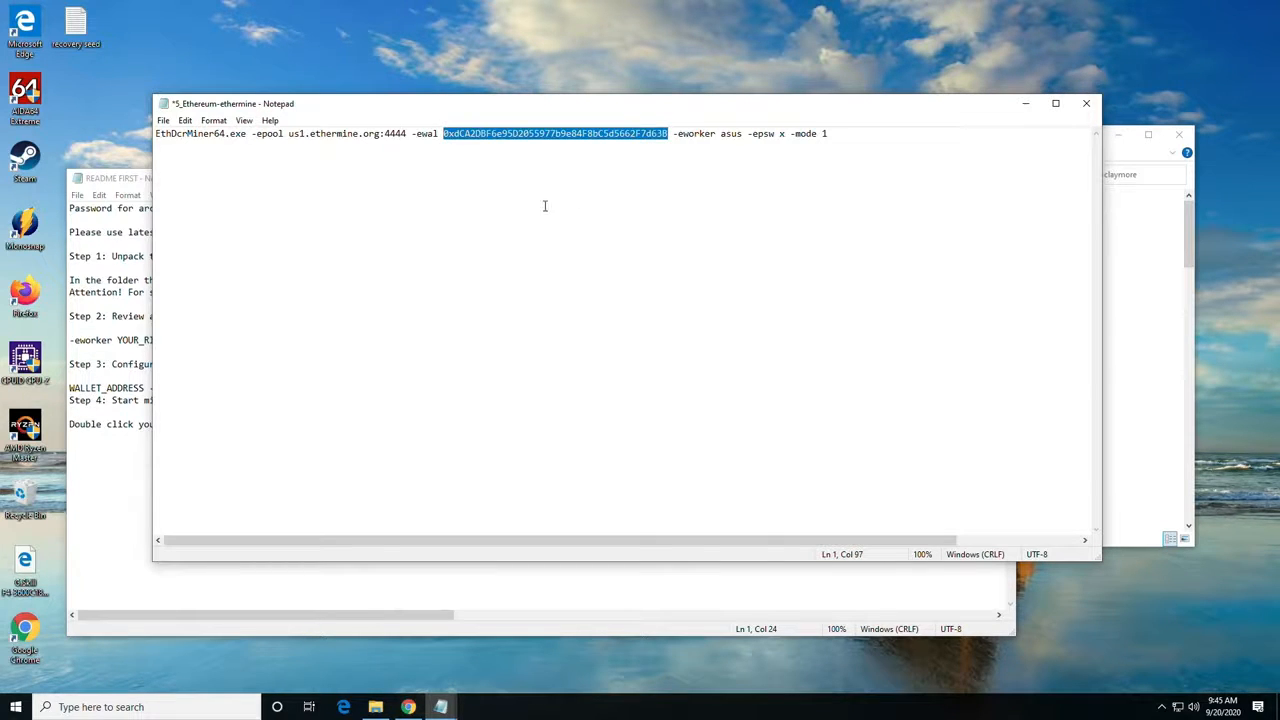
{"action": "left_click", "coordinate": [163, 120]}
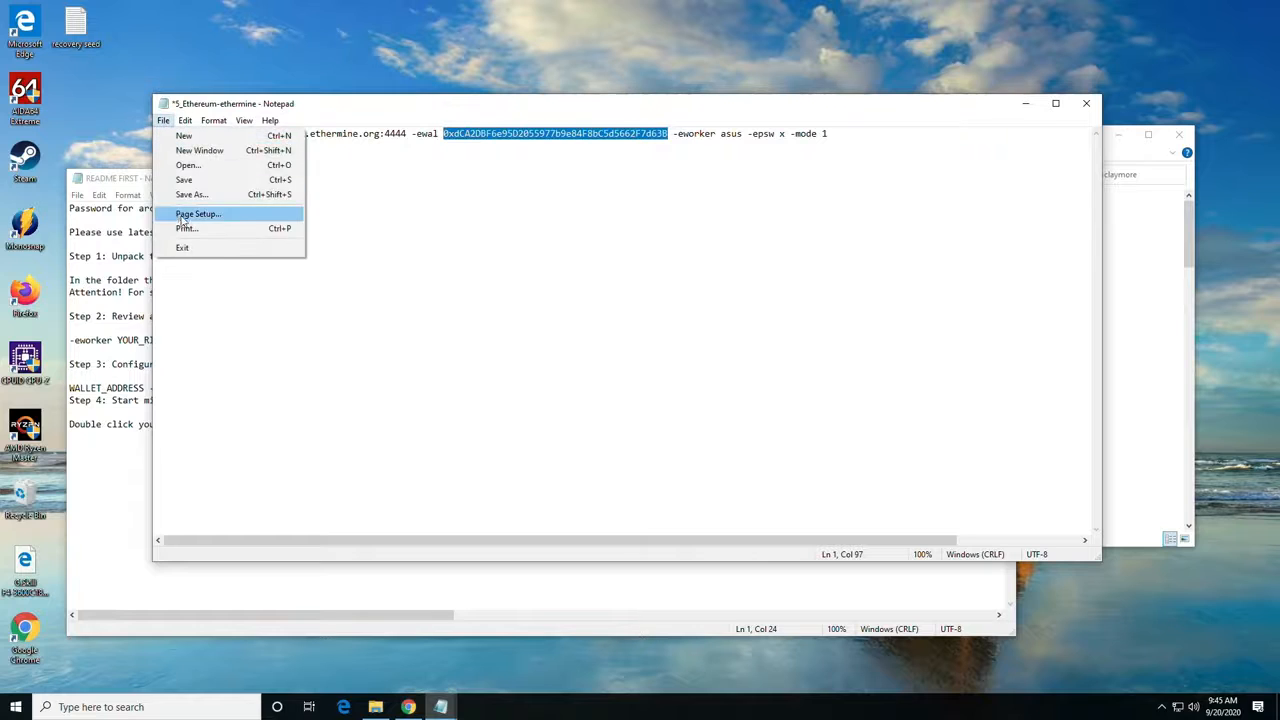
{"action": "left_click", "coordinate": [196, 180]}
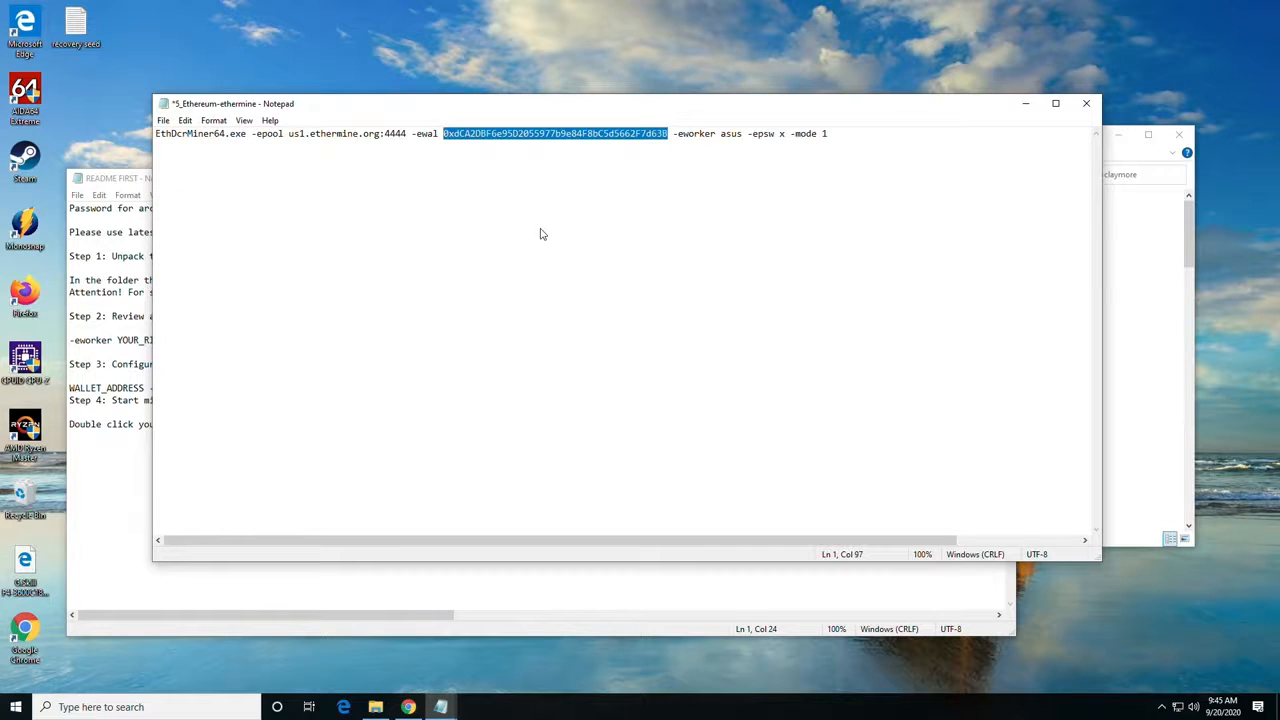
{"action": "left_click", "coordinate": [880, 133]}
{"action": "left_click_drag", "start_coordinate": [853, 132], "coordinate": [157, 113]}
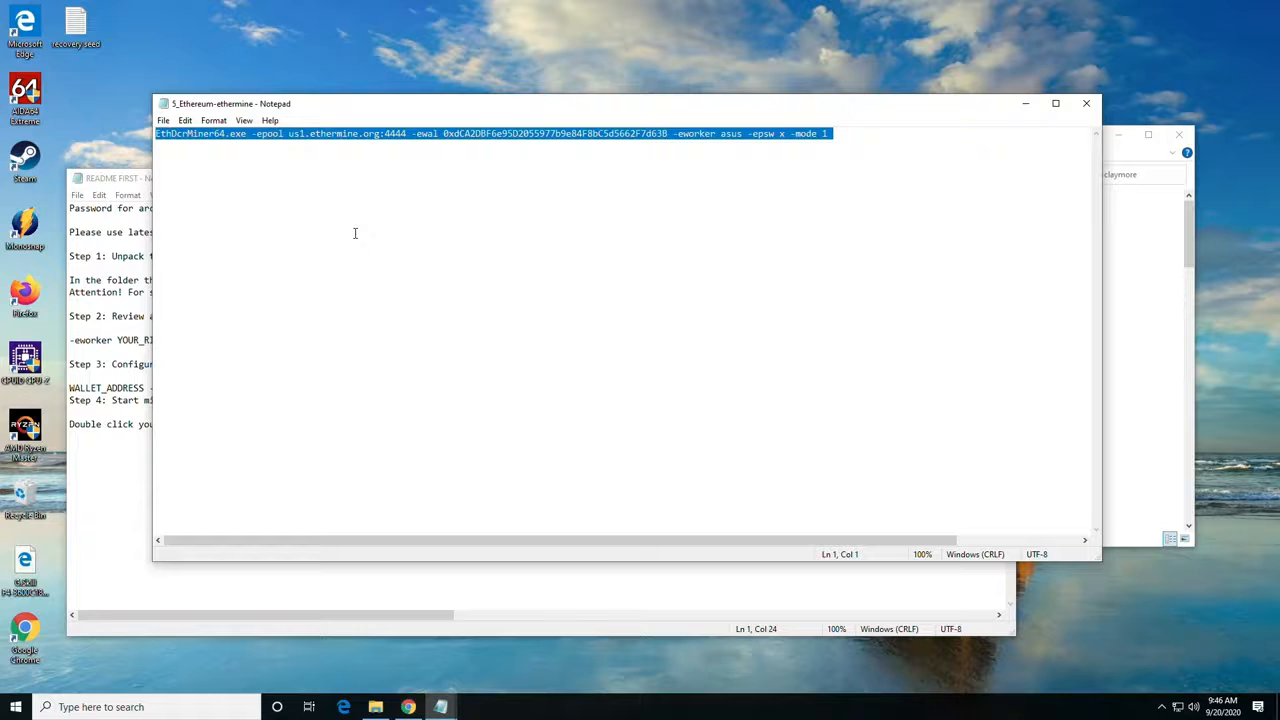
- Run the 5_Ethereum-ethermine batch file as administrator and snap the miner console to half of the screen
{"action": "left_click", "coordinate": [1025, 103]}
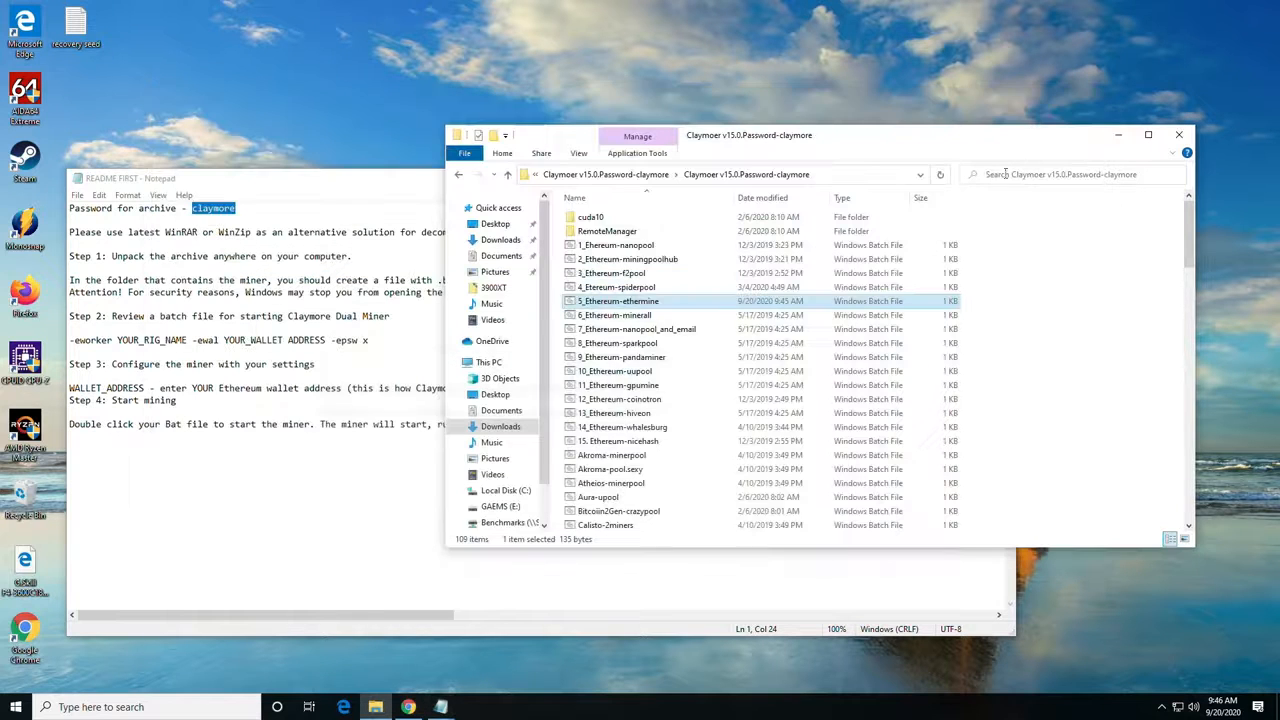
{"action": "right_click", "coordinate": [607, 302]}
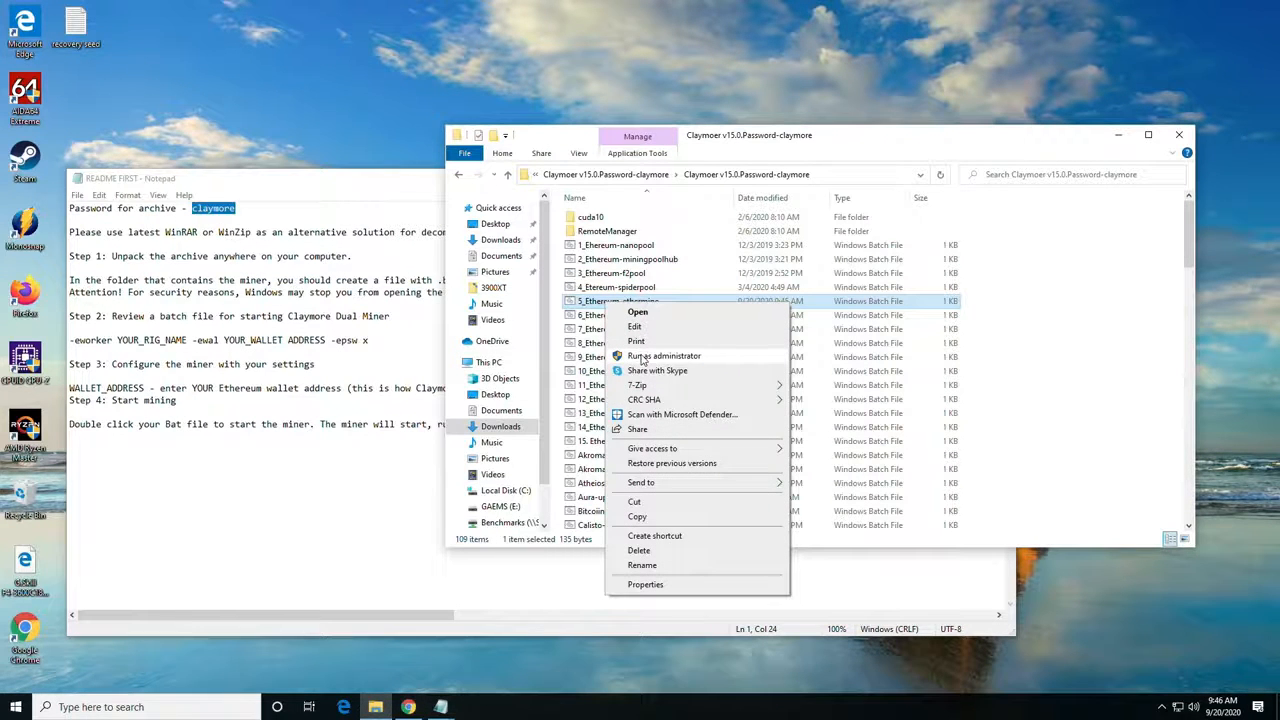
{"action": "left_click", "coordinate": [643, 362]}
{"action": "left_click", "coordinate": [557, 440]}
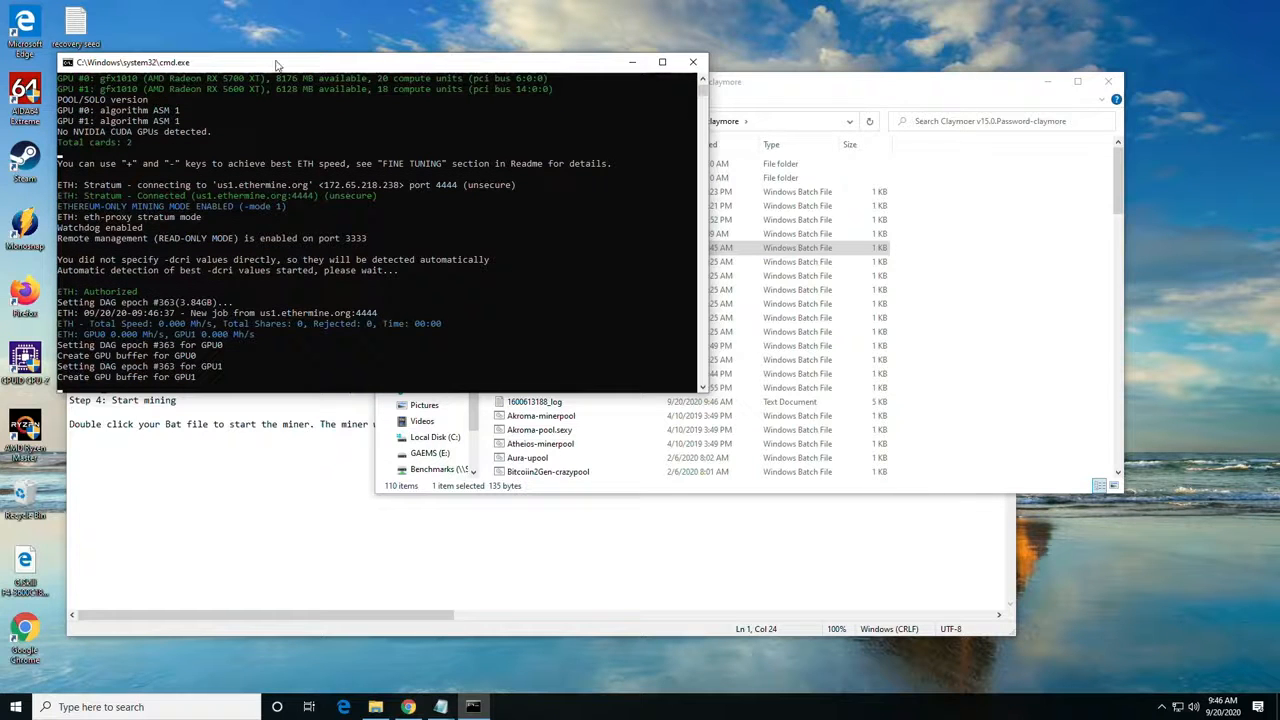
{"action": "left_click_drag", "start_coordinate": [278, 68], "coordinate": [1, 120]}
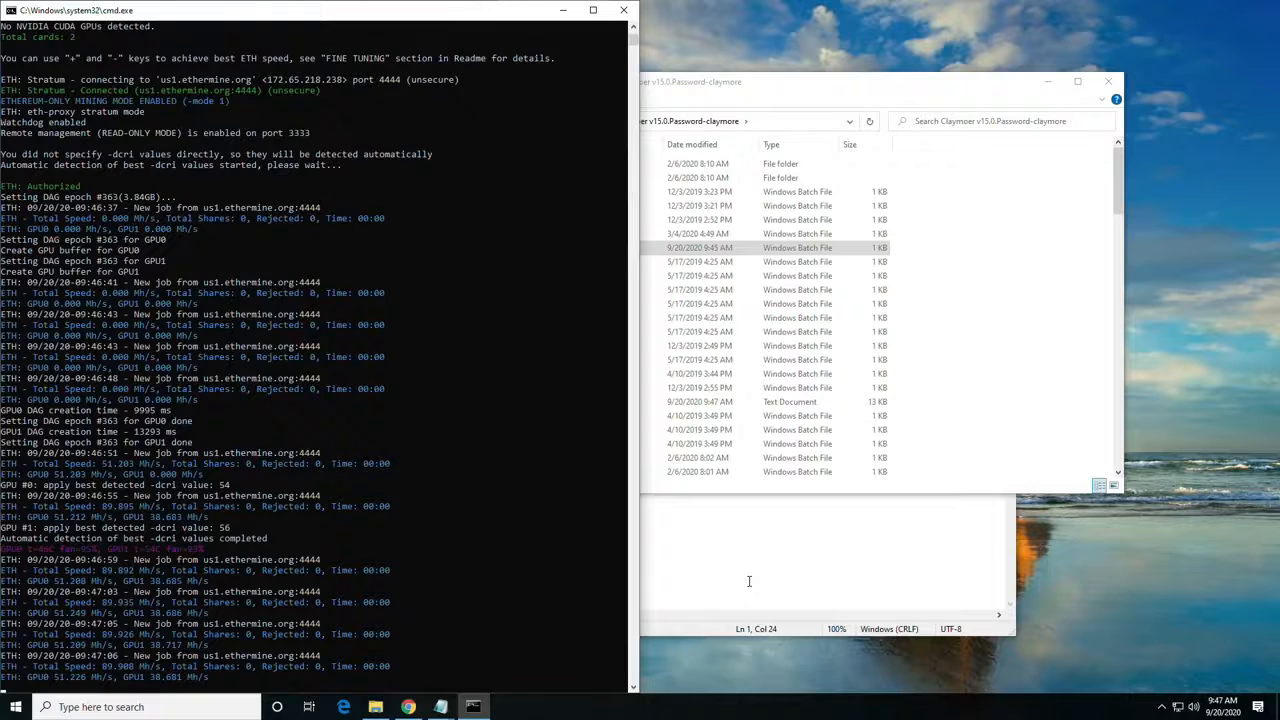
{"action": "left_click", "coordinate": [994, 403]}
{"action": "left_click", "coordinate": [501, 45]}
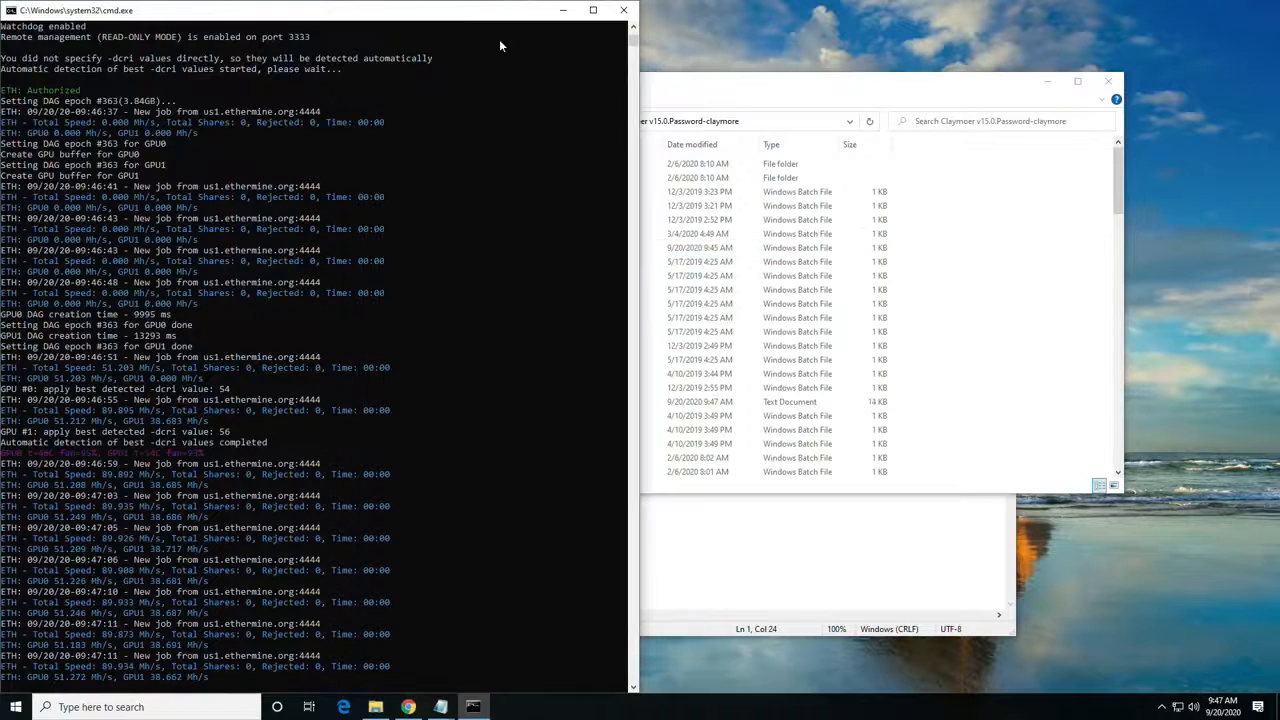
- Switch to Chrome and open the Ethermine home page from the ethermine.org tab
{"action": "left_click", "coordinate": [408, 707]}
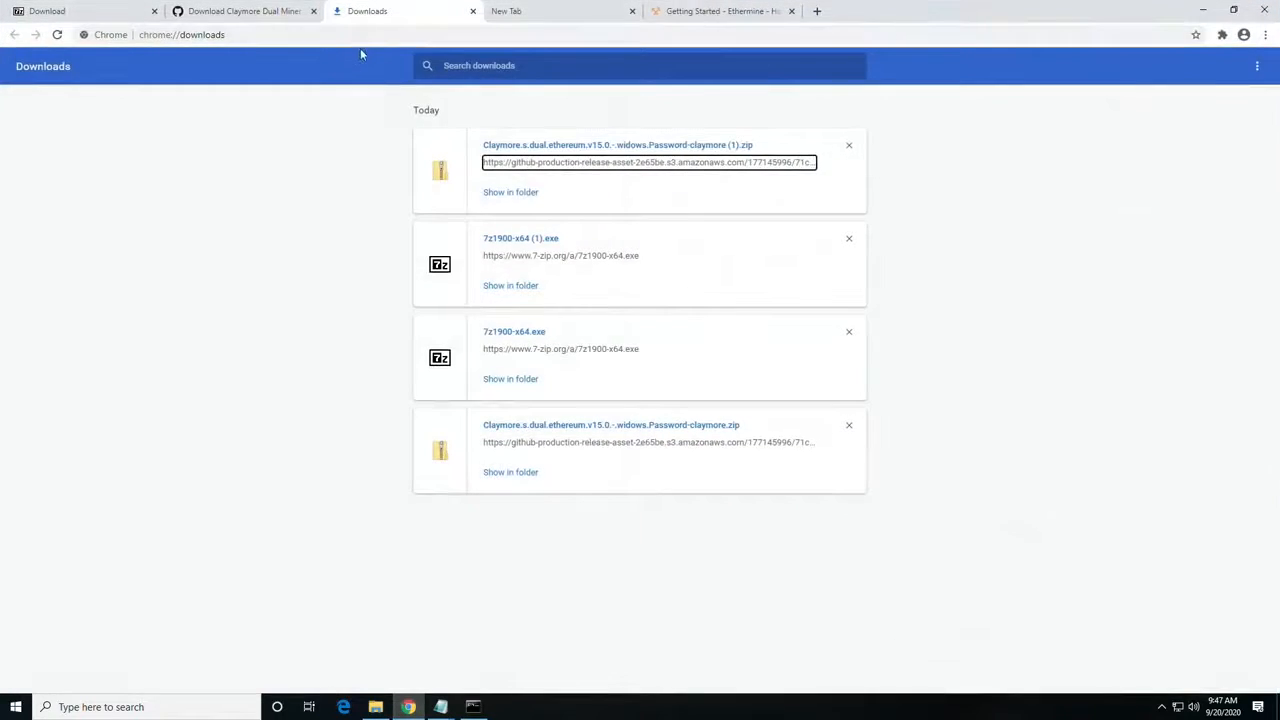
{"action": "left_click_drag", "start_coordinate": [937, 7], "coordinate": [850, 2]}
{"action": "left_click", "coordinate": [714, 12]}
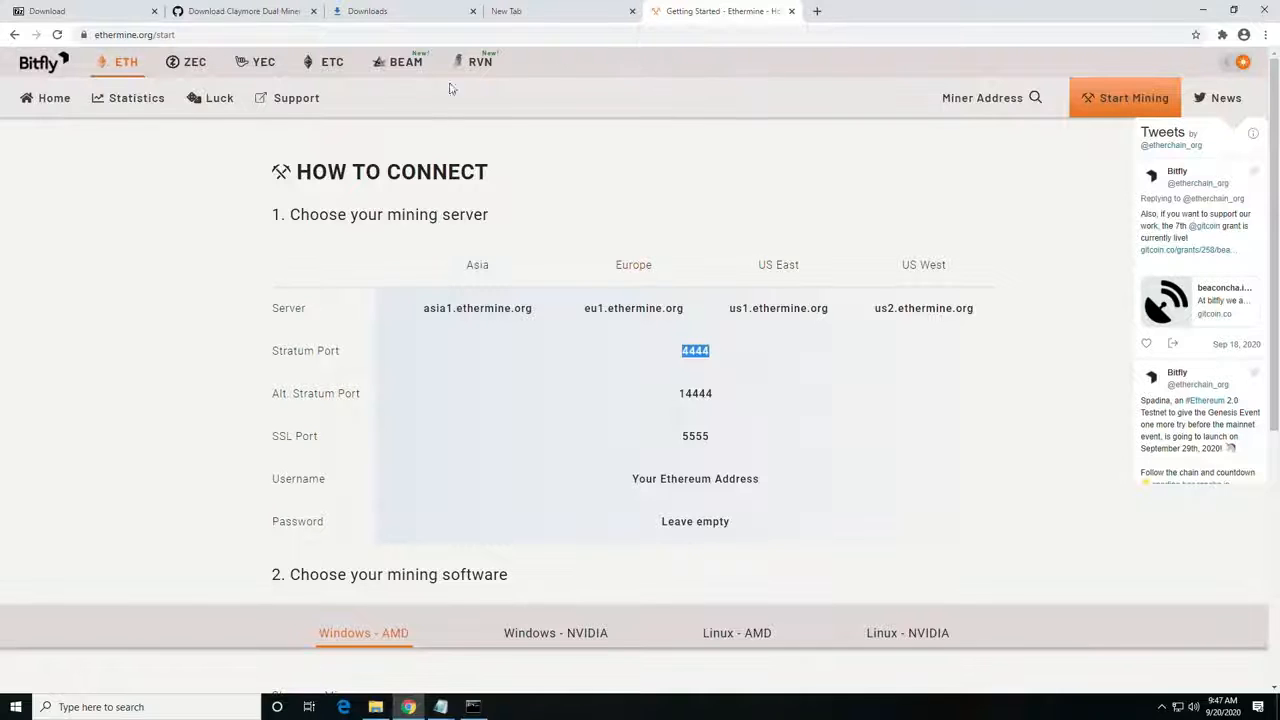
{"action": "left_click", "coordinate": [46, 99]}
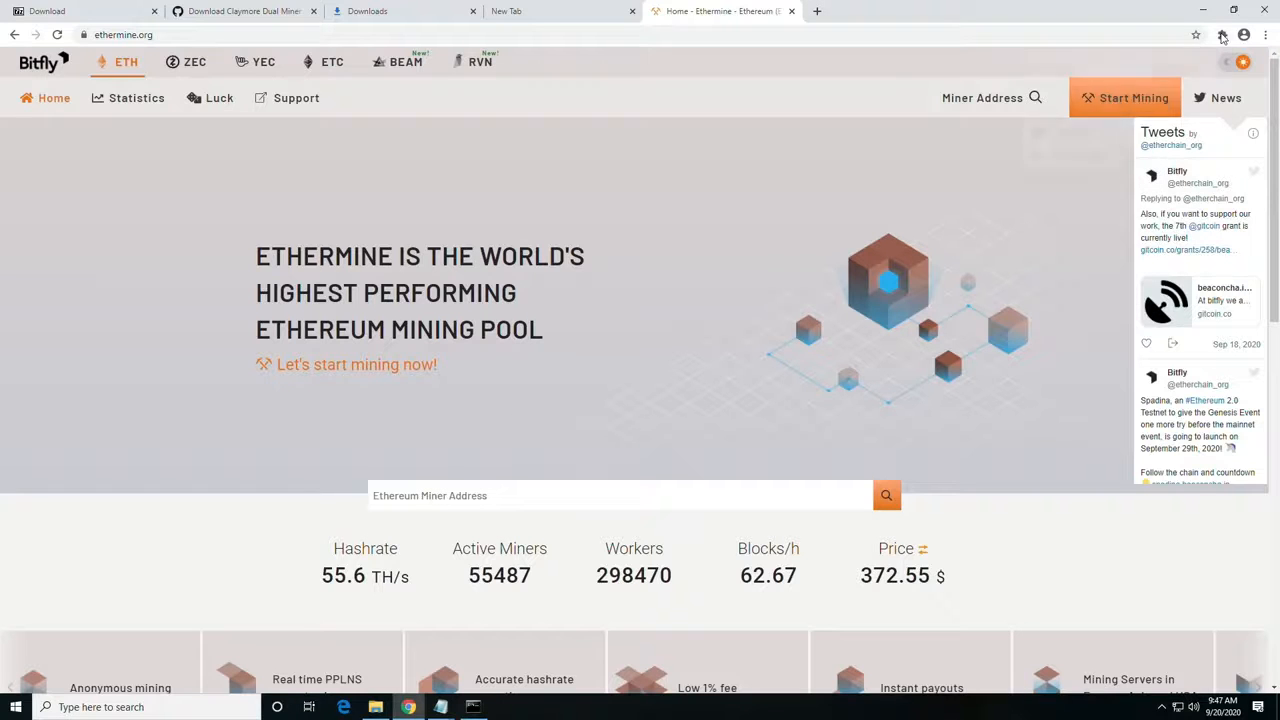
- Copy the Account 1 wallet address from MetaMask and look up its miner dashboard on Ethermine
{"action": "left_click", "coordinate": [1222, 35]}
{"action": "left_click", "coordinate": [1140, 127]}
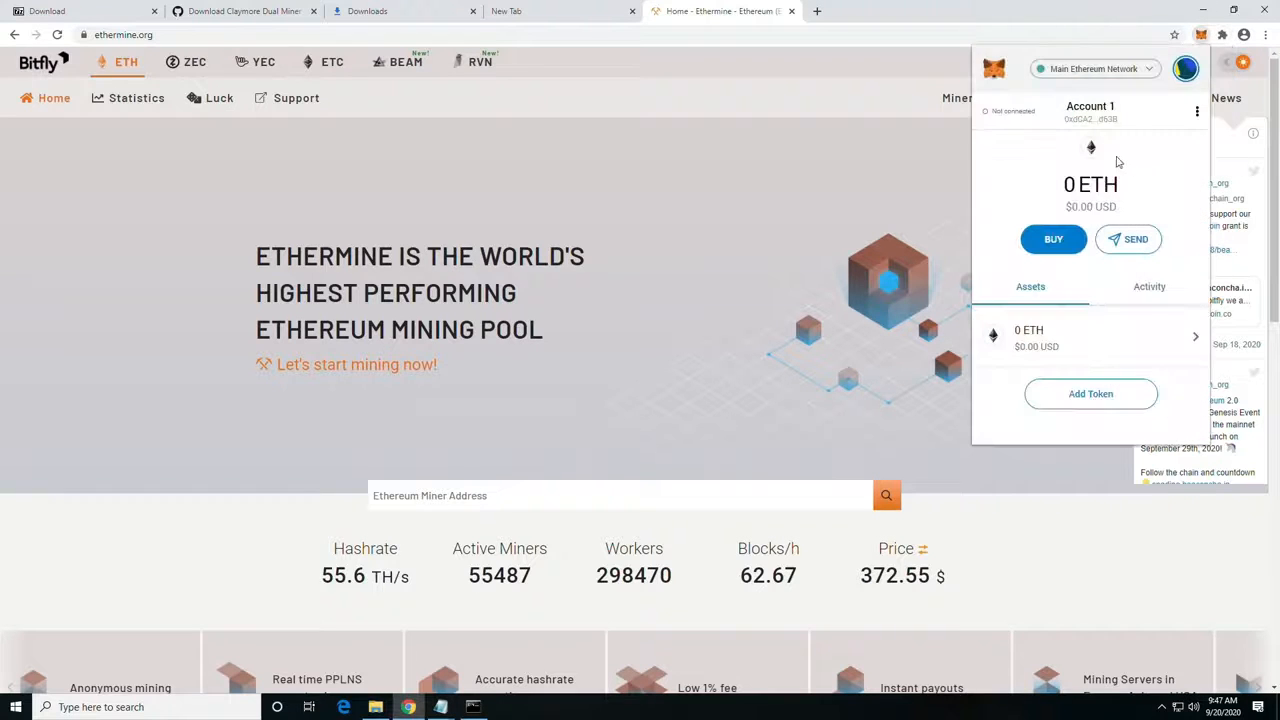
{"action": "left_click", "coordinate": [1090, 110]}
{"action": "left_click", "coordinate": [512, 492]}
{"action": "key", "text": "ctrl+v"}
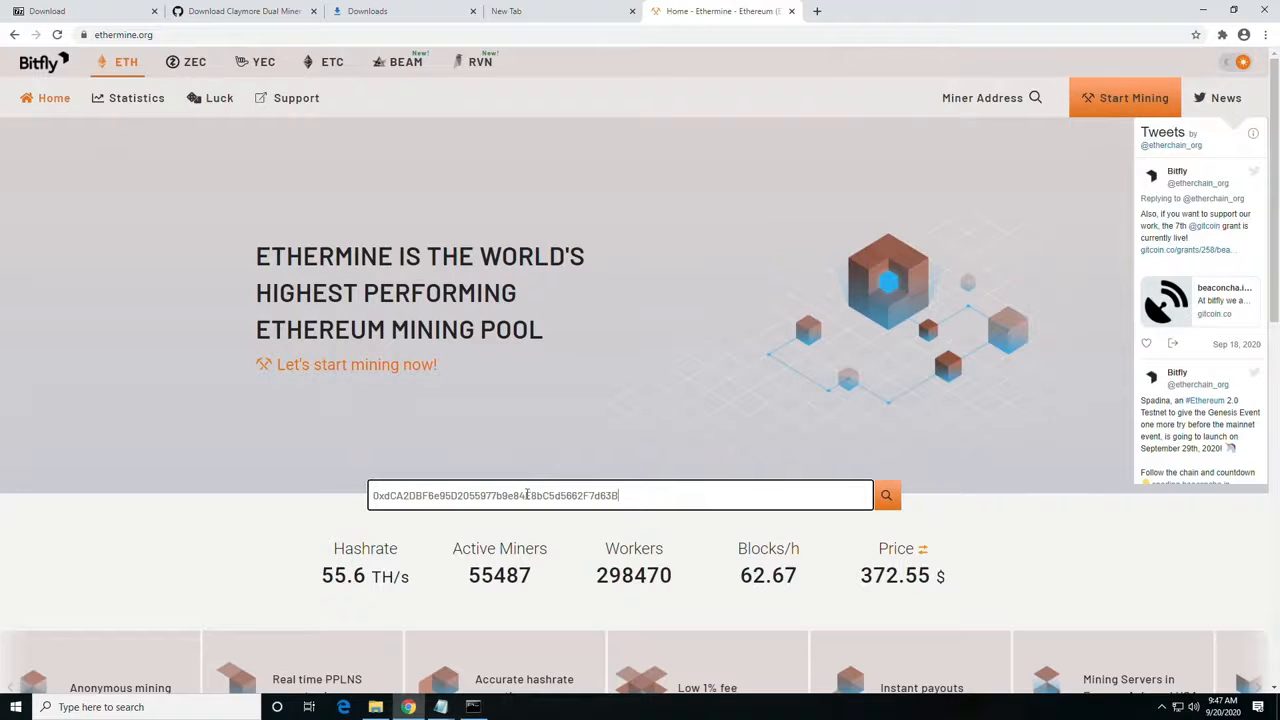
{"action": "left_click", "coordinate": [886, 495]}
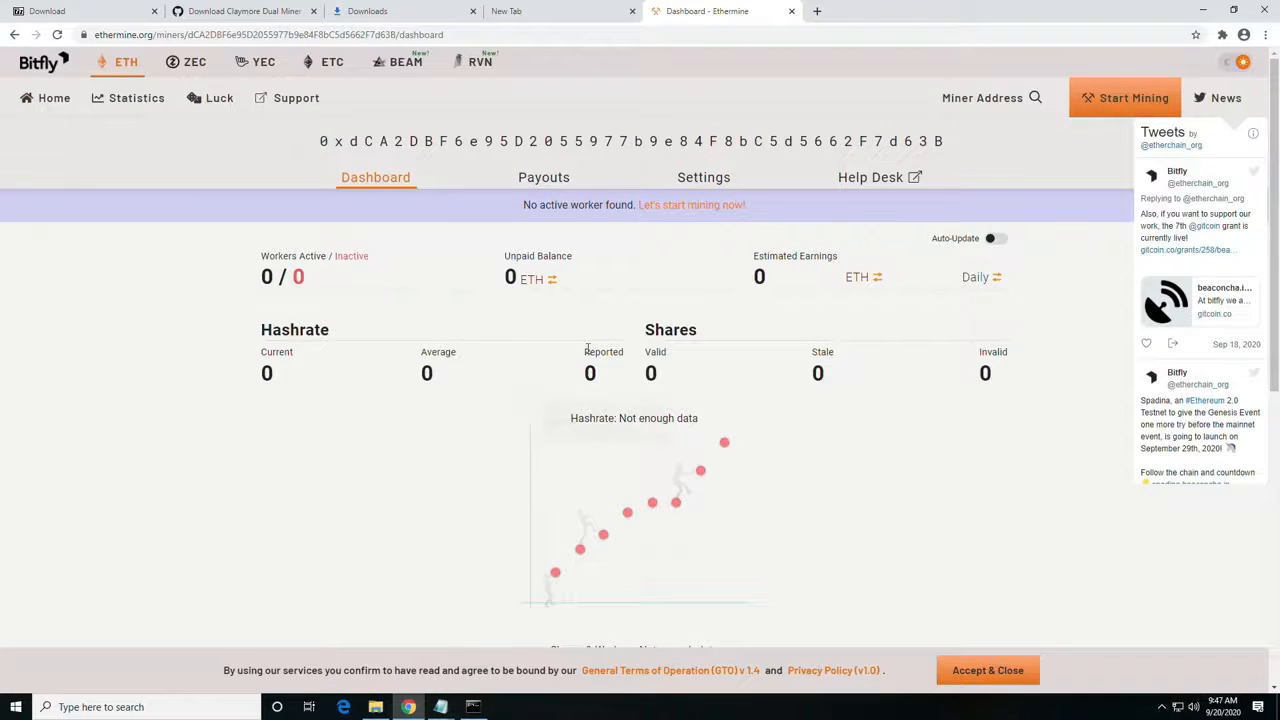
- Examine the worker, unpaid balance, hashrate and share statistics on the miner dashboard
{"action": "scroll", "coordinate": [588, 340], "scroll_direction": "down", "scroll_amount": 3}
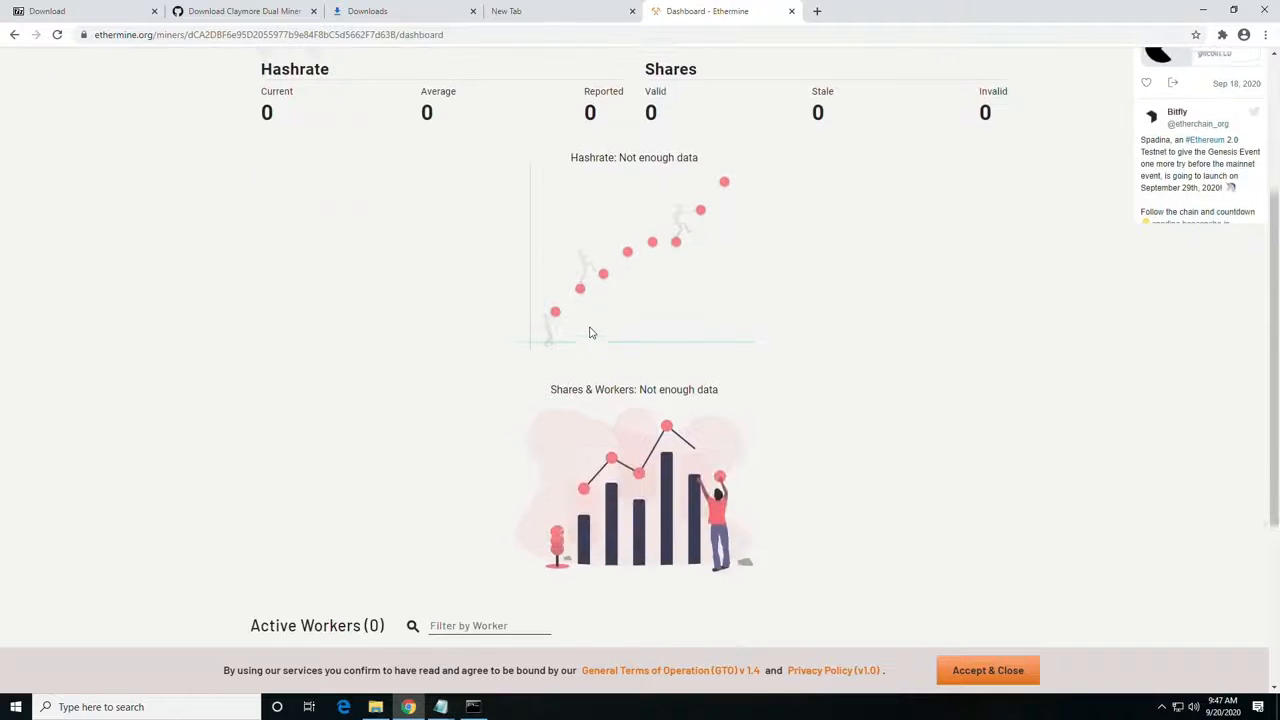
{"action": "scroll", "coordinate": [590, 333], "scroll_direction": "up", "scroll_amount": 2}
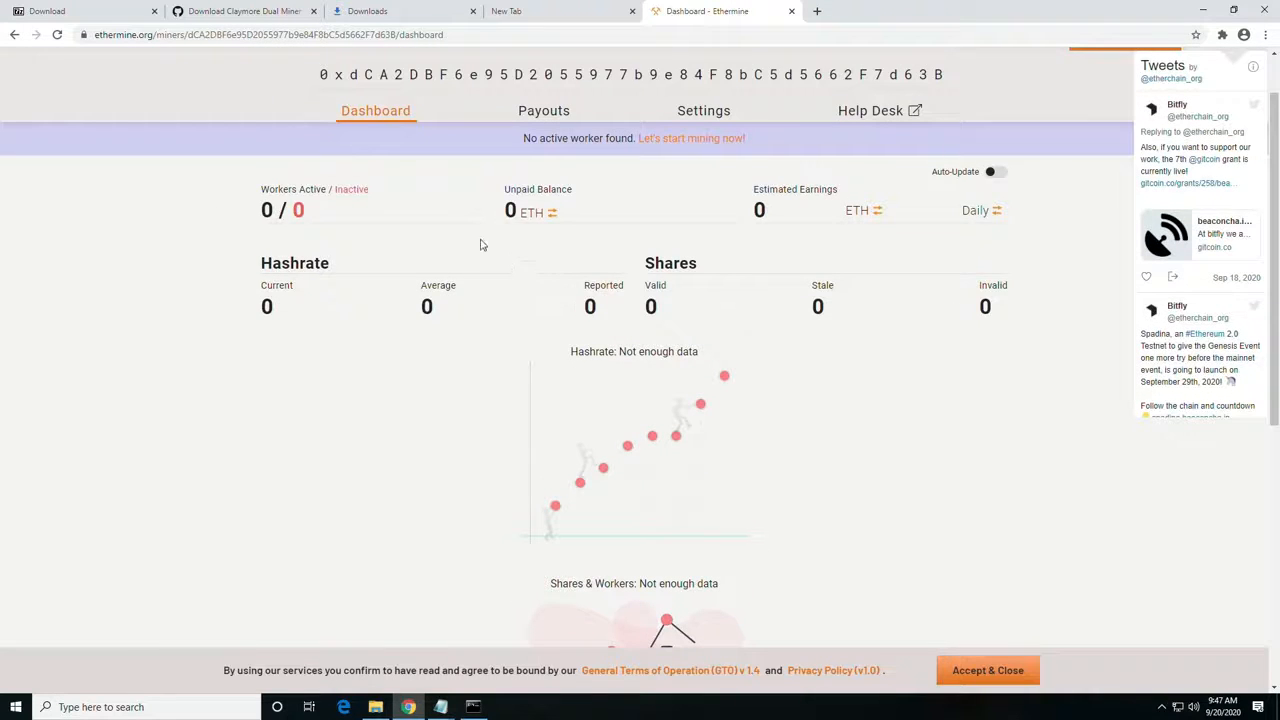
{"action": "left_click_drag", "start_coordinate": [254, 212], "coordinate": [329, 209]}
{"action": "left_click", "coordinate": [338, 210]}
{"action": "mouse_move", "coordinate": [825, 296]}
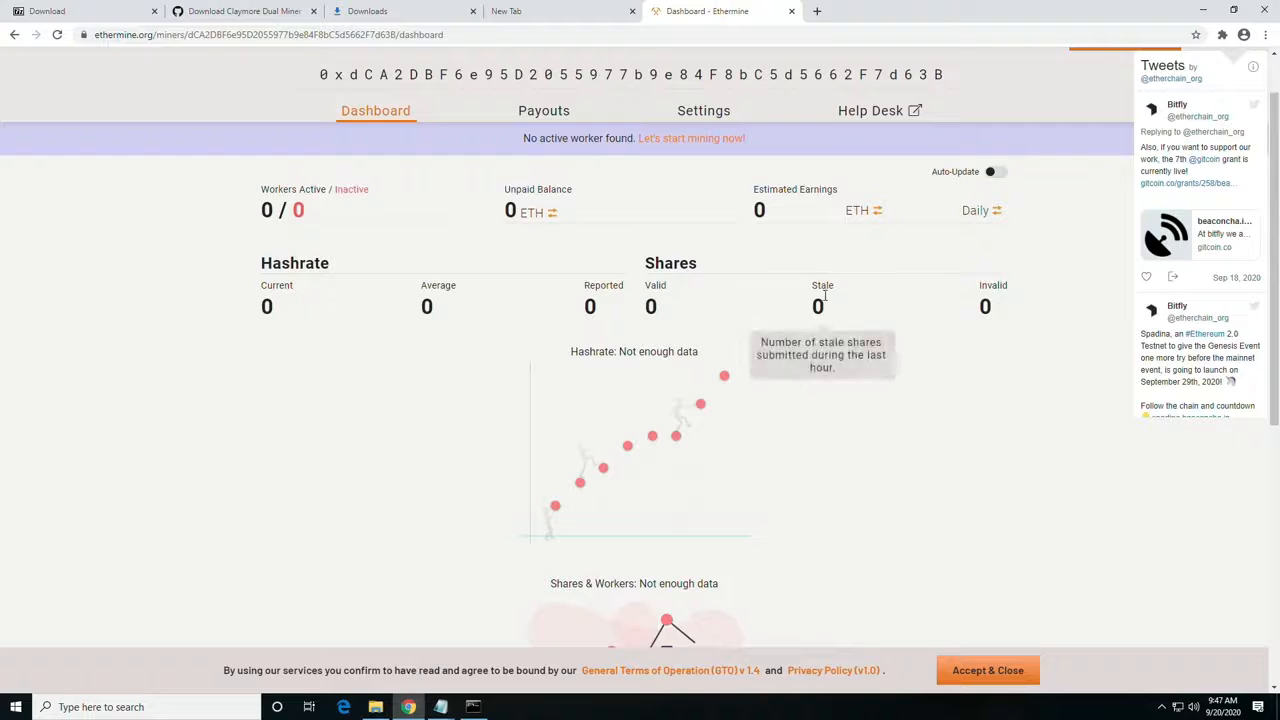
- Show the dashboard's estimated earnings in USD, cycle through the earnings periods and look over the charts and workers
{"action": "left_click", "coordinate": [875, 212]}
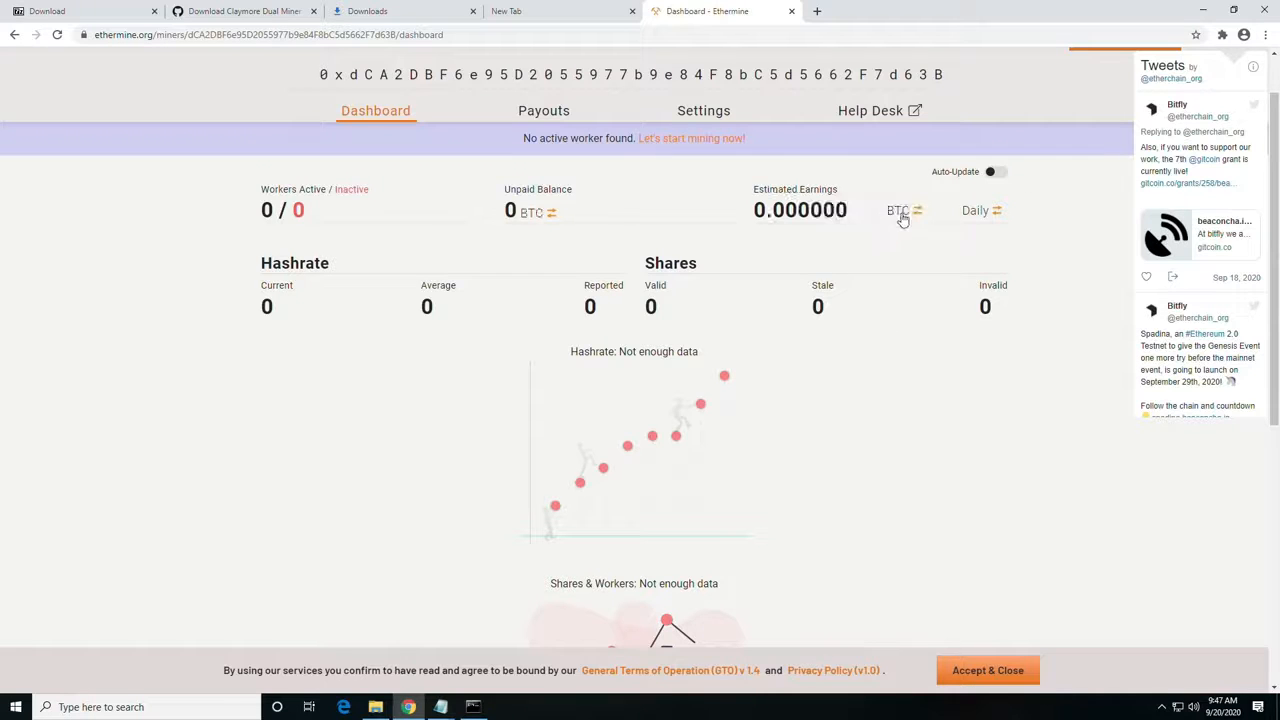
{"action": "left_click", "coordinate": [903, 218]}
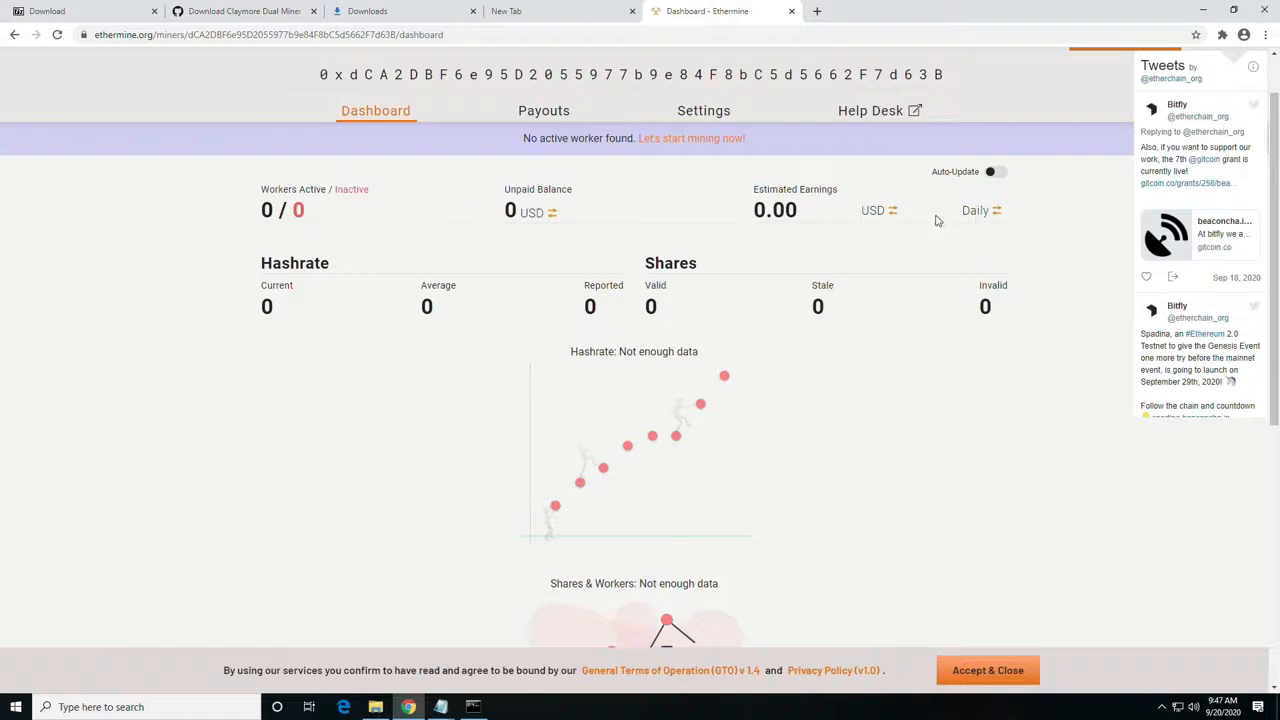
{"action": "left_click", "coordinate": [978, 216]}
{"action": "left_click", "coordinate": [963, 212]}
{"action": "left_click", "coordinate": [966, 215]}
{"action": "scroll", "coordinate": [466, 360], "scroll_direction": "down", "scroll_amount": 1}
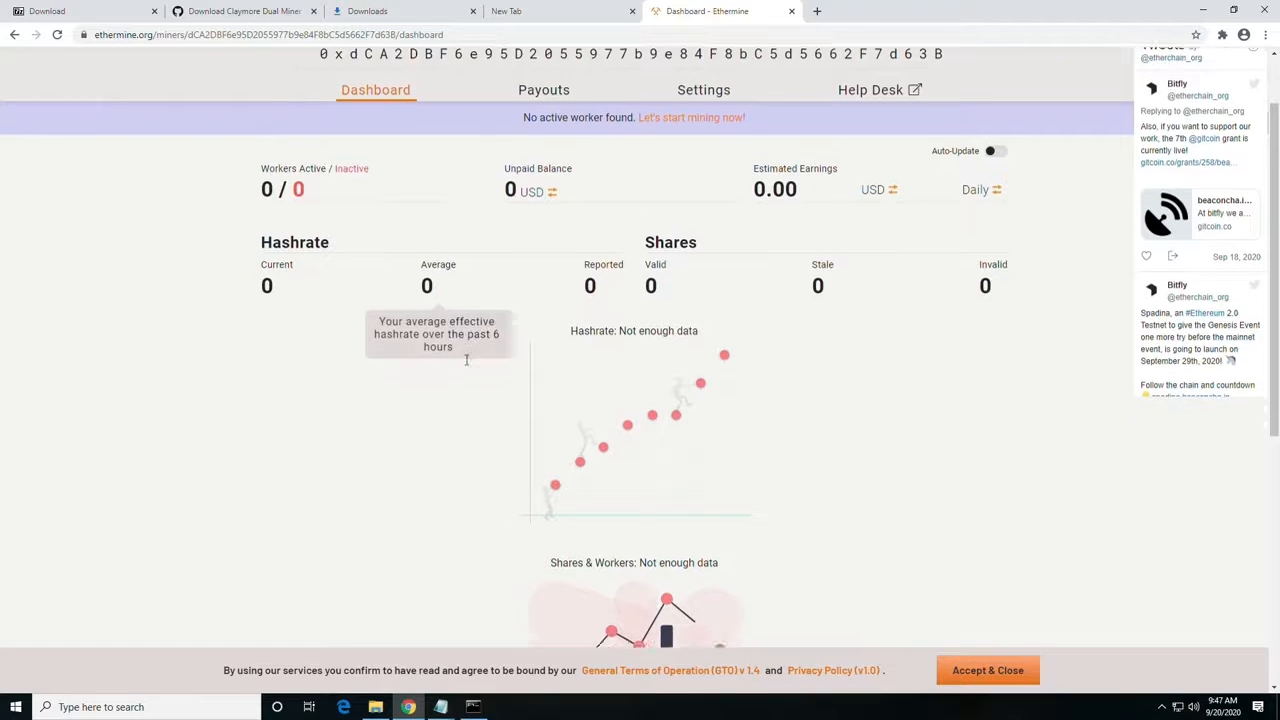
{"action": "scroll", "coordinate": [466, 360], "scroll_direction": "down", "scroll_amount": 4}
{"action": "scroll", "coordinate": [477, 366], "scroll_direction": "up", "scroll_amount": 2}
- Refresh the miner dashboard and check the running miner's console for progress
{"action": "left_click", "coordinate": [58, 35]}
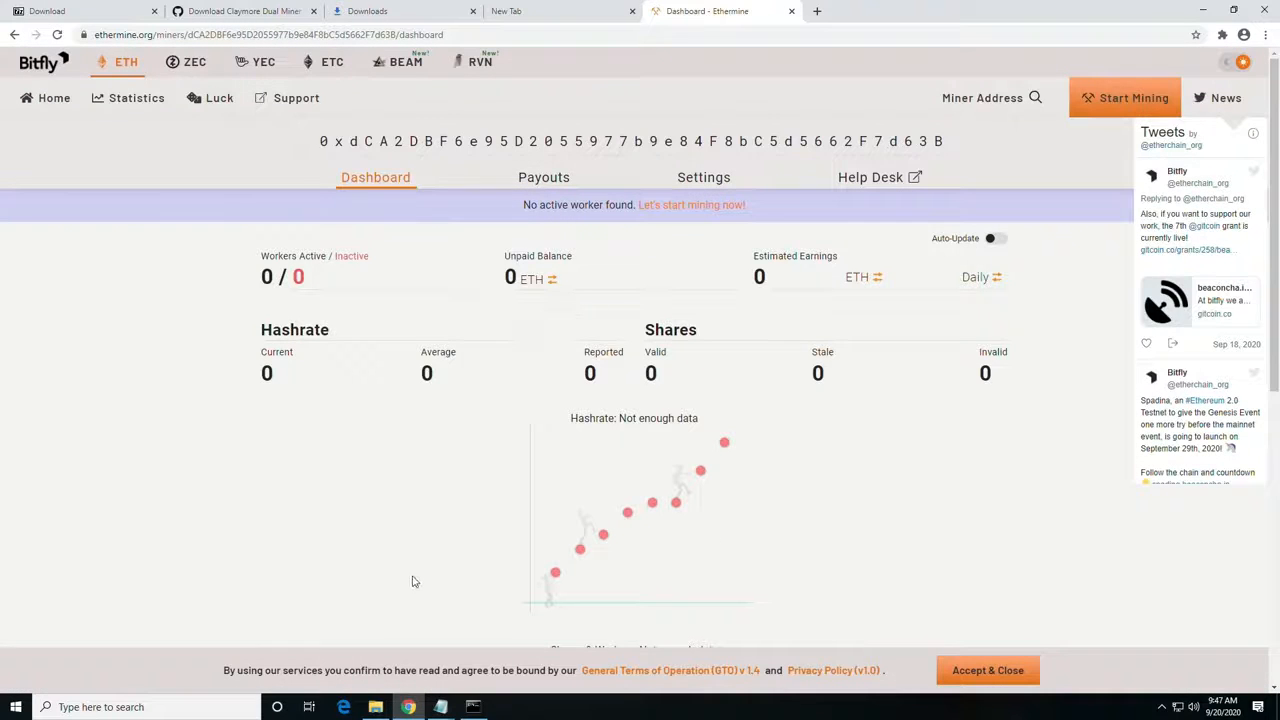
{"action": "left_click", "coordinate": [473, 707]}
{"action": "left_click", "coordinate": [796, 440]}
- Open the miner's settings on Ethermine, set the payment threshold to 0.05 Ether and check the IP validation field
{"action": "left_click", "coordinate": [706, 181]}
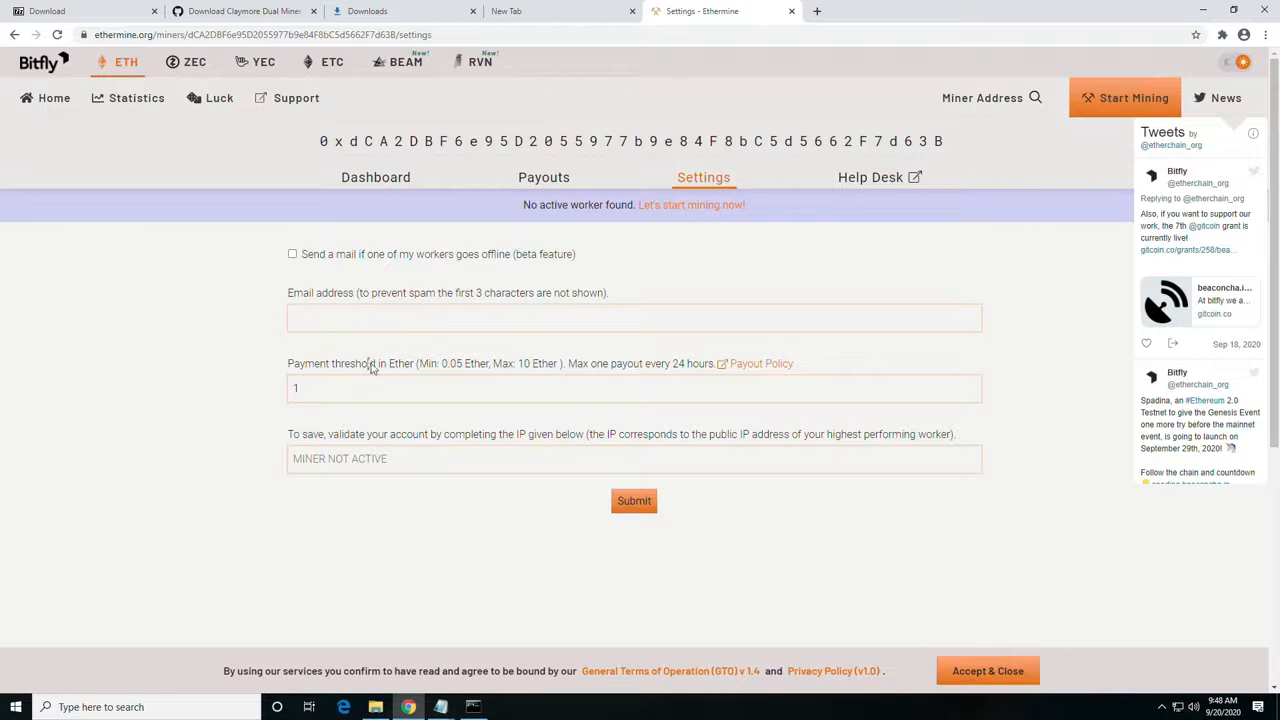
{"action": "left_click_drag", "start_coordinate": [369, 364], "coordinate": [427, 368]}
{"action": "left_click", "coordinate": [385, 394]}
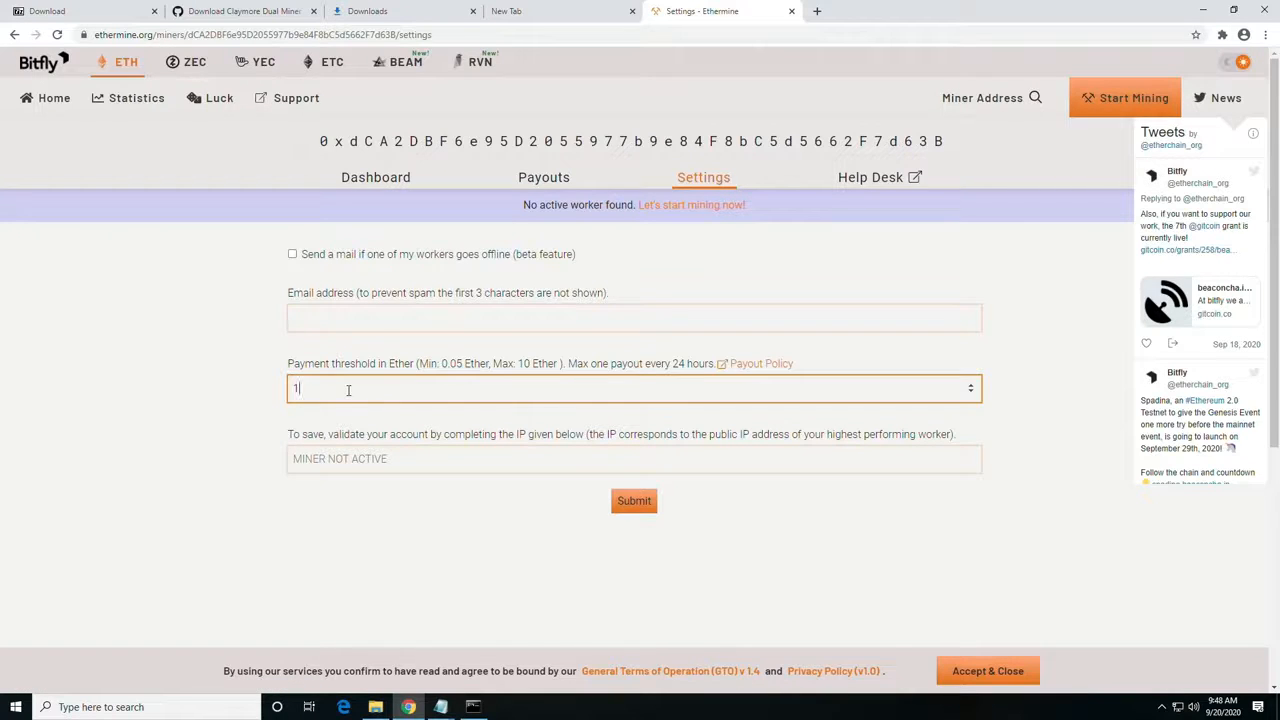
{"action": "left_click_drag", "start_coordinate": [463, 366], "coordinate": [441, 368]}
{"action": "key", "text": "ctrl+c"}
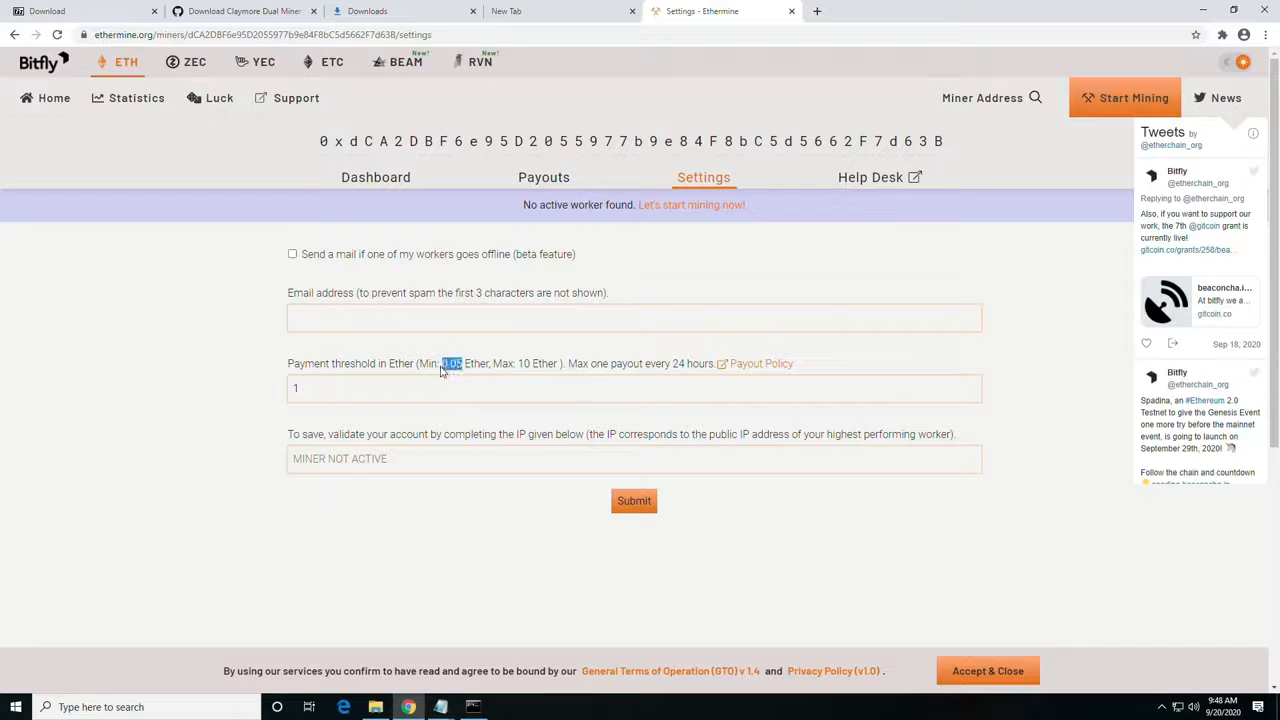
{"action": "left_click", "coordinate": [347, 397]}
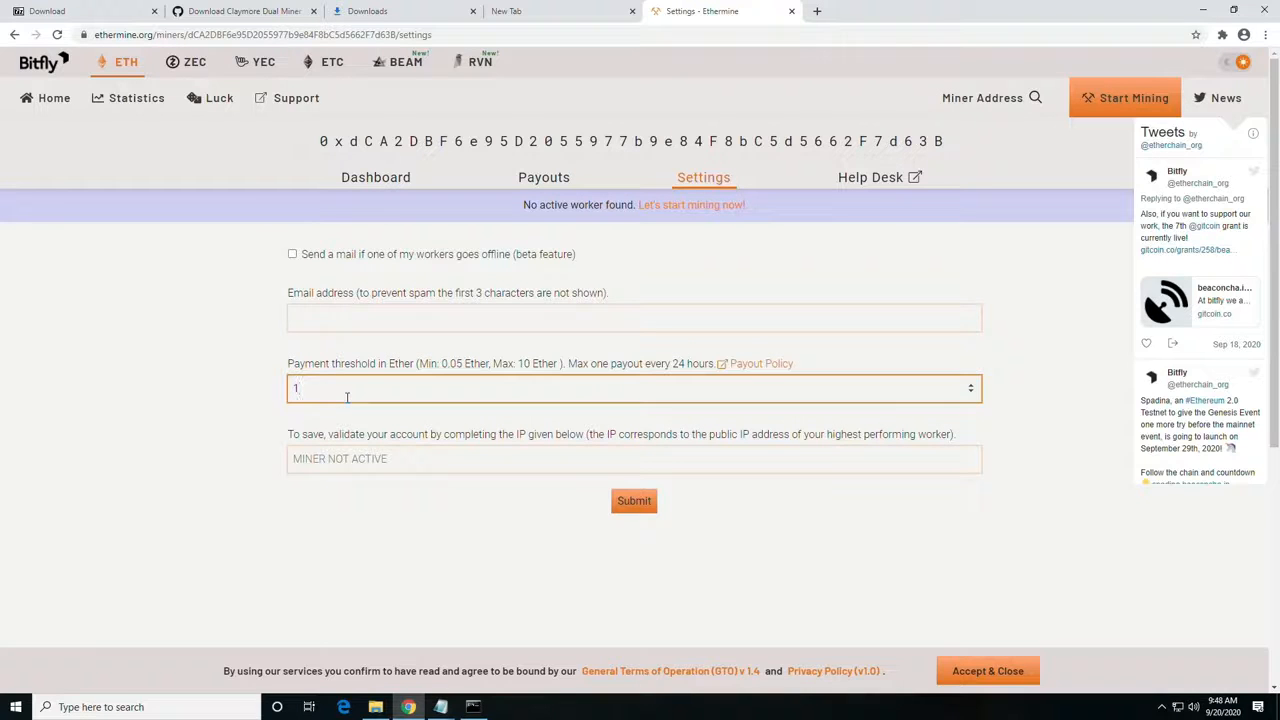
{"action": "key", "text": "BackSpace"}
{"action": "key", "text": "ctrl+v"}
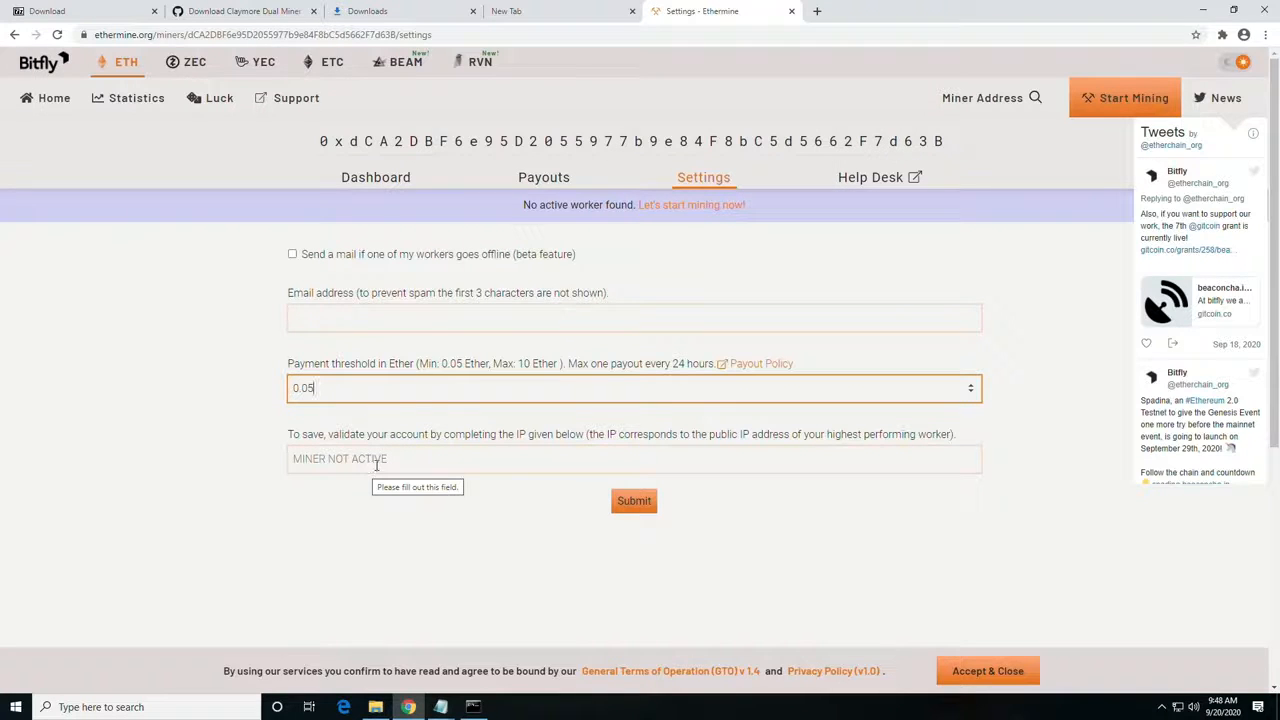
{"action": "left_click_drag", "start_coordinate": [290, 436], "coordinate": [333, 440]}
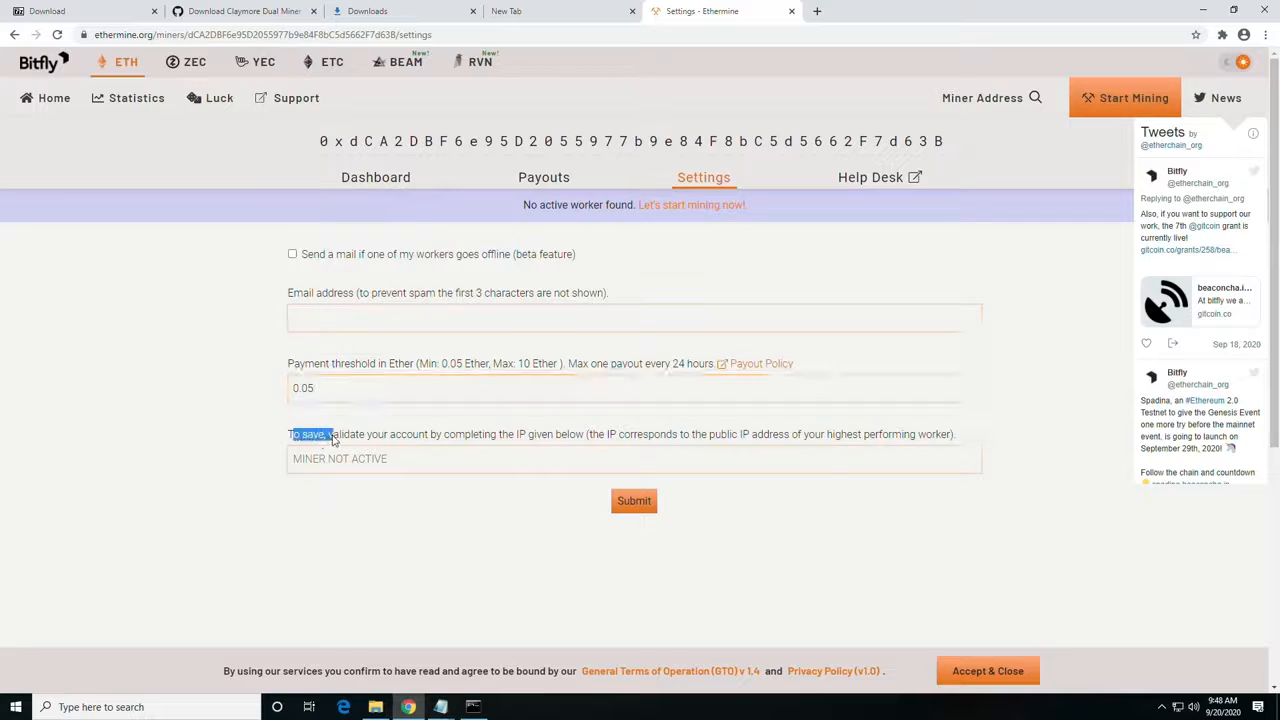
{"action": "left_click", "coordinate": [347, 458]}
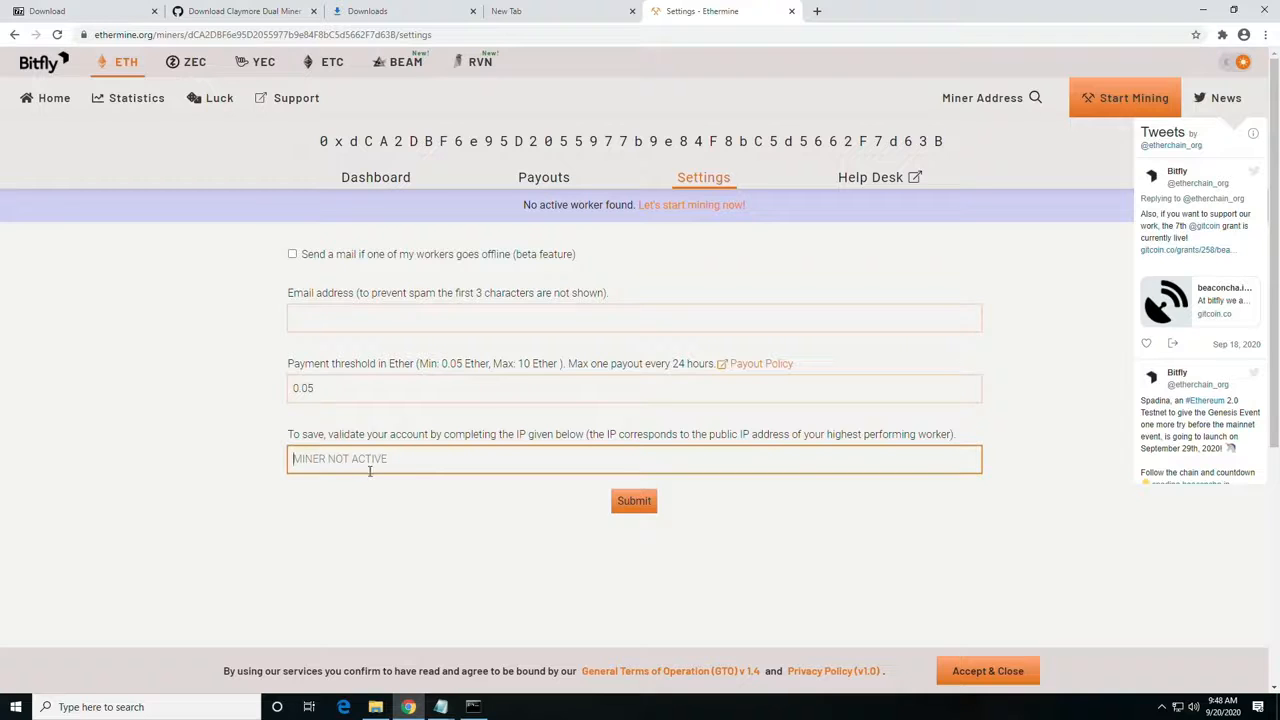
{"action": "left_click", "coordinate": [336, 387]}
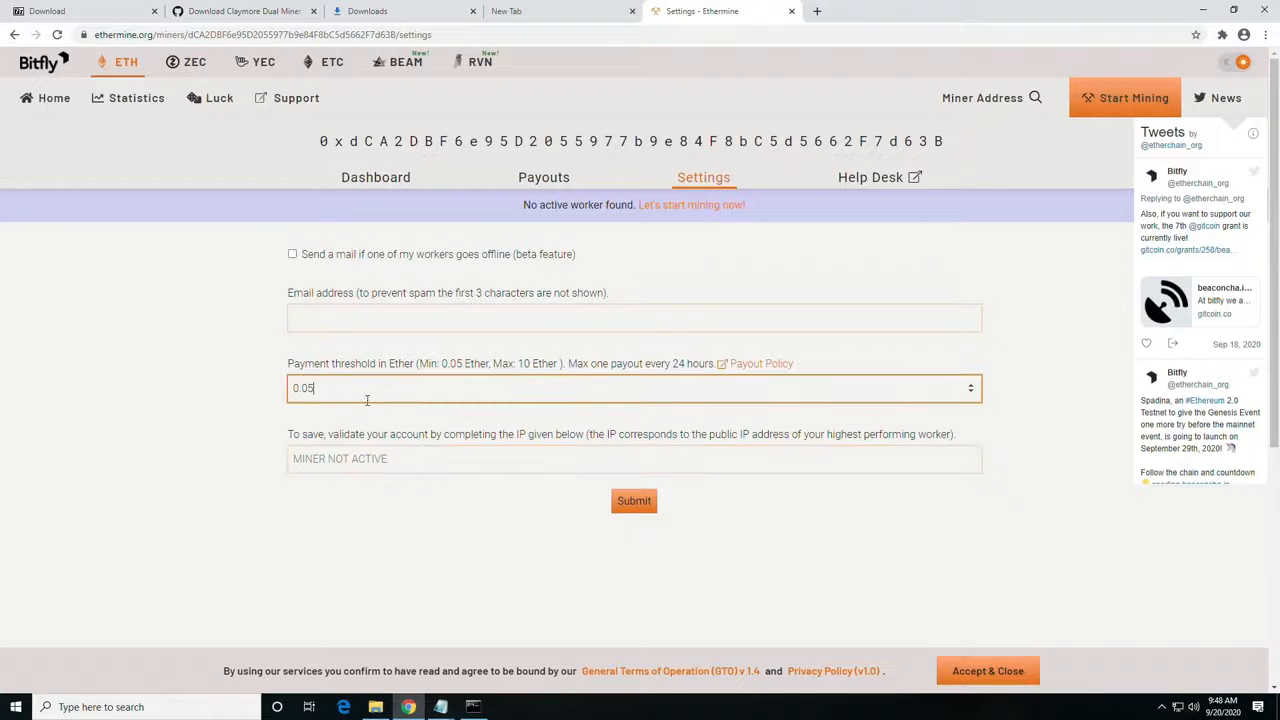